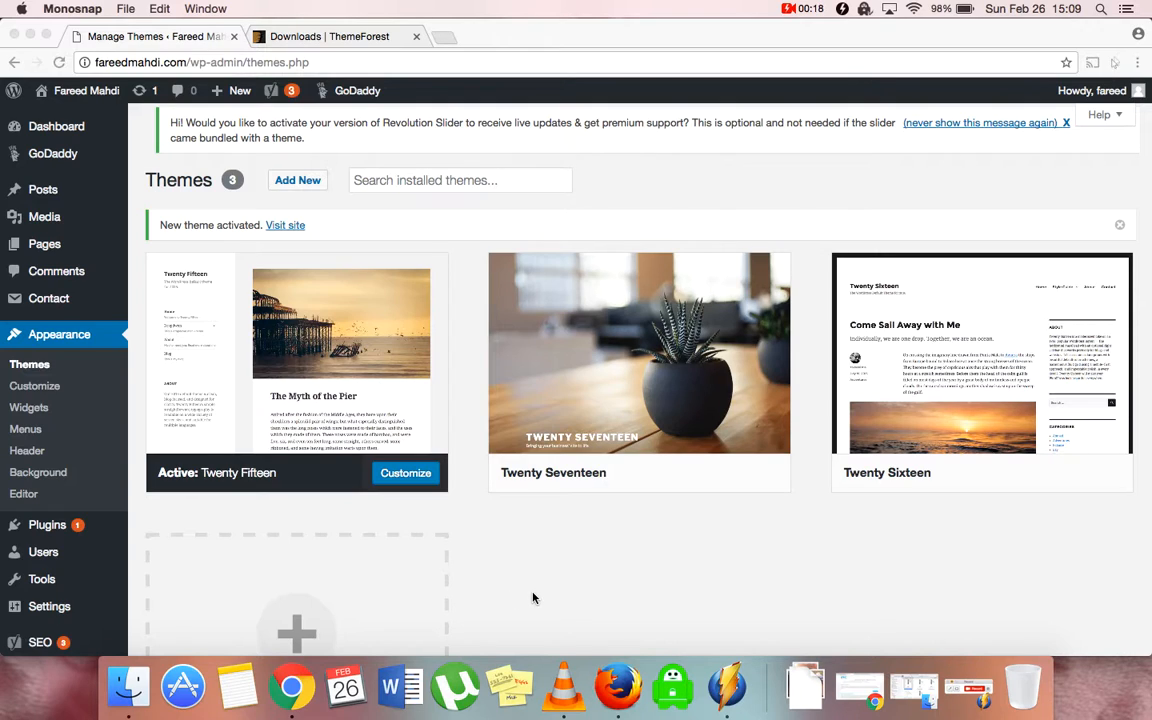
Upload the U-Design zip (themeforest-253220-udesign-responsive-wordpress-theme) from Downloads and install it
click(299, 186)
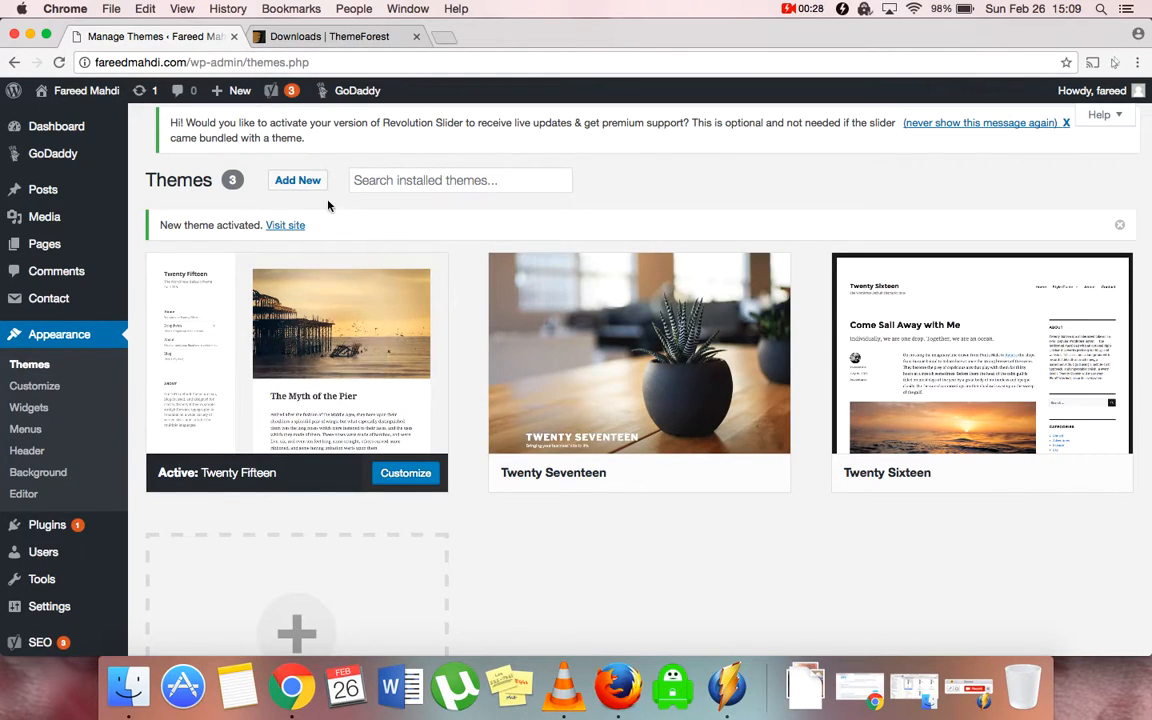
click(299, 182)
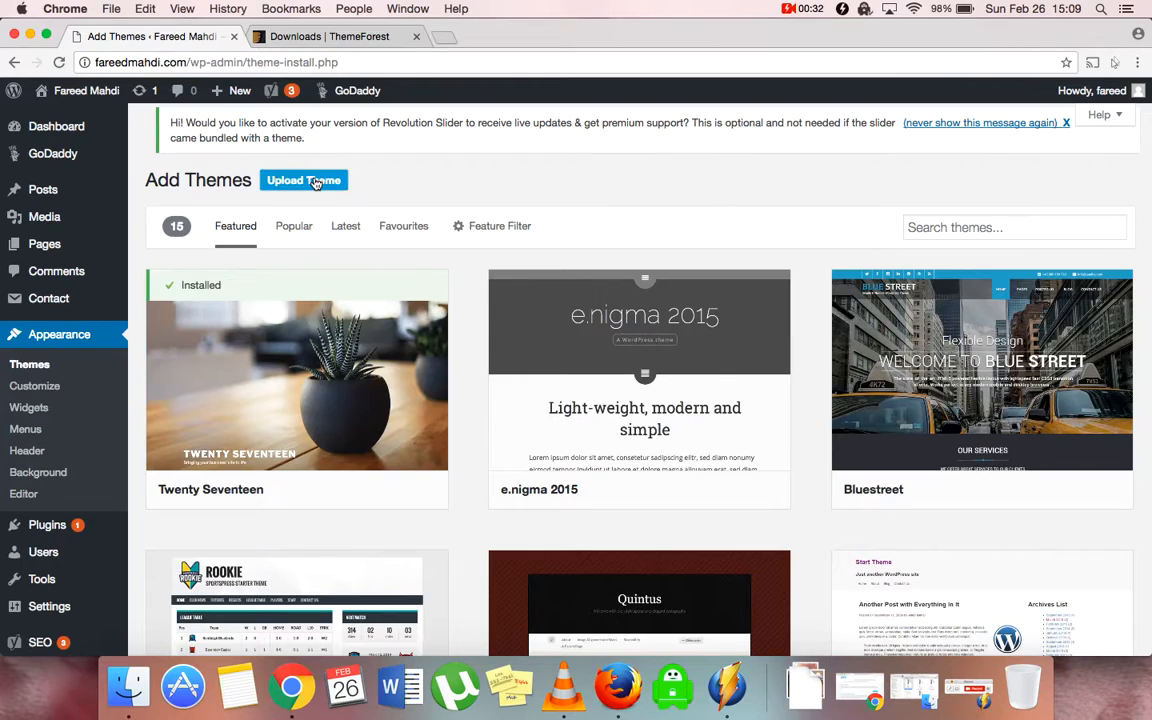
click(313, 181)
click(532, 327)
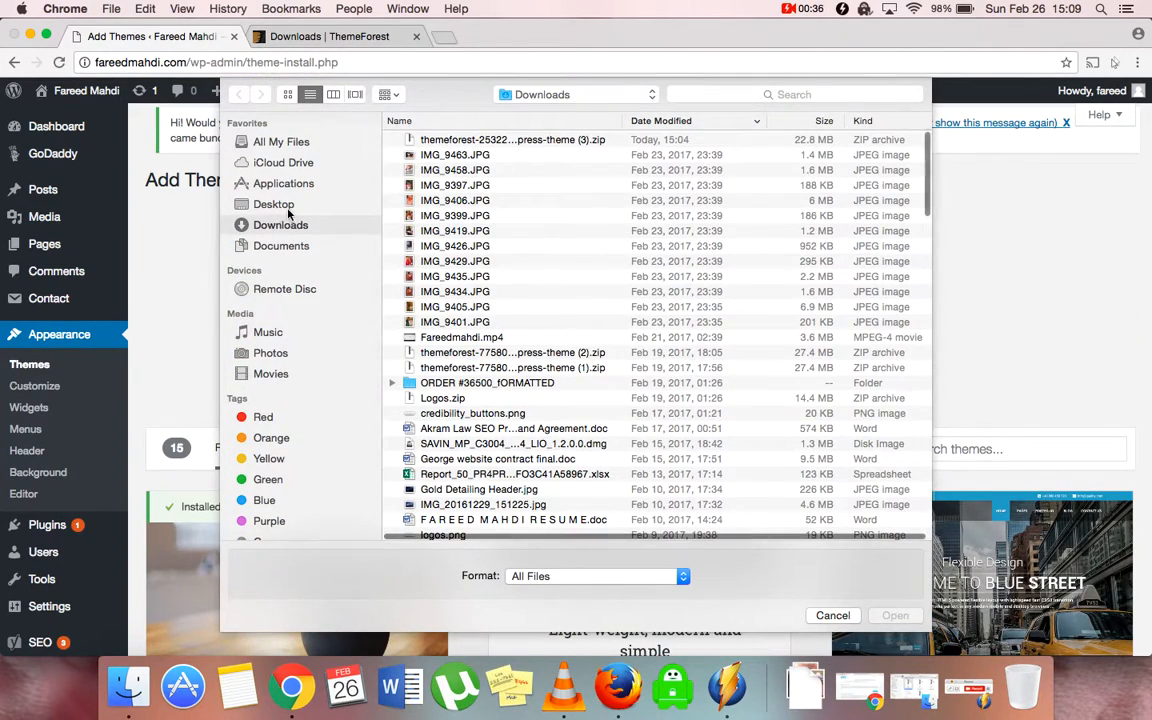
double_click(472, 140)
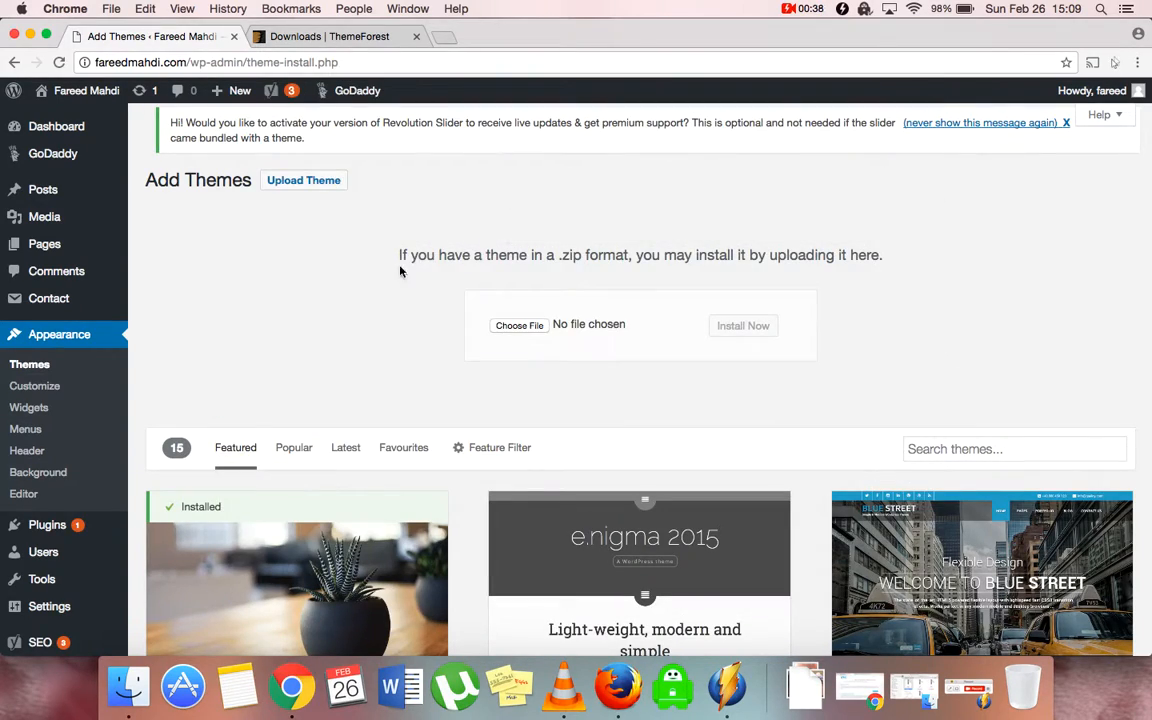
click(758, 327)
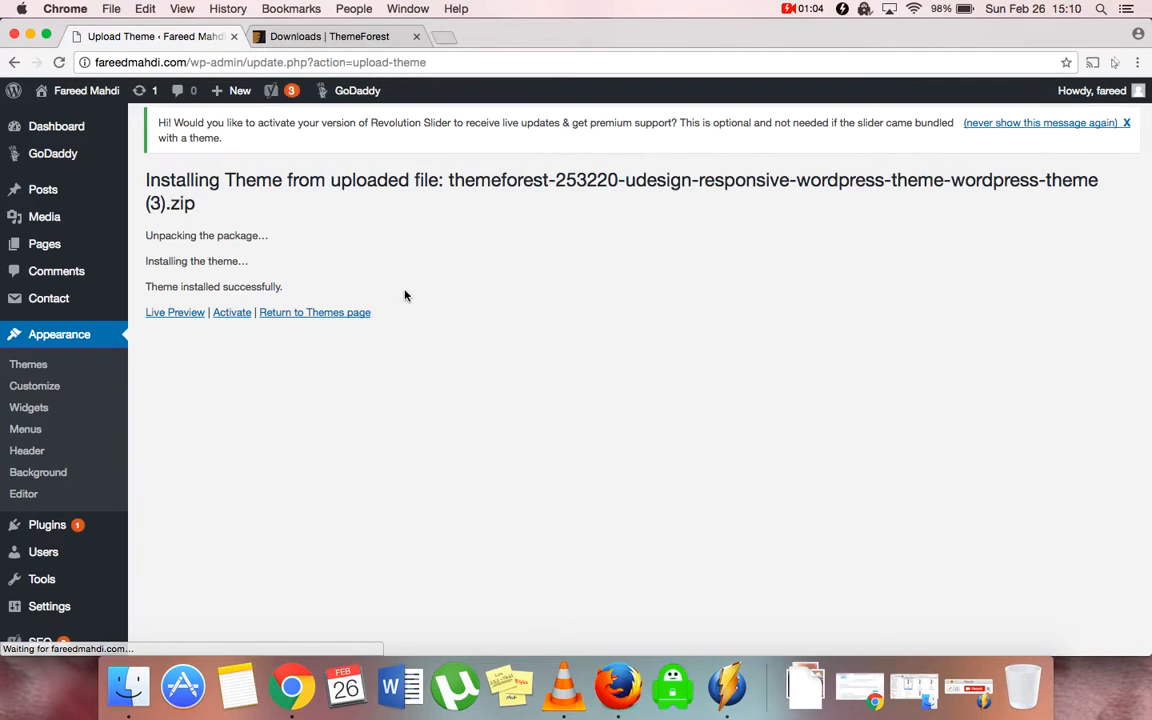
Activate the newly installed U-Design theme
click(228, 316)
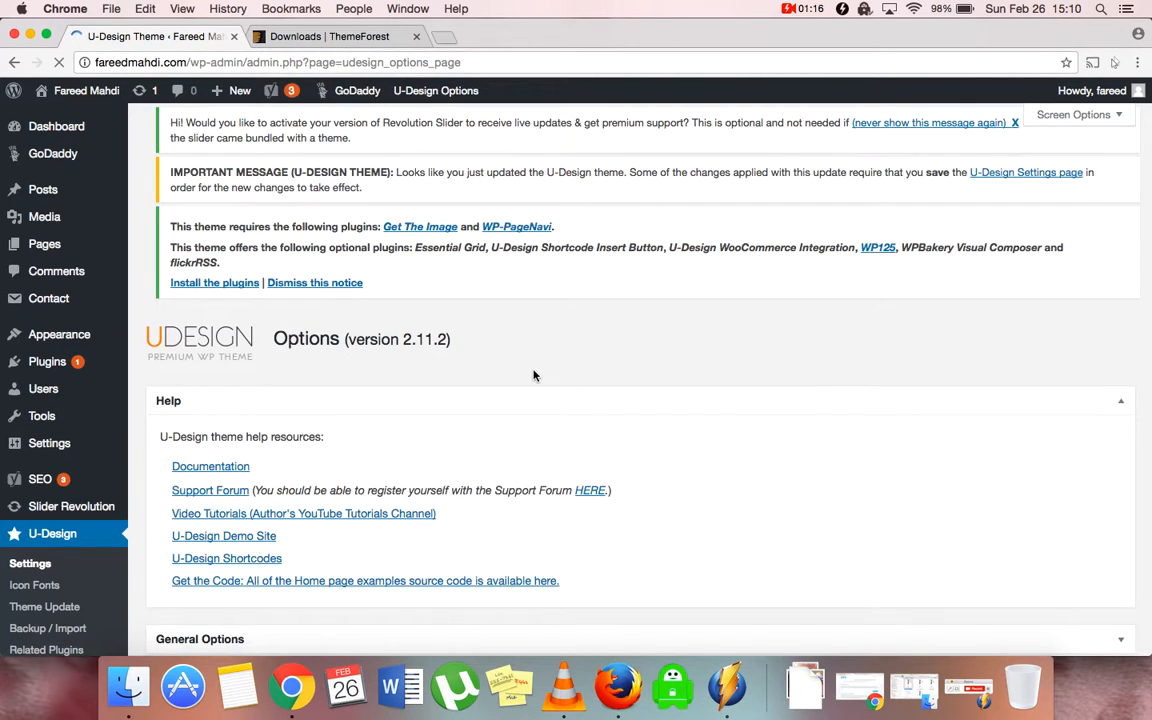
scroll(525, 388, down, 1)
scroll(525, 388, up, 1)
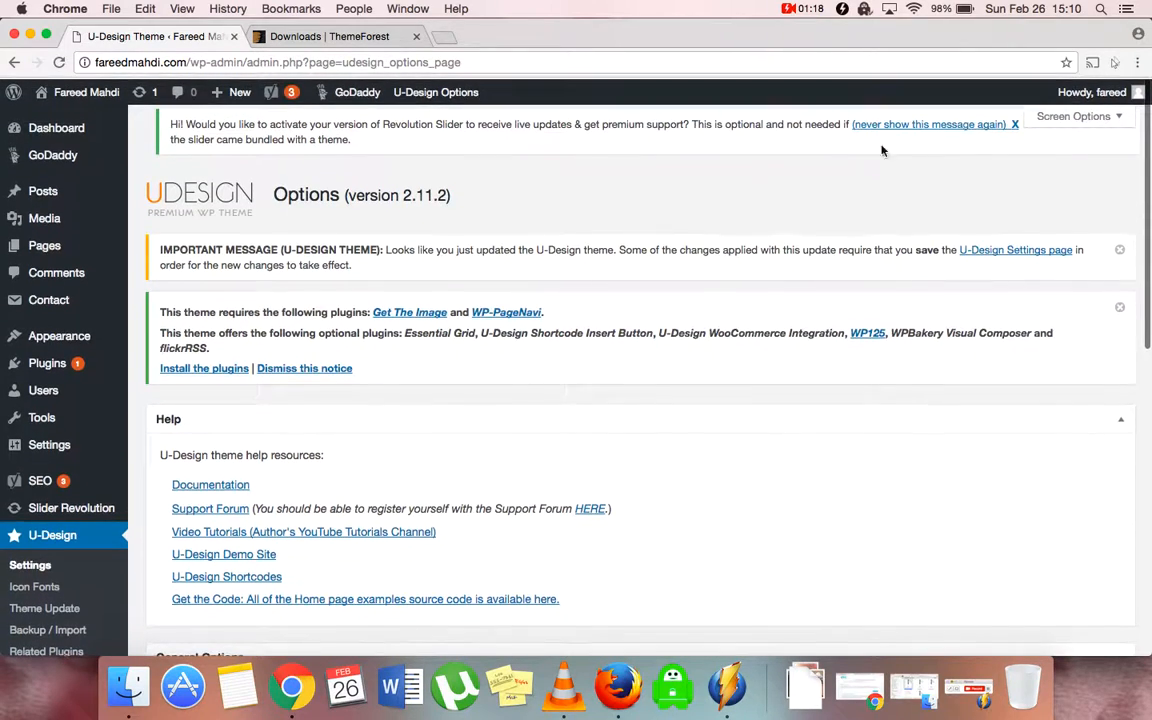
Dismiss the Revolution Slider and U-Design notices and open the required plugins installer
click(938, 118)
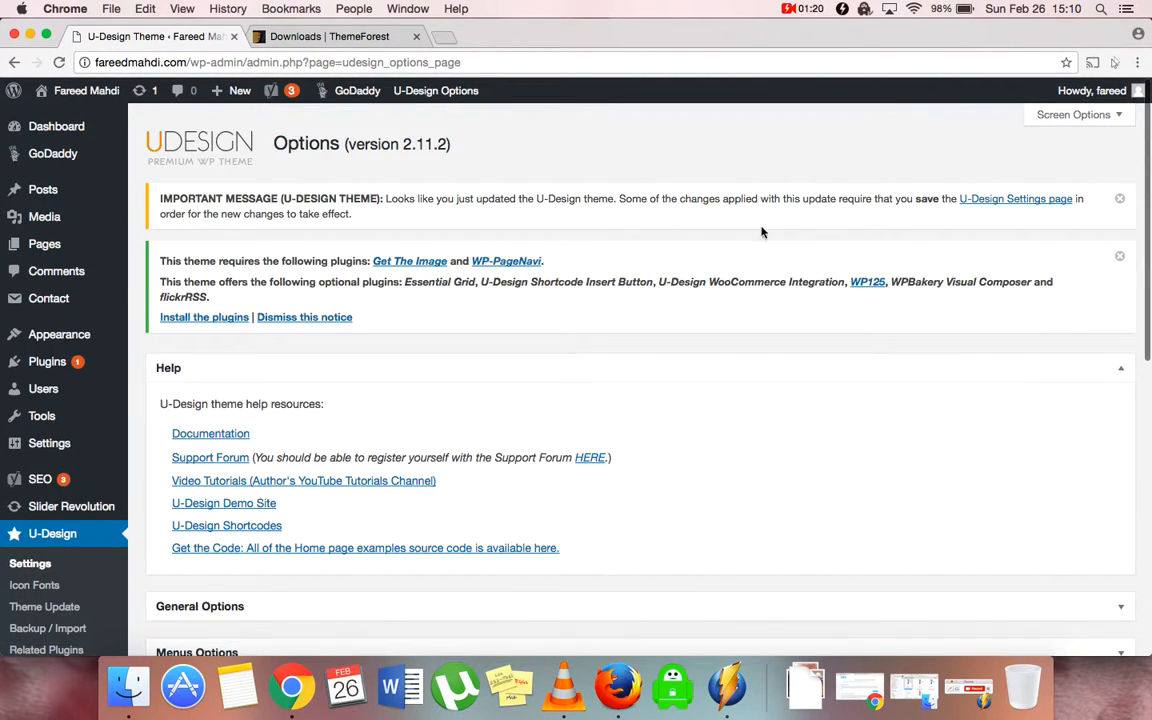
click(1120, 198)
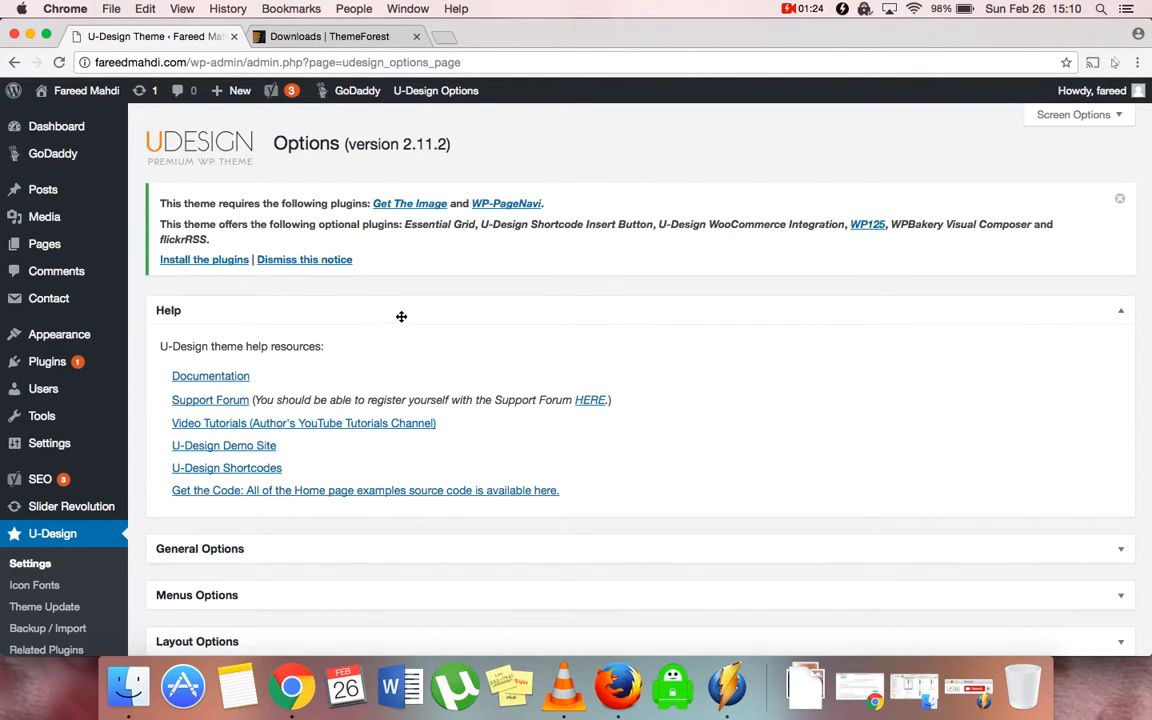
click(231, 261)
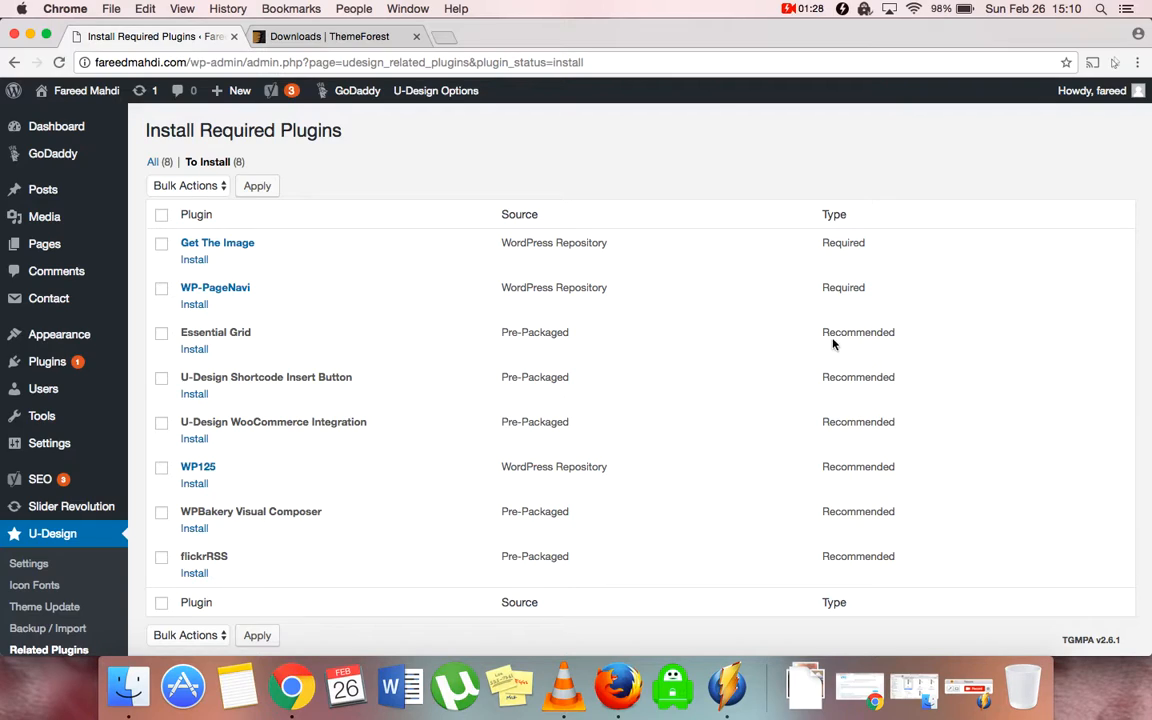
Bulk-install Get The Image, WP-PageNavi and U-Design Shortcode Insert Button, then return to the installer
click(160, 247)
click(161, 289)
click(161, 378)
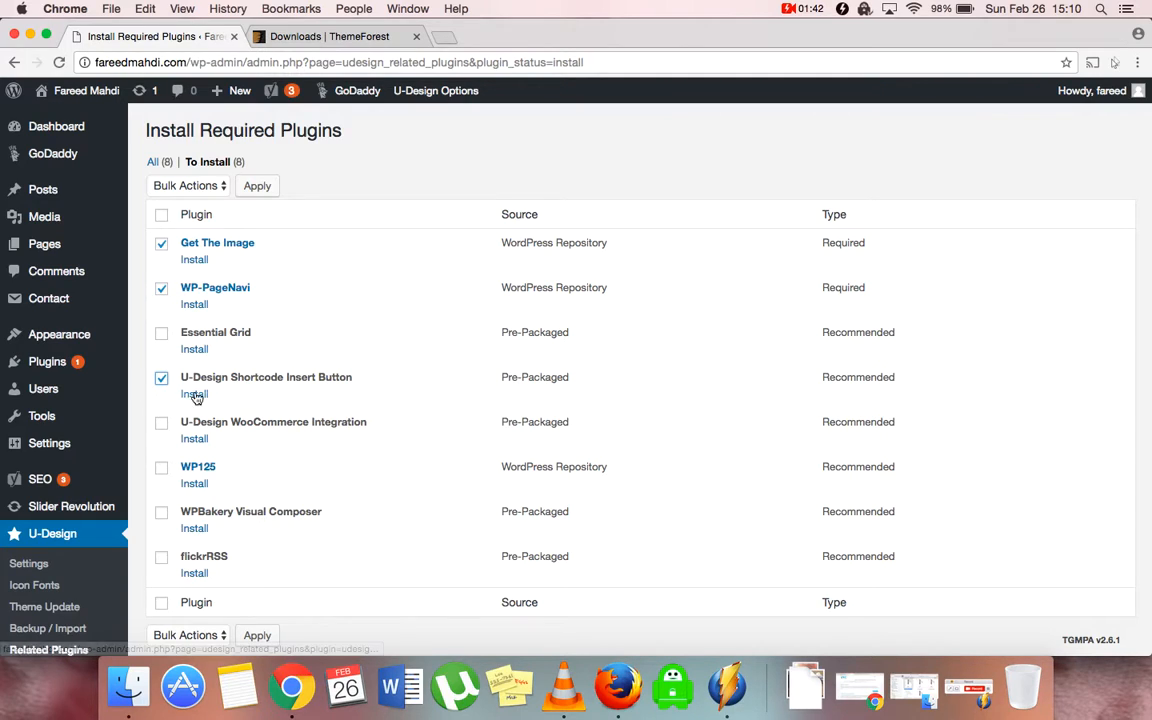
click(189, 186)
click(203, 200)
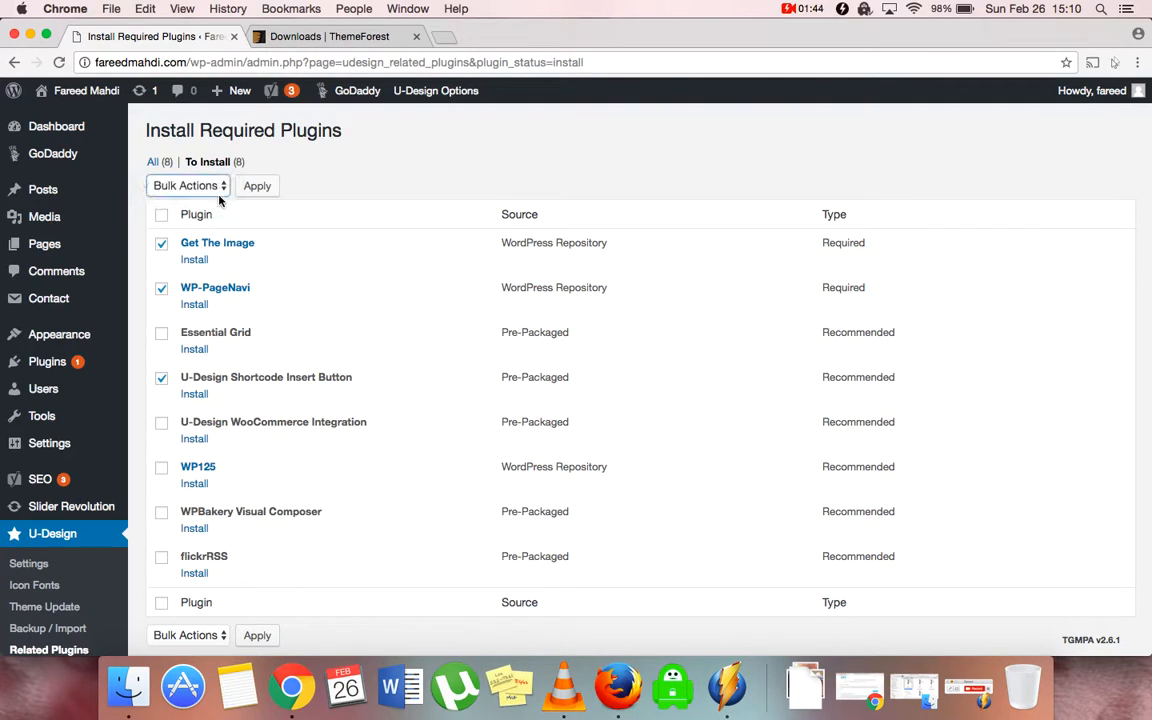
click(257, 186)
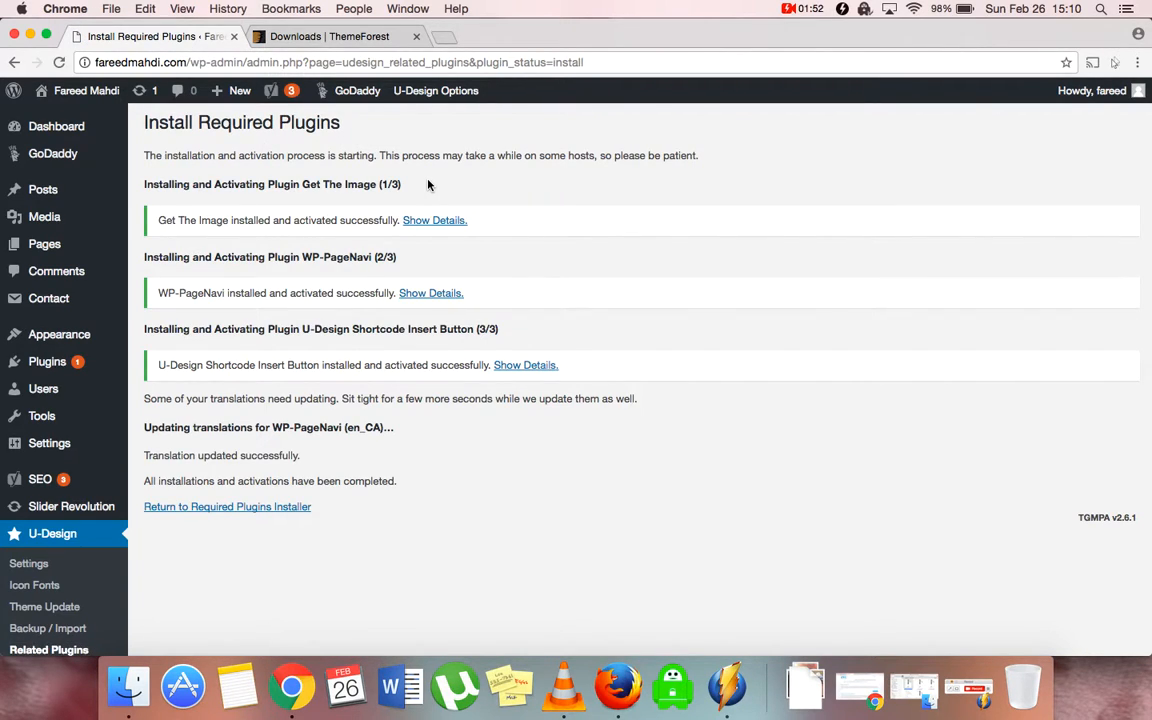
click(221, 507)
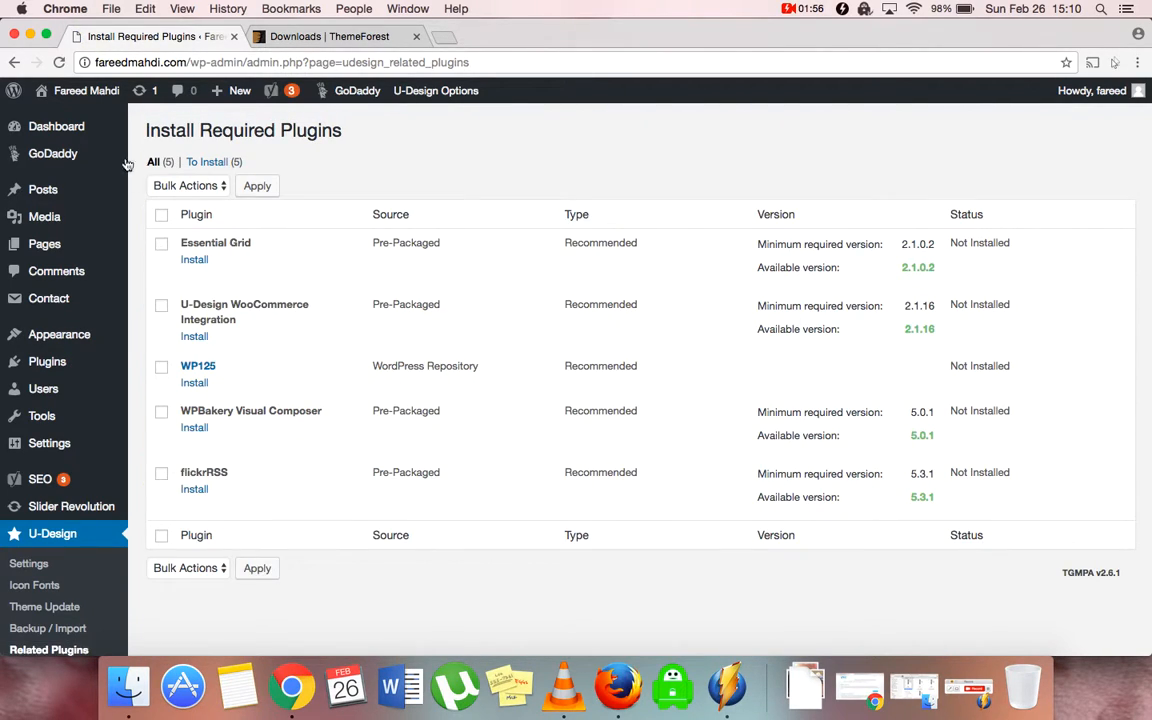
Open the live site in a new browser tab and switch to it
mouse_move(94, 101)
right_click(60, 117)
click(97, 123)
click(306, 37)
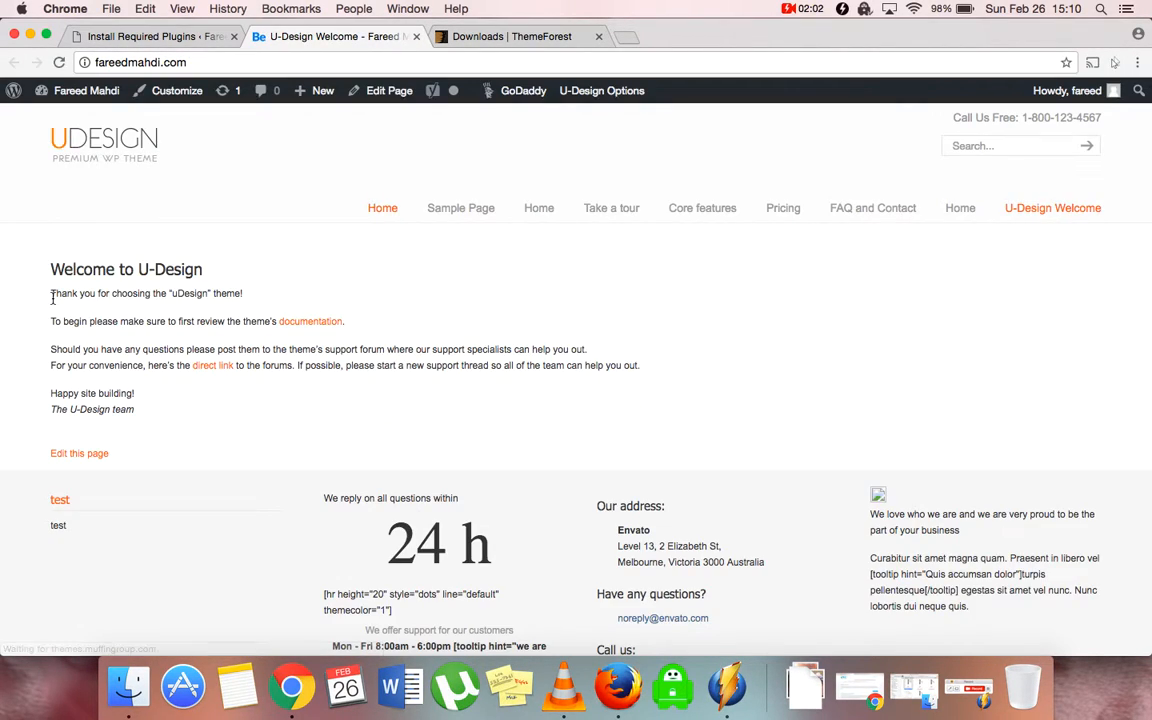
Scroll through the U-Design Welcome front page, then return to the Install Required Plugins tab
scroll(52, 298, down, 3)
scroll(52, 298, up, 3)
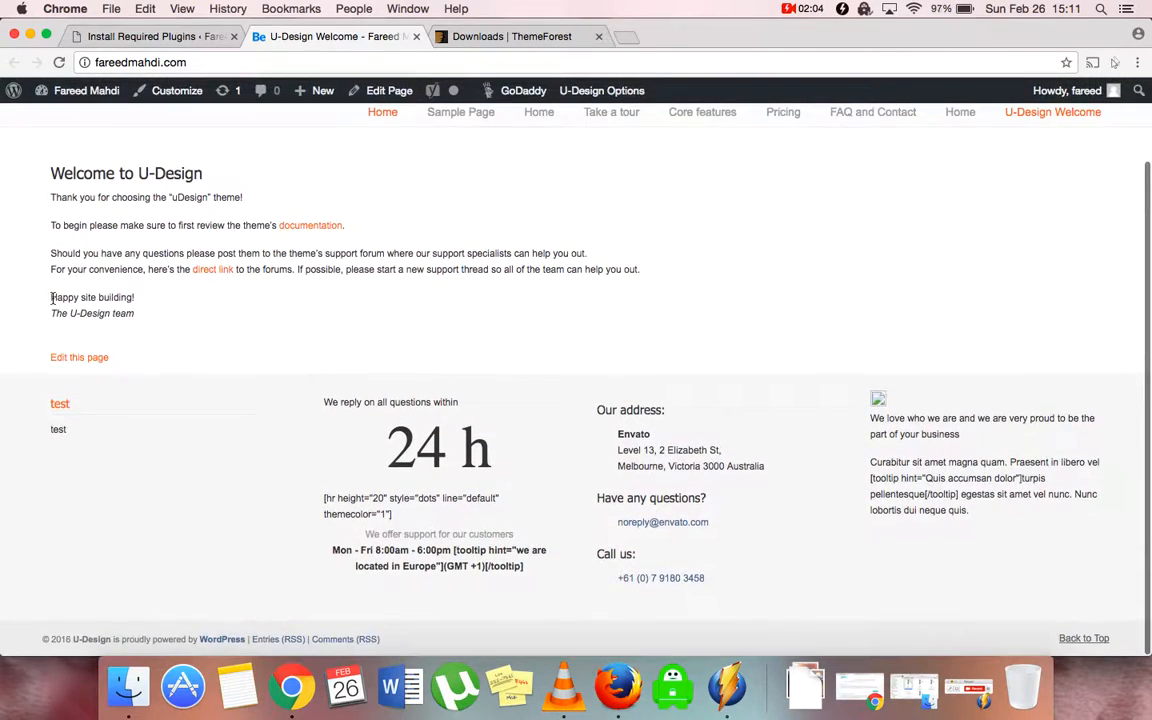
scroll(52, 298, down, 3)
scroll(52, 298, up, 3)
scroll(52, 298, down, 3)
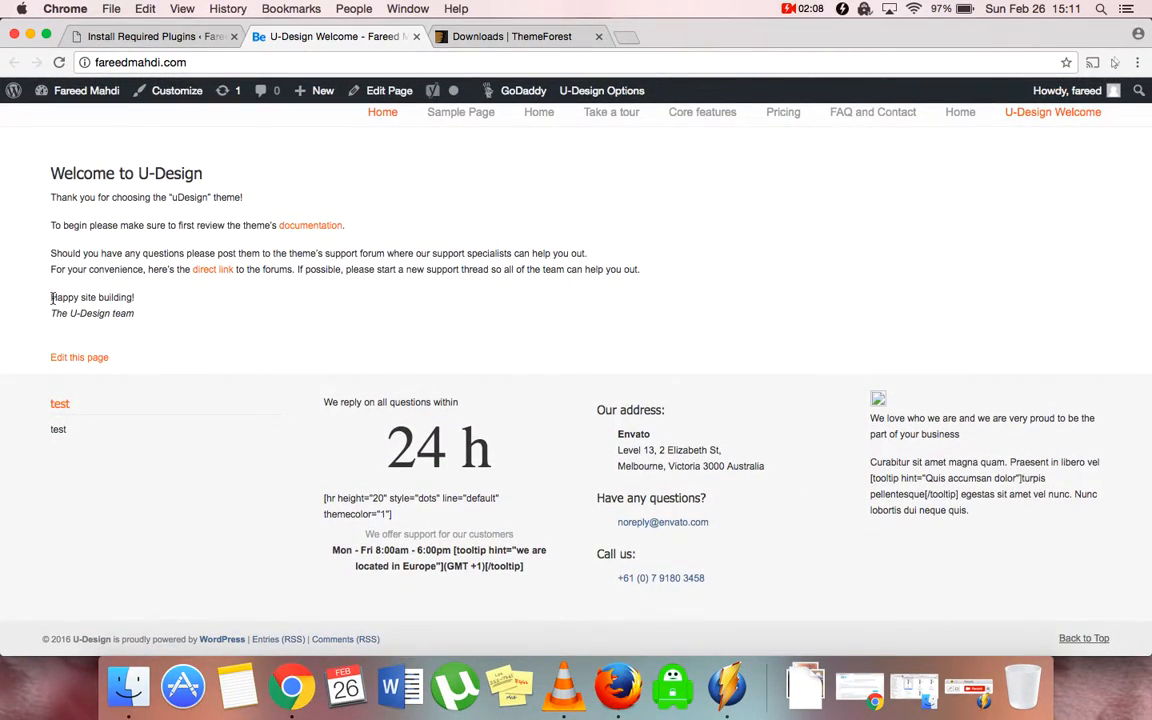
scroll(52, 298, up, 3)
scroll(52, 298, down, 3)
scroll(52, 298, up, 3)
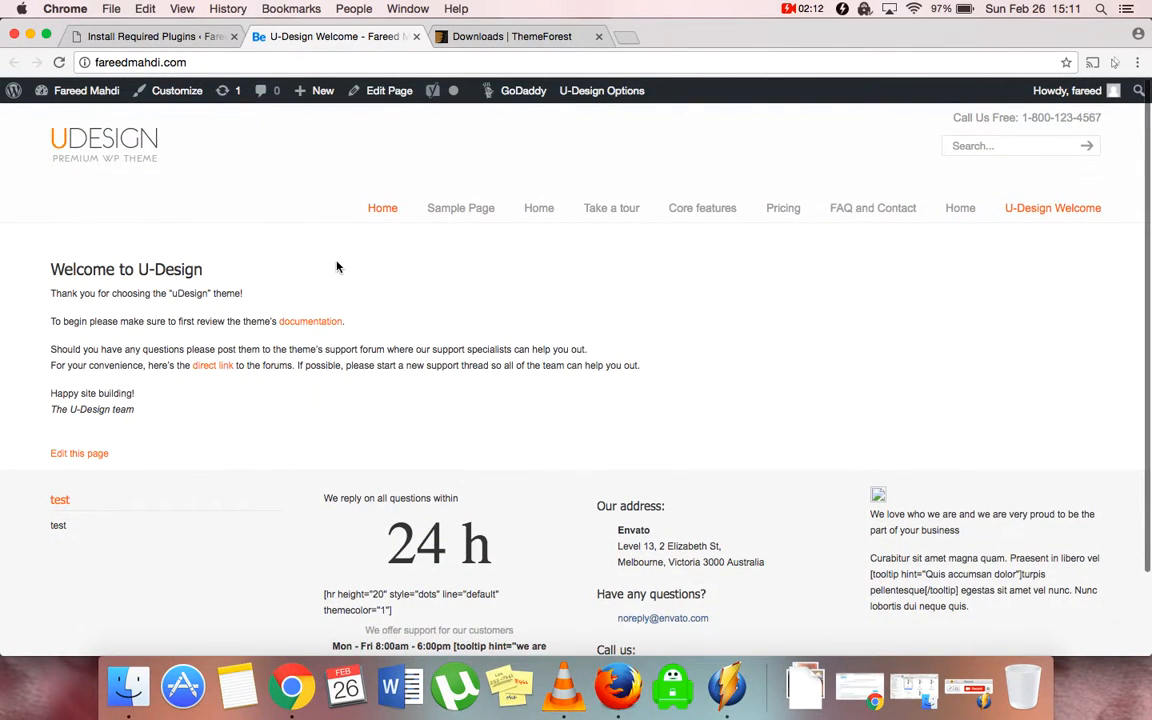
click(163, 40)
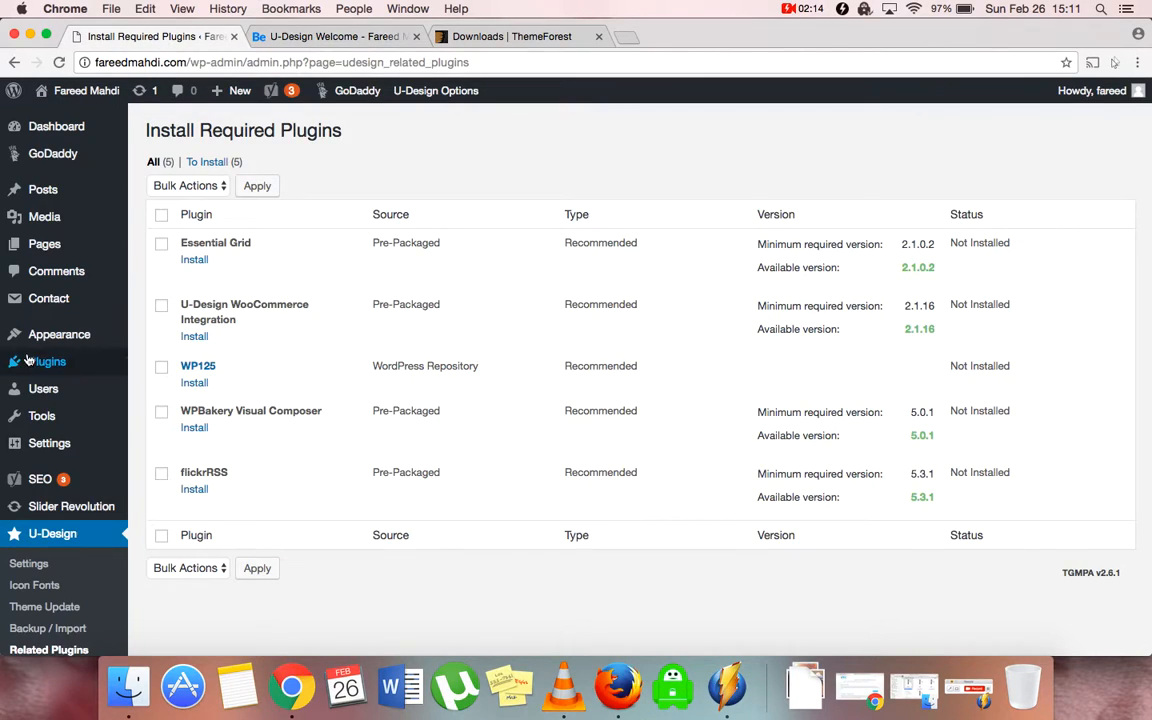
In Widgets, drag the Text widgets out of Bottom 1, Bottom 2, Bottom 3 and Bottom 4
mouse_move(119, 338)
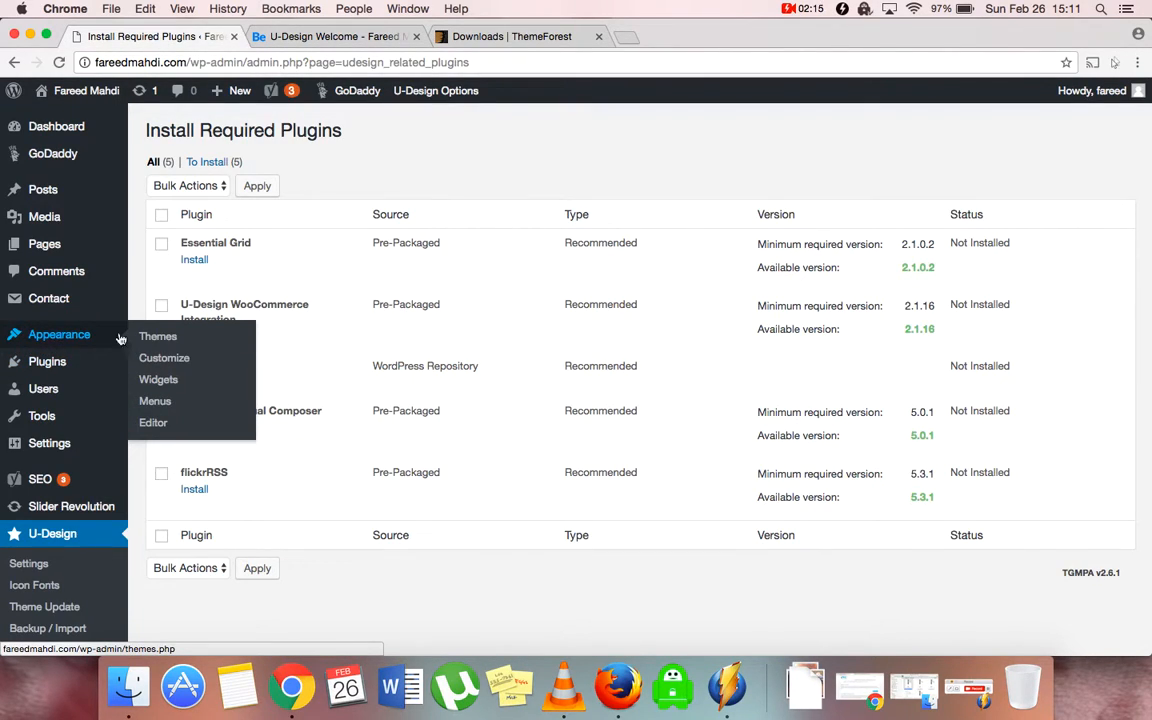
click(160, 381)
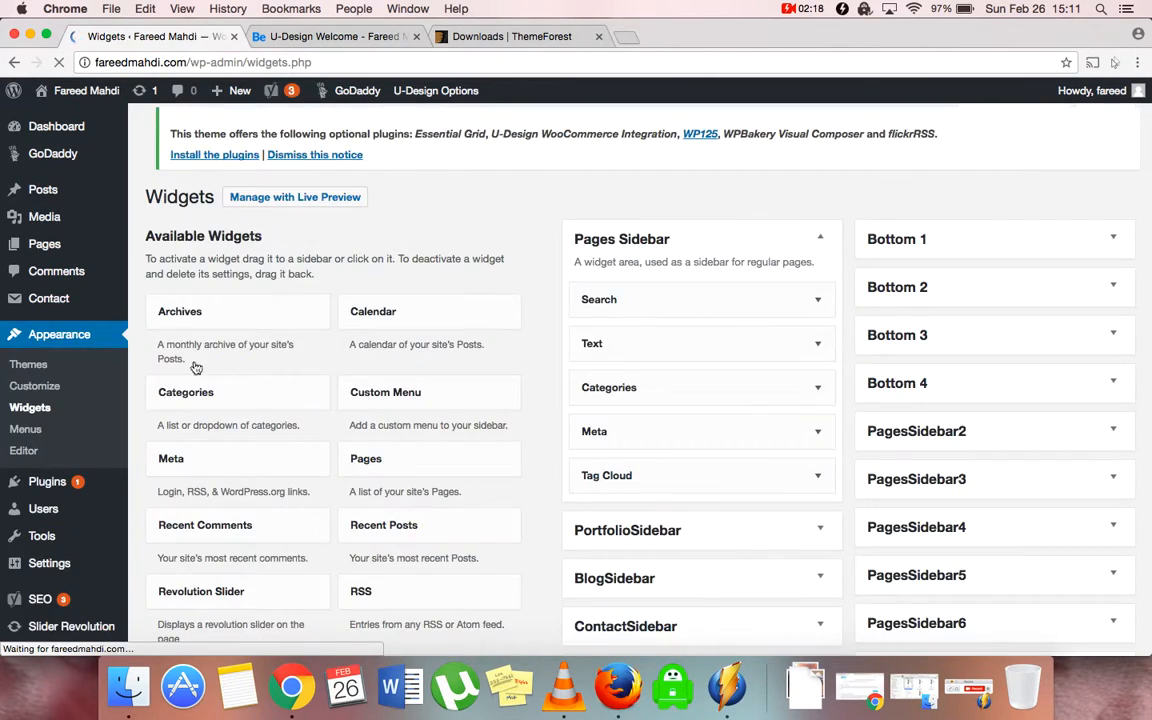
click(913, 256)
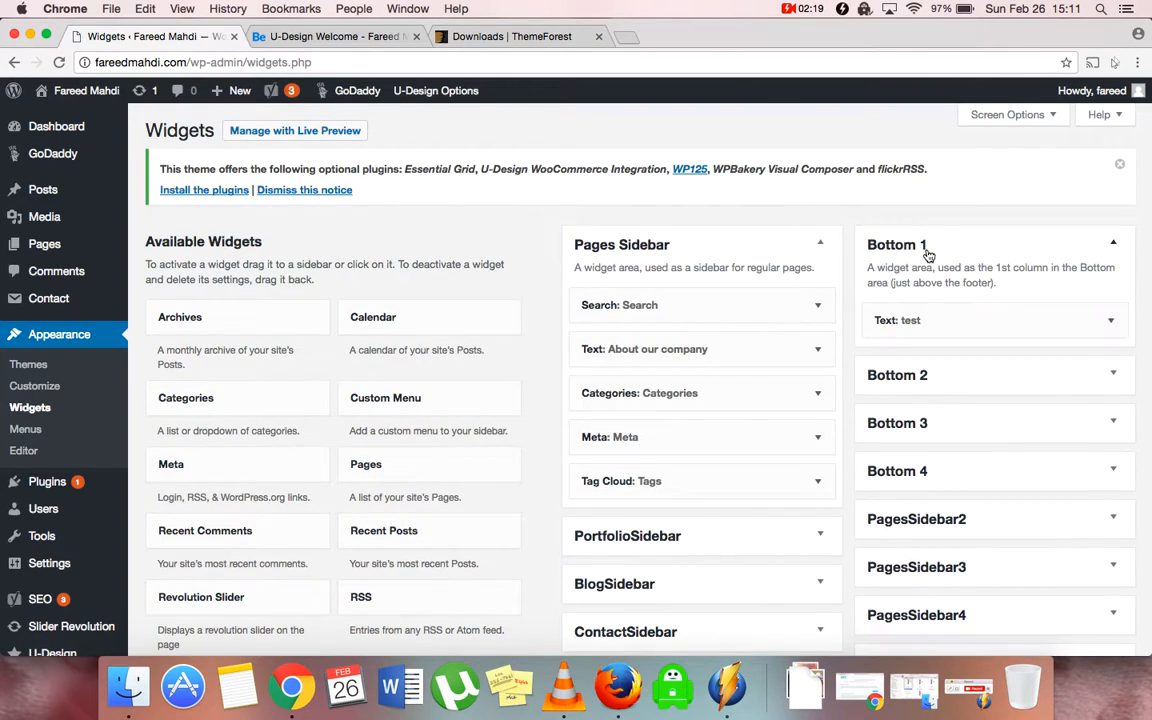
drag(944, 321, 619, 361)
click(948, 361)
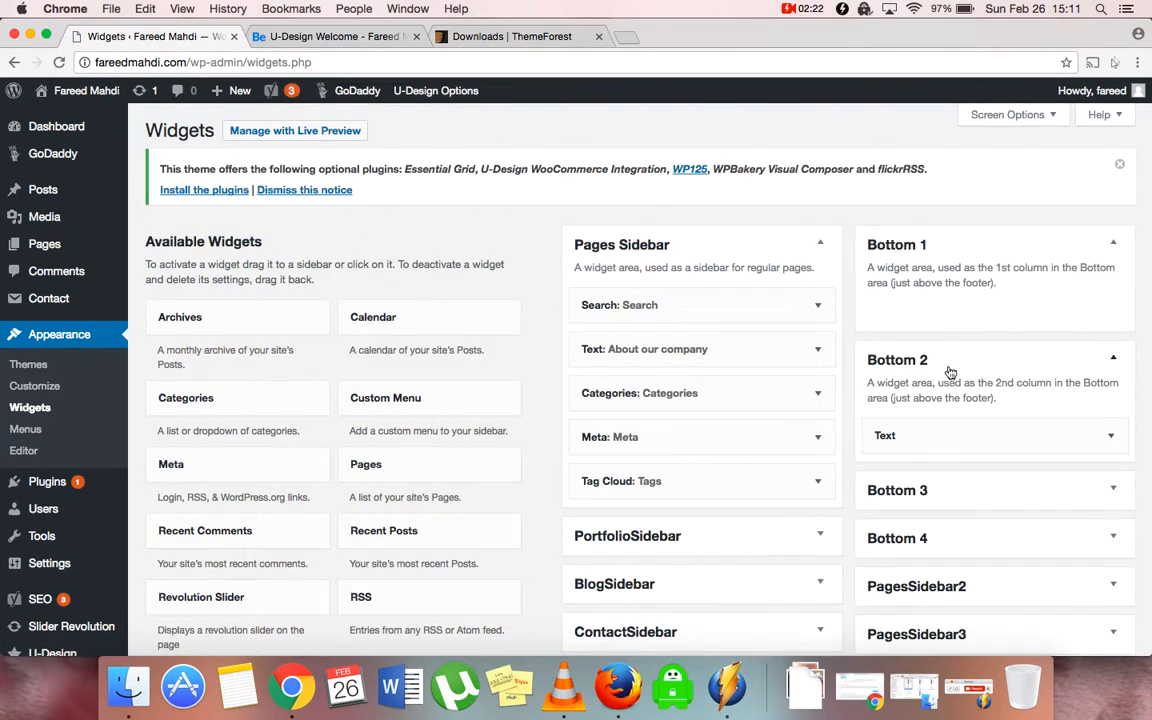
drag(956, 437, 980, 478)
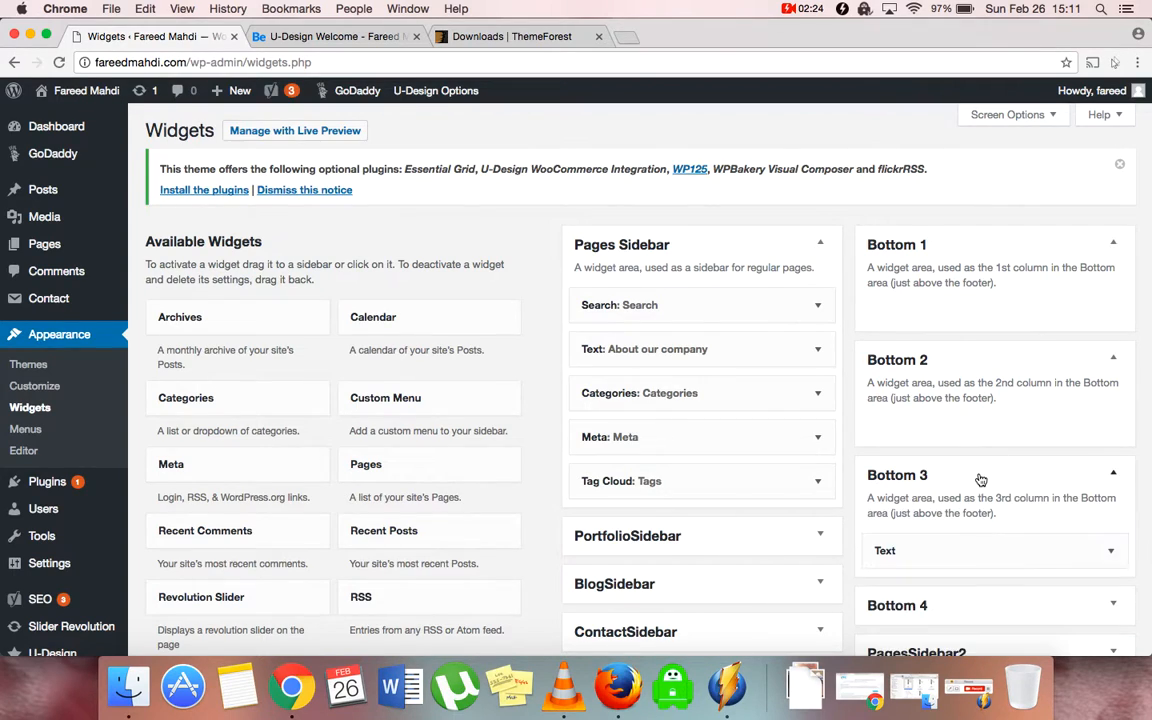
scroll(978, 478, down, 2)
drag(935, 436, 823, 440)
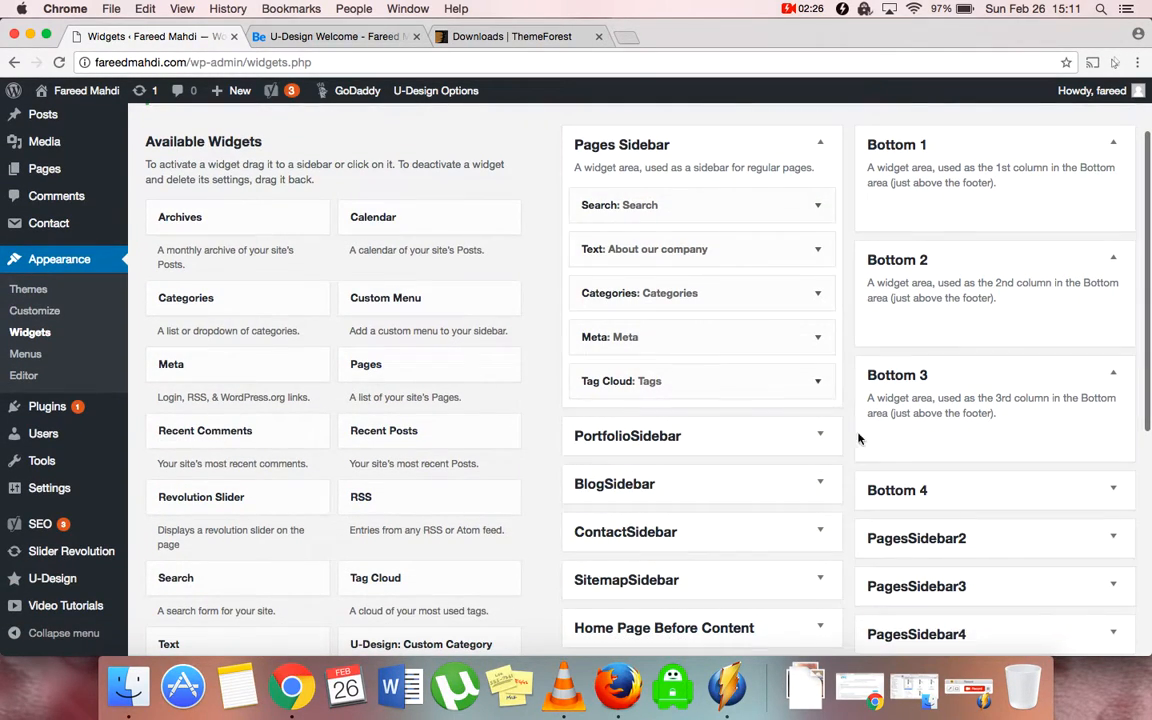
click(905, 490)
drag(944, 560, 383, 216)
Reload the live site to confirm the footer columns are gone, then return to Widgets
click(330, 36)
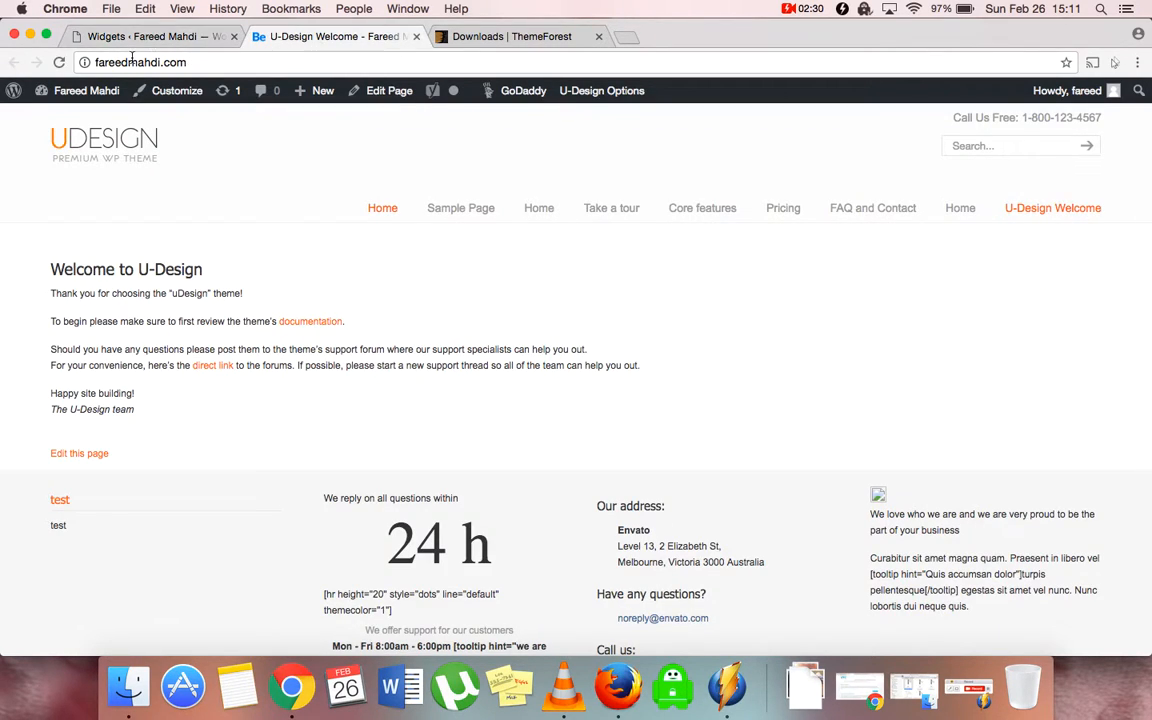
click(59, 62)
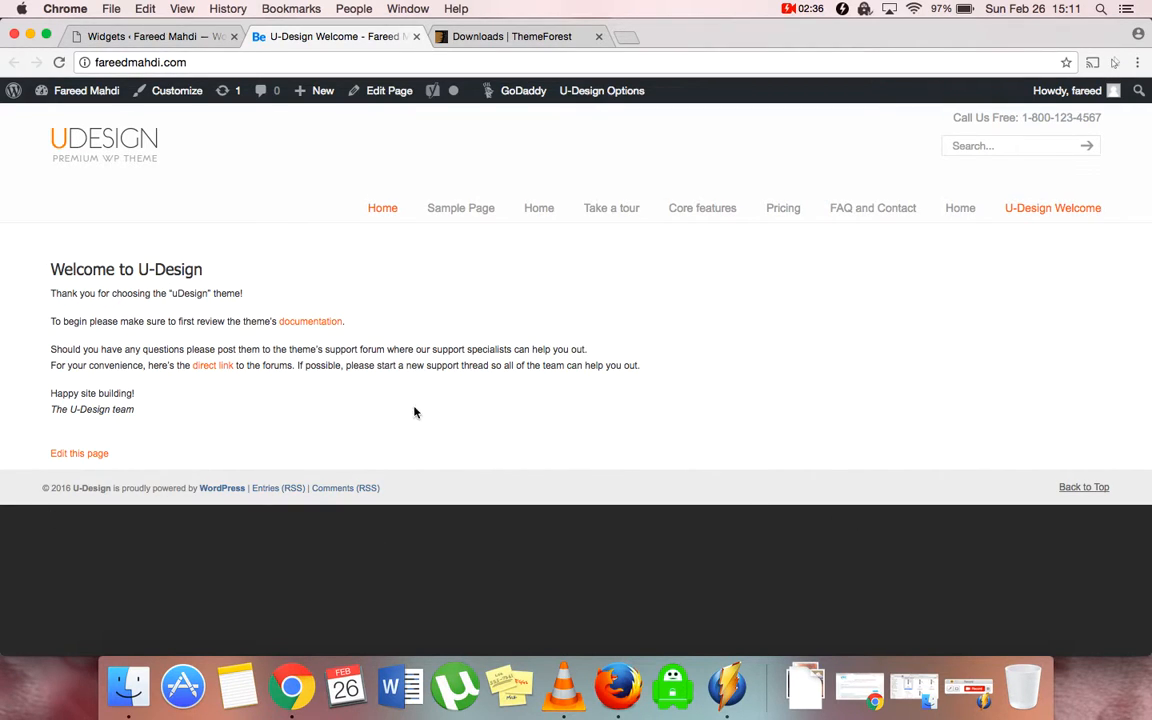
click(154, 36)
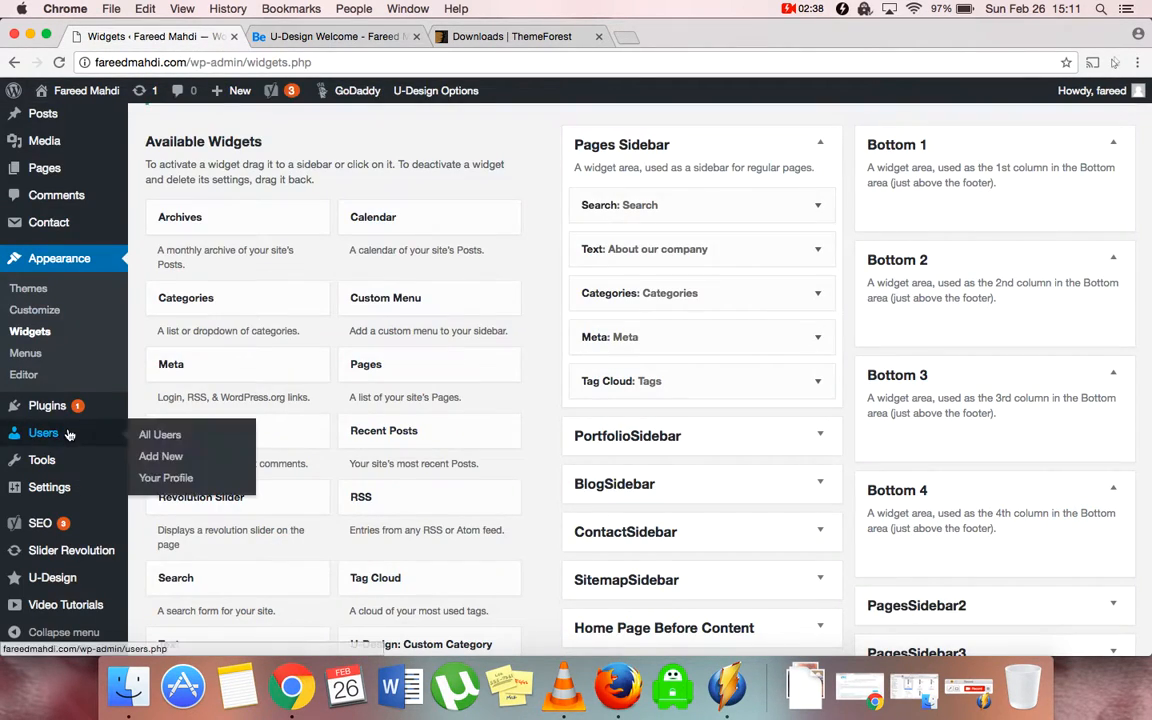
Move all seven other pages to Trash, keeping U-Design Welcome, and open it for editing
scroll(40, 457, up, 3)
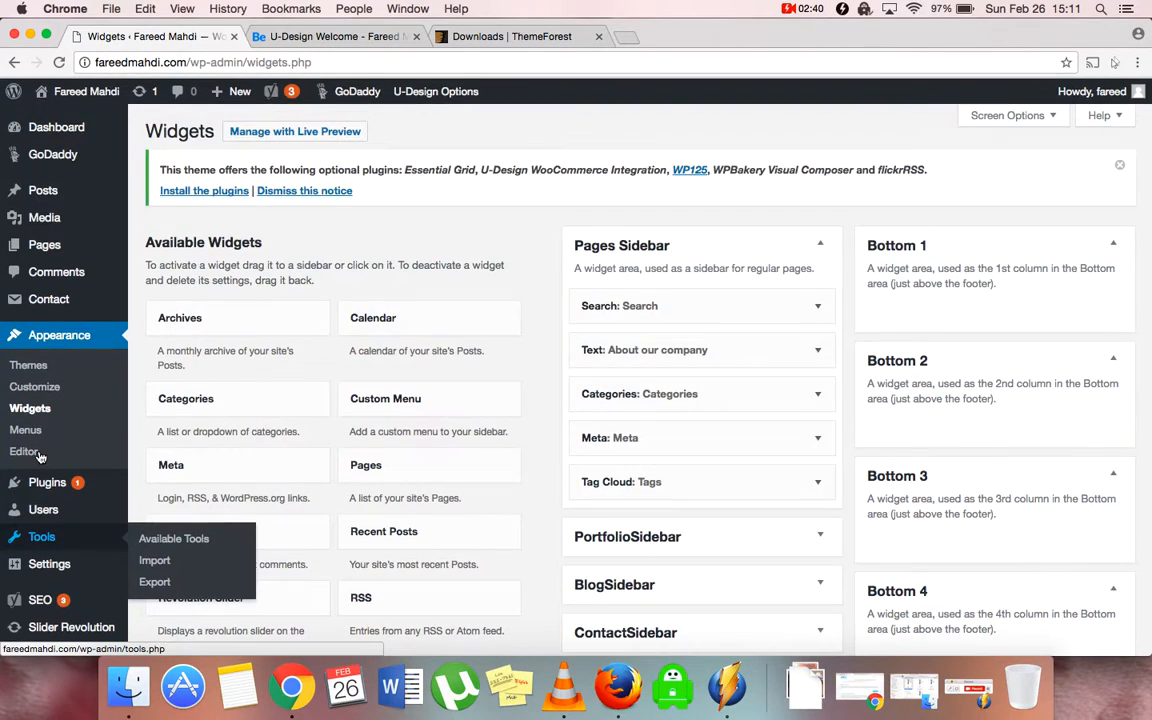
click(46, 244)
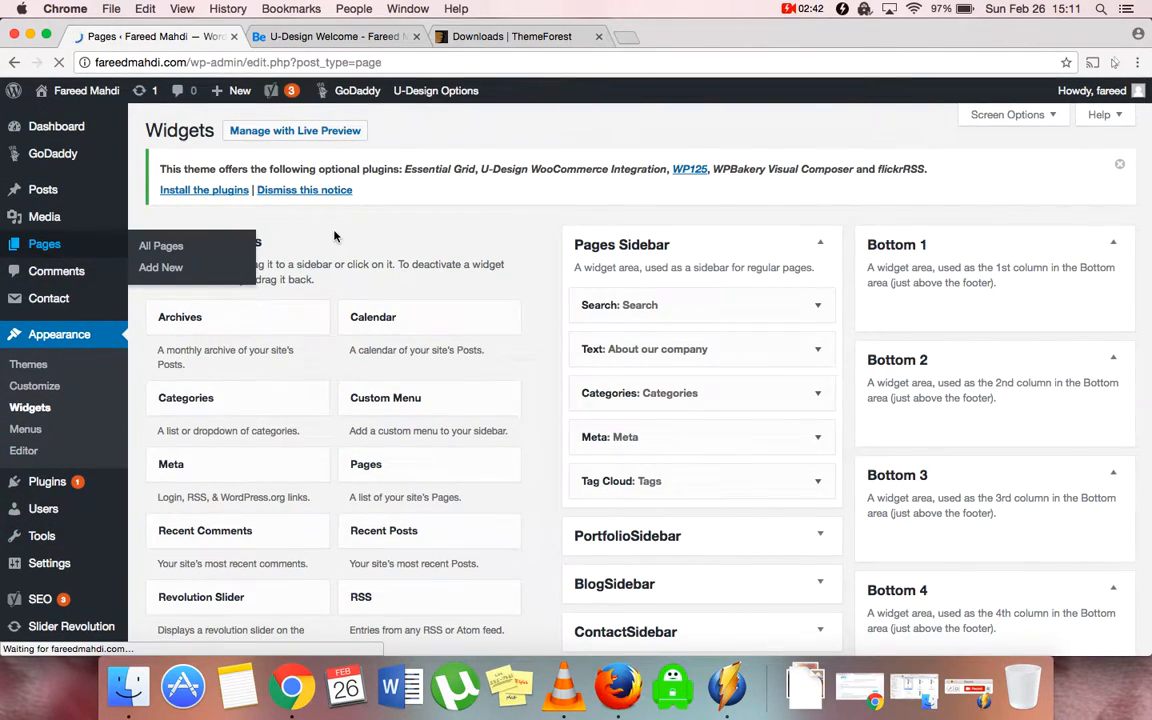
click(161, 289)
scroll(360, 455, down, 3)
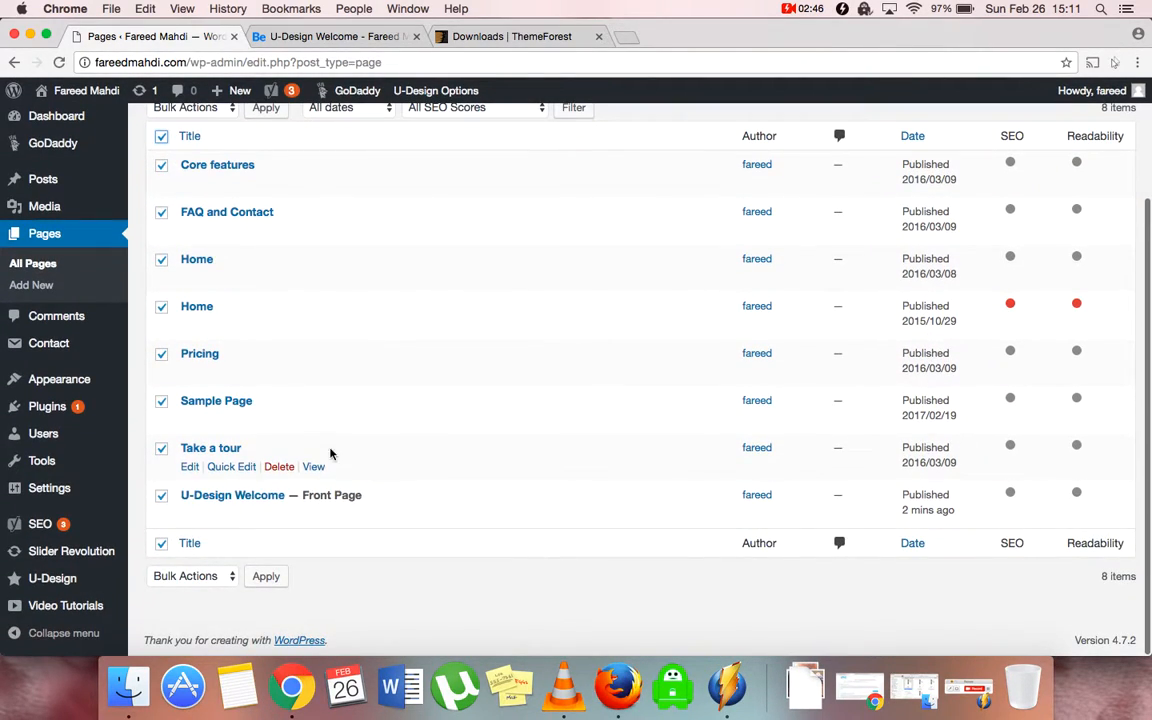
click(162, 497)
scroll(419, 453, up, 3)
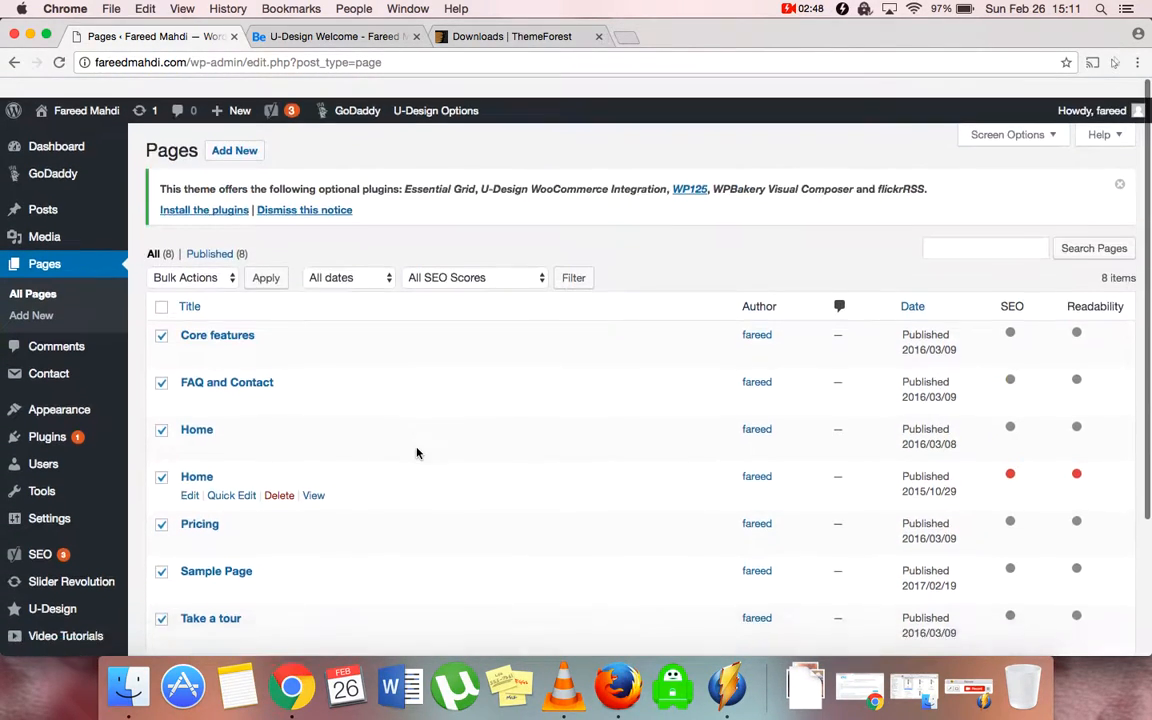
click(192, 258)
click(263, 281)
click(265, 257)
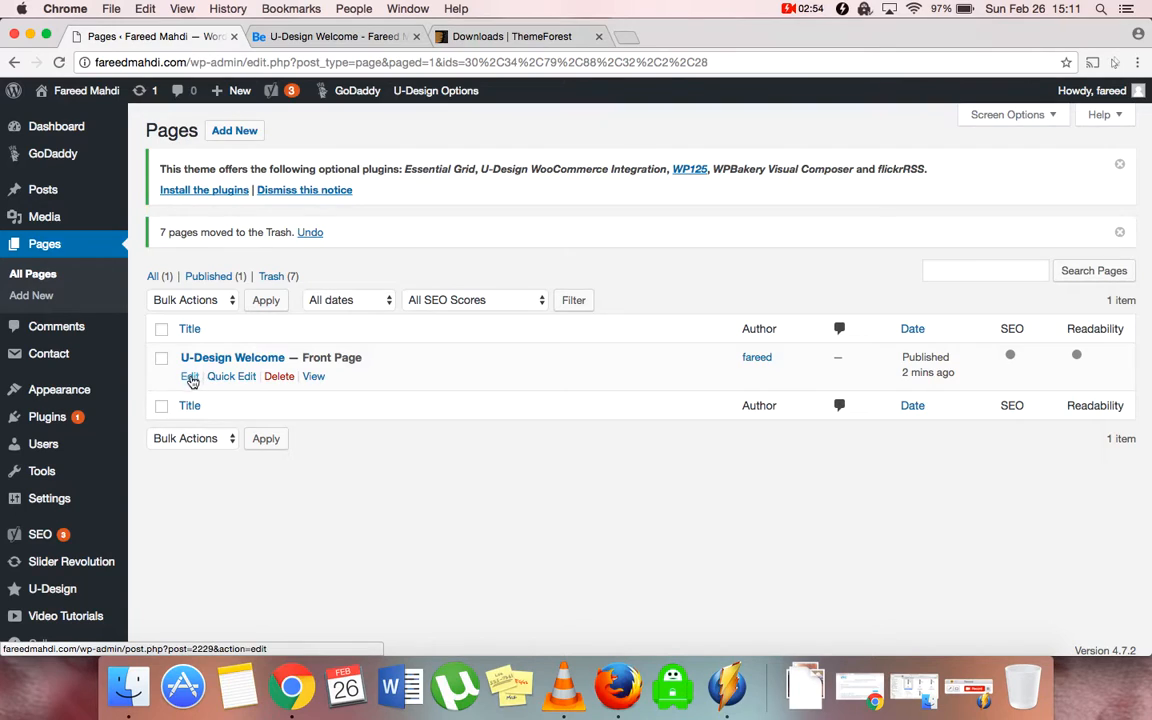
click(190, 377)
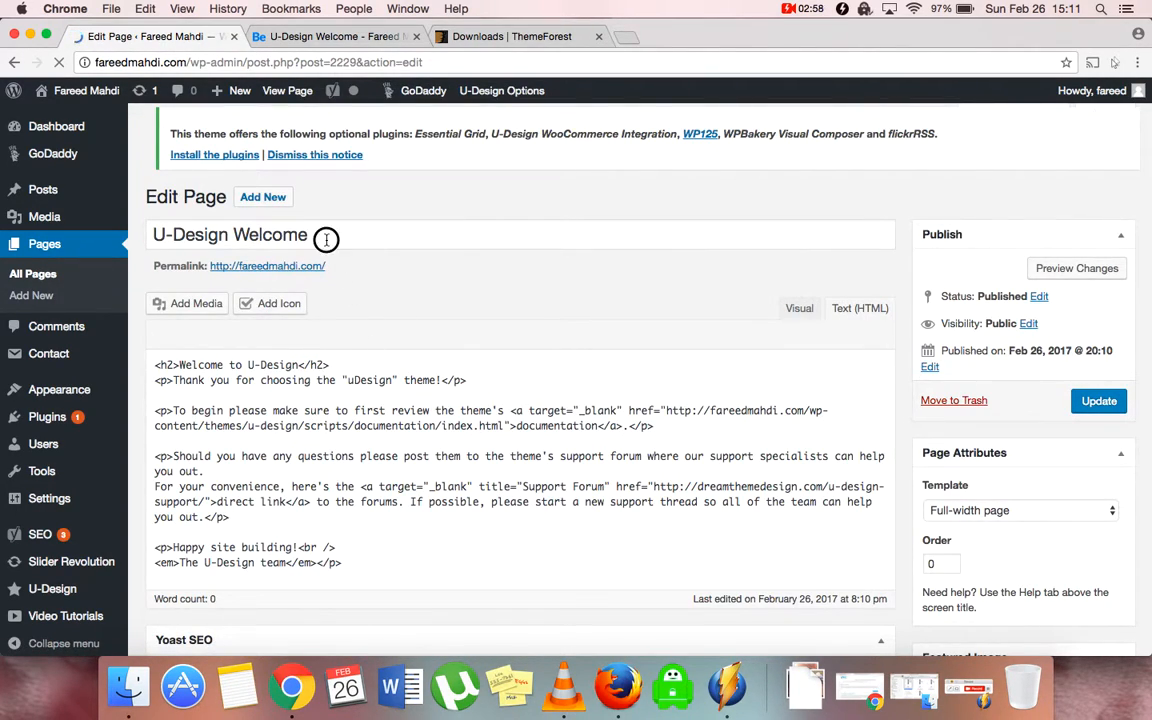
Replace the U-Design Welcome title with the site owner's full name and update the page
drag(326, 239, 150, 240)
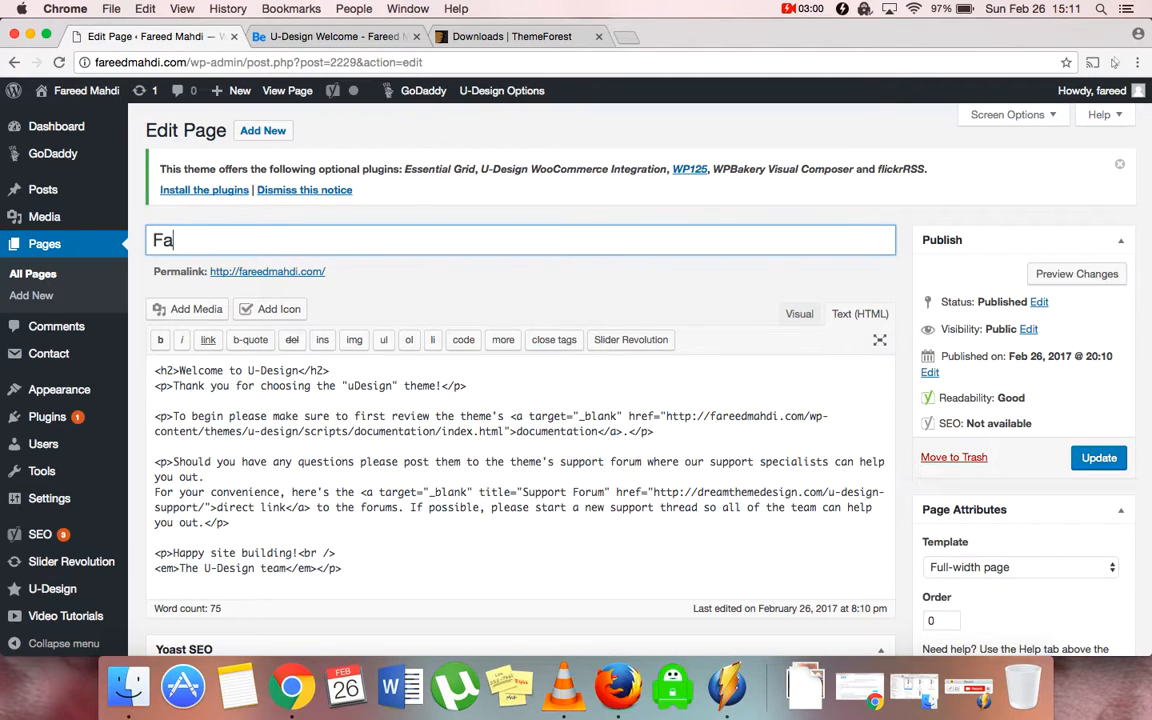
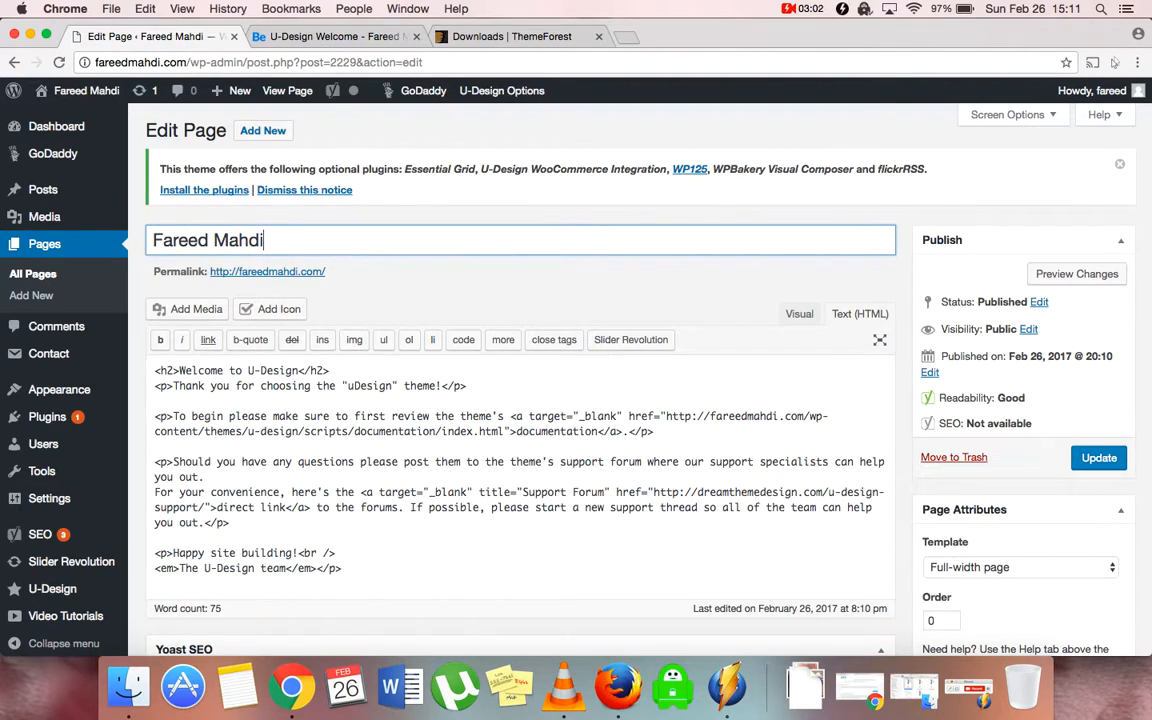
click(1099, 457)
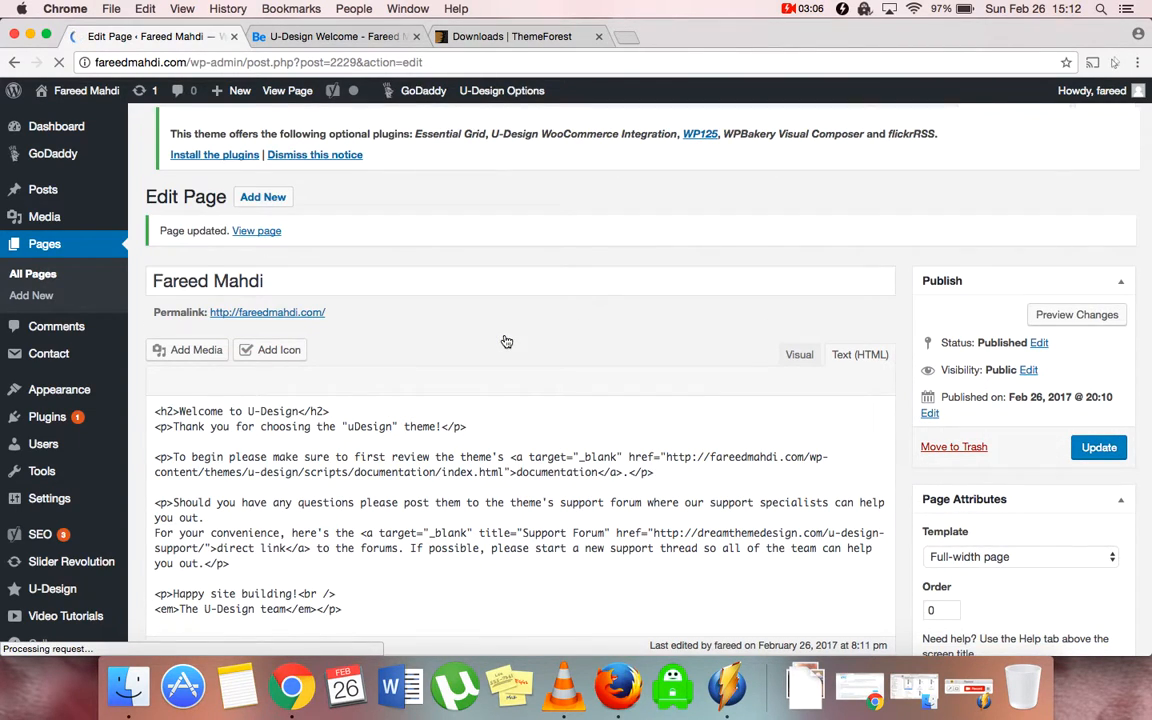
Reload the site to confirm the menu shows only Home and the renamed page, then open a new tab
click(276, 34)
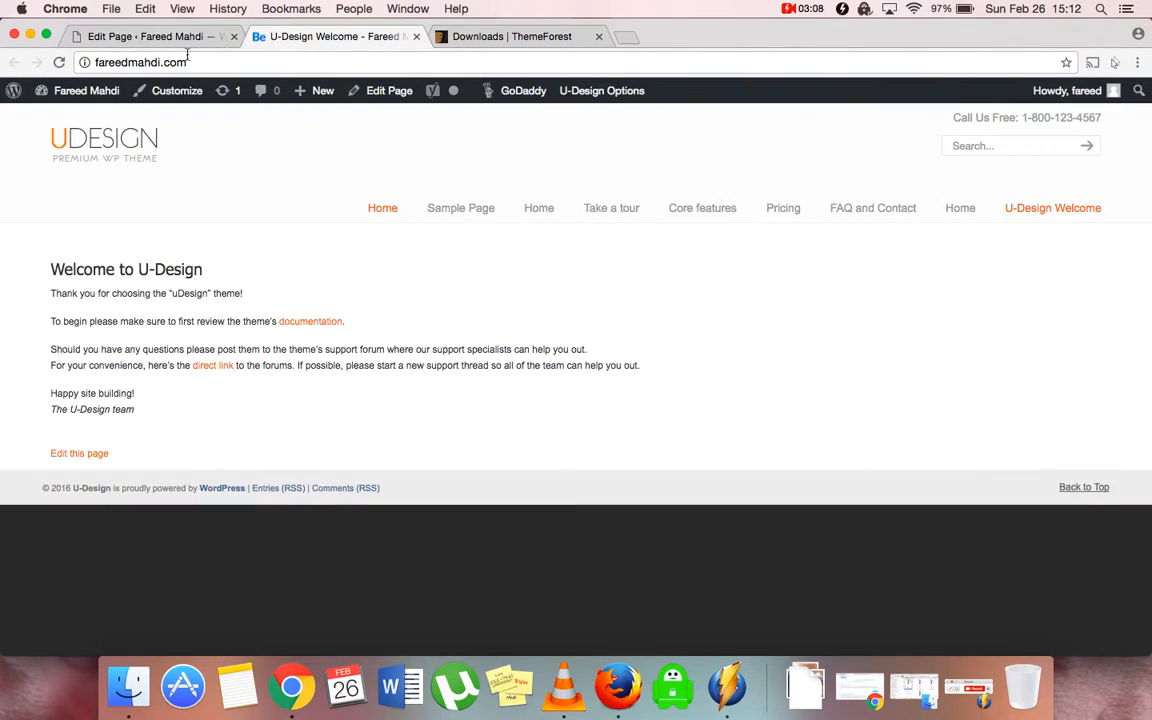
click(60, 62)
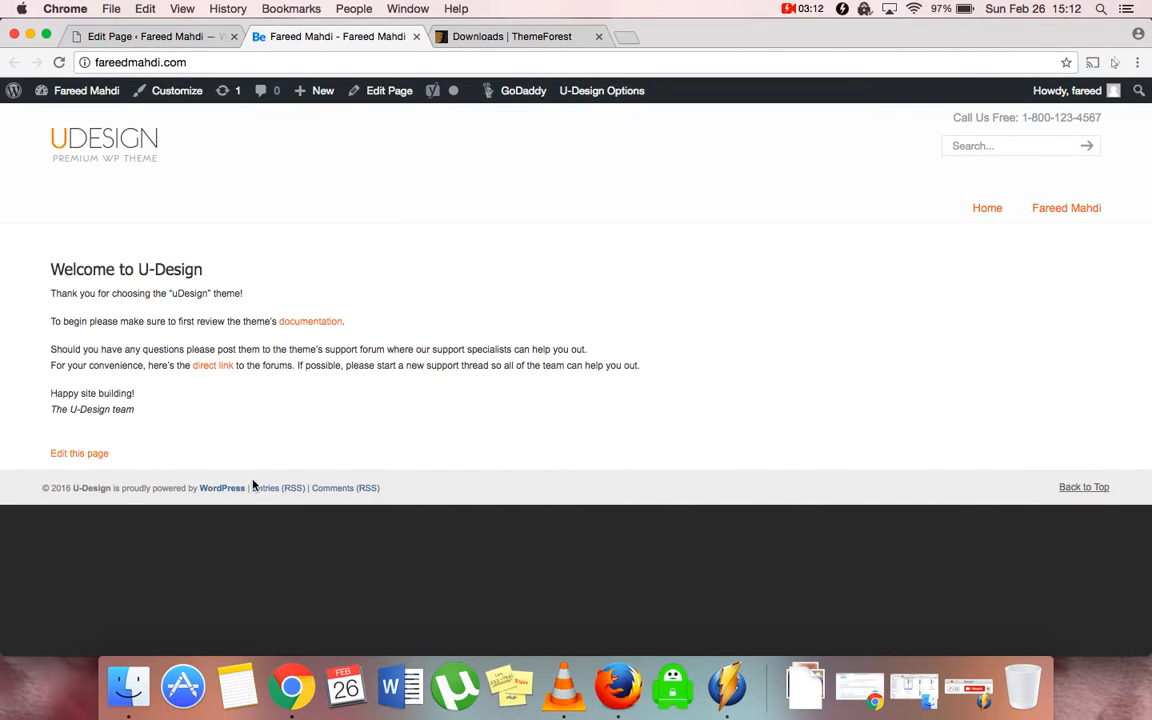
click(627, 40)
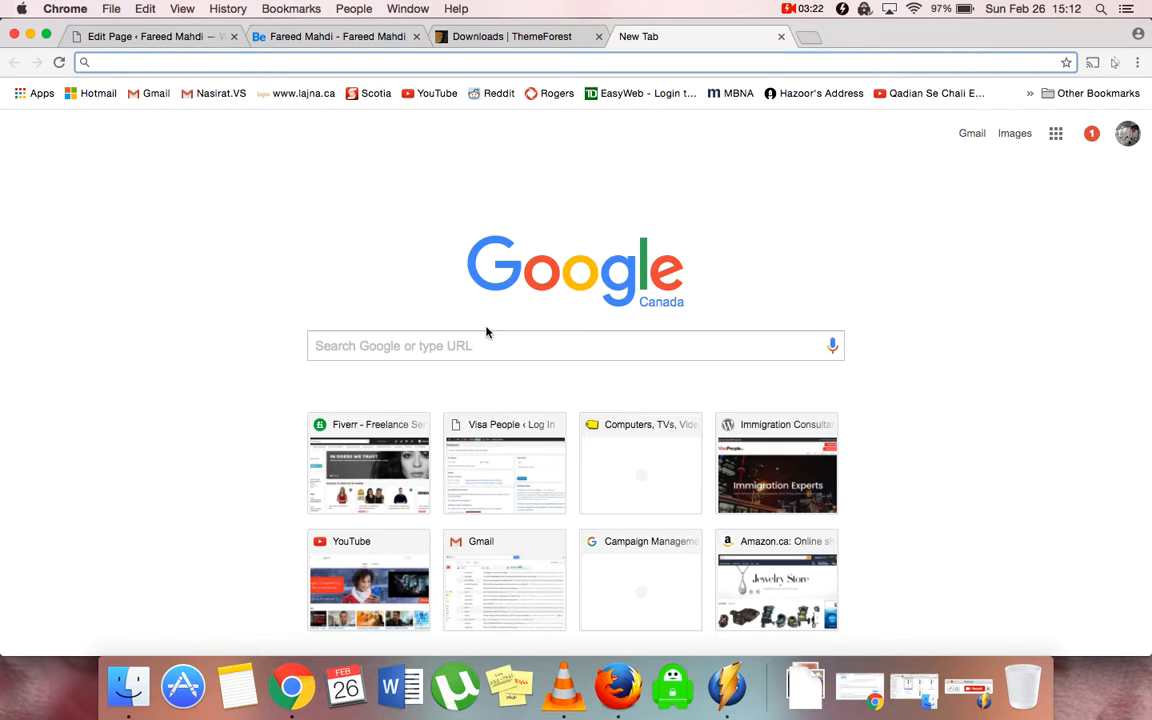
Load google.ca, search for 'udesign shortcodes', and open the Shortcodes « U-Design result
text(google.ca)
key(Return)
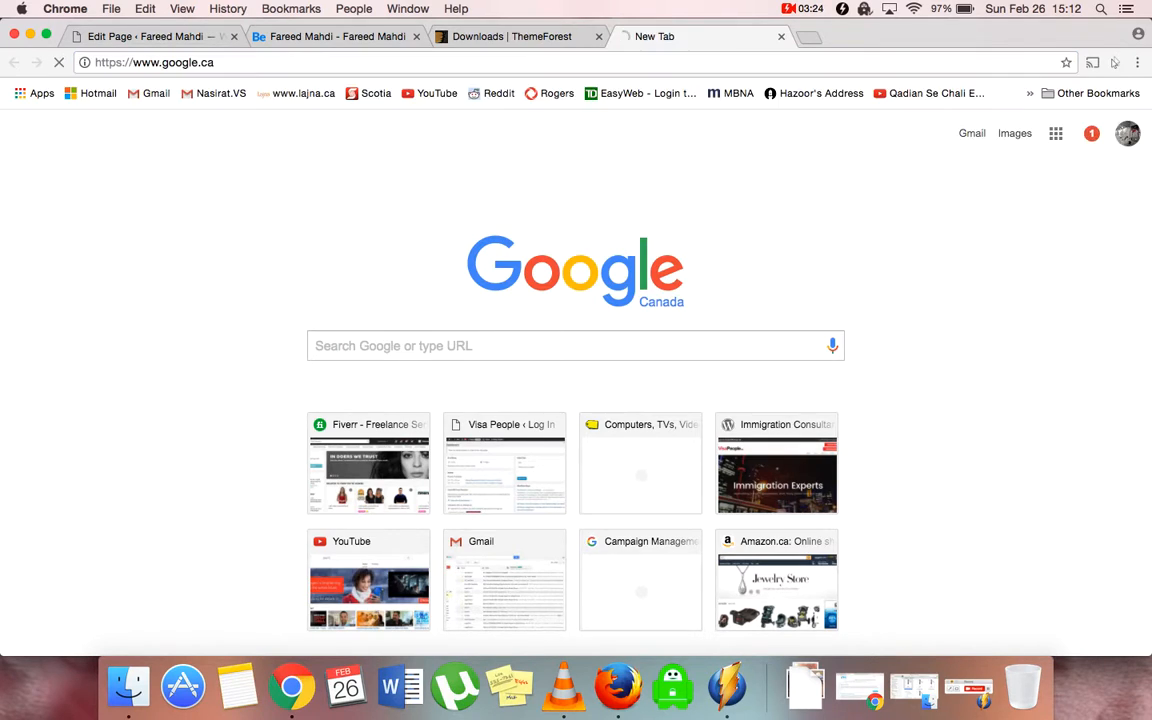
text(udes)
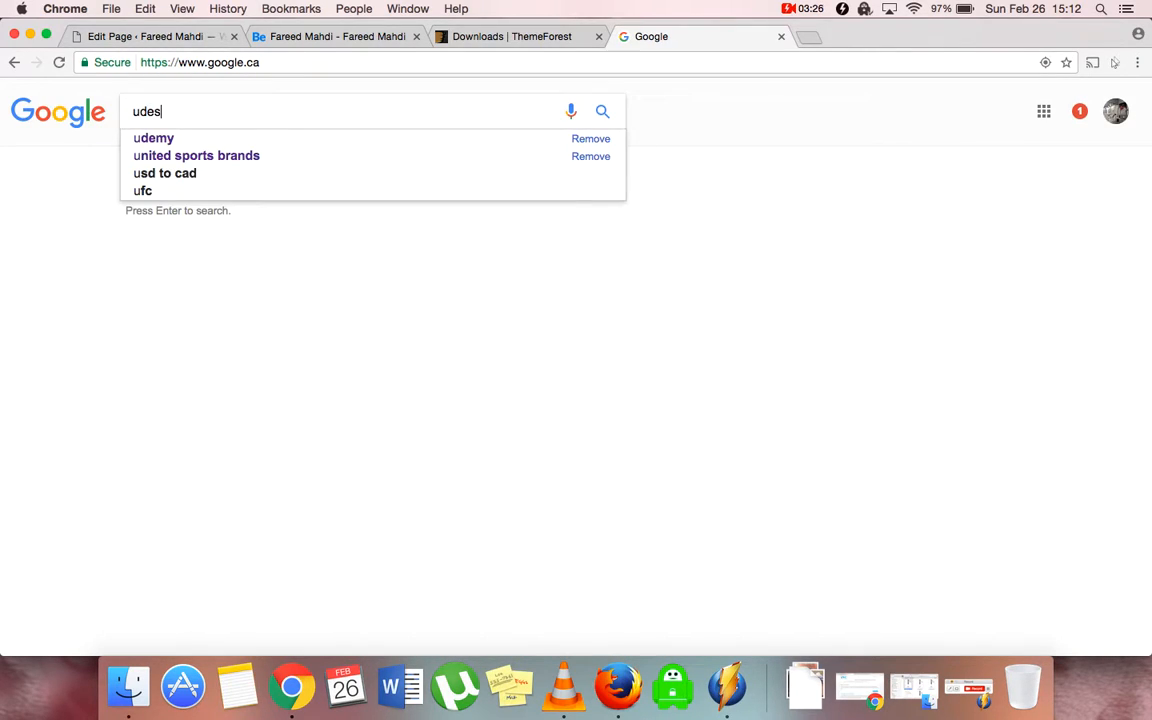
text(ign sh)
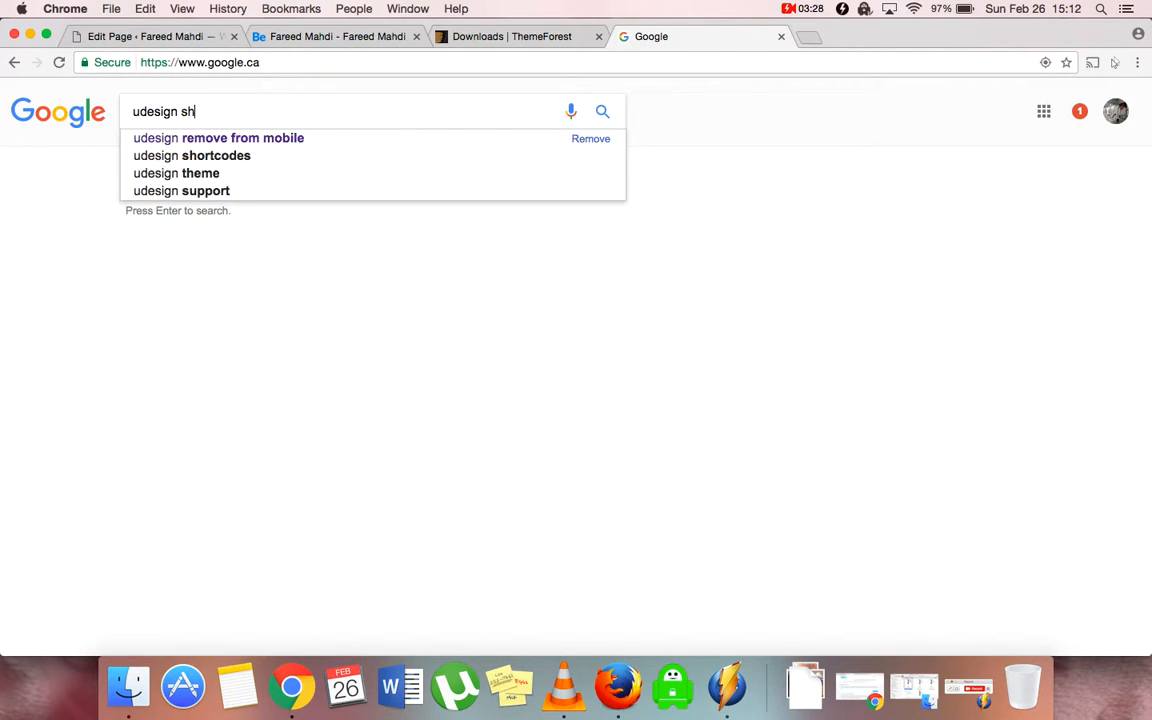
text(ortcodes)
key(Return)
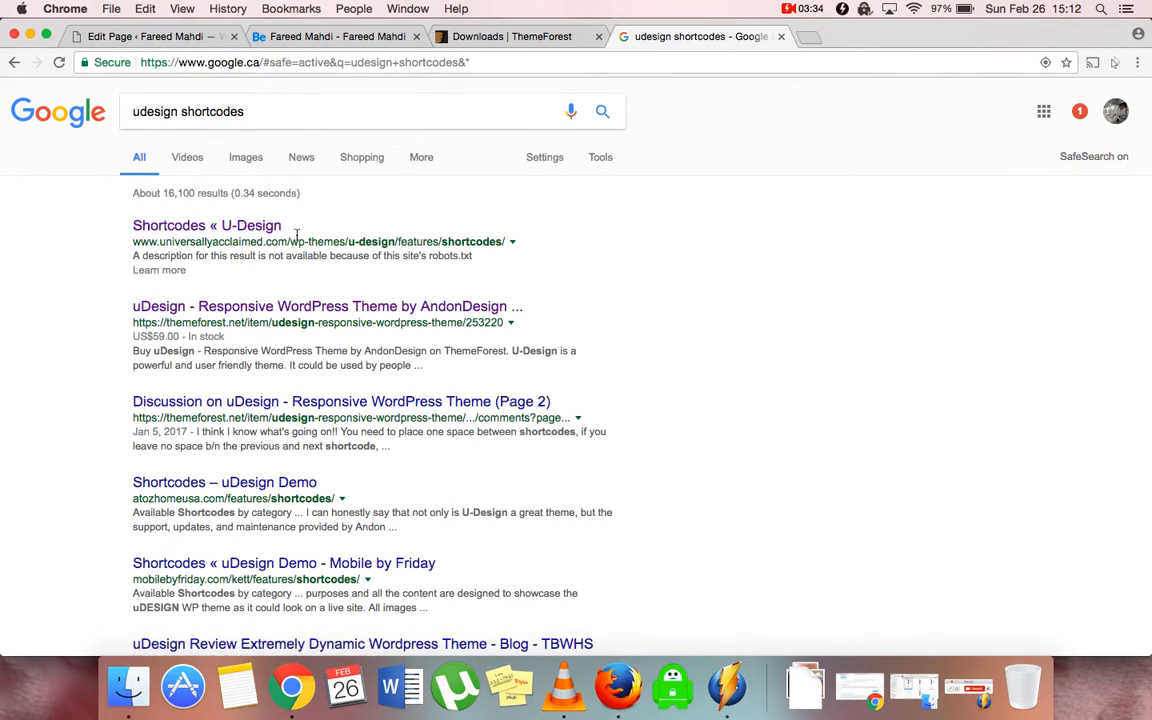
click(210, 224)
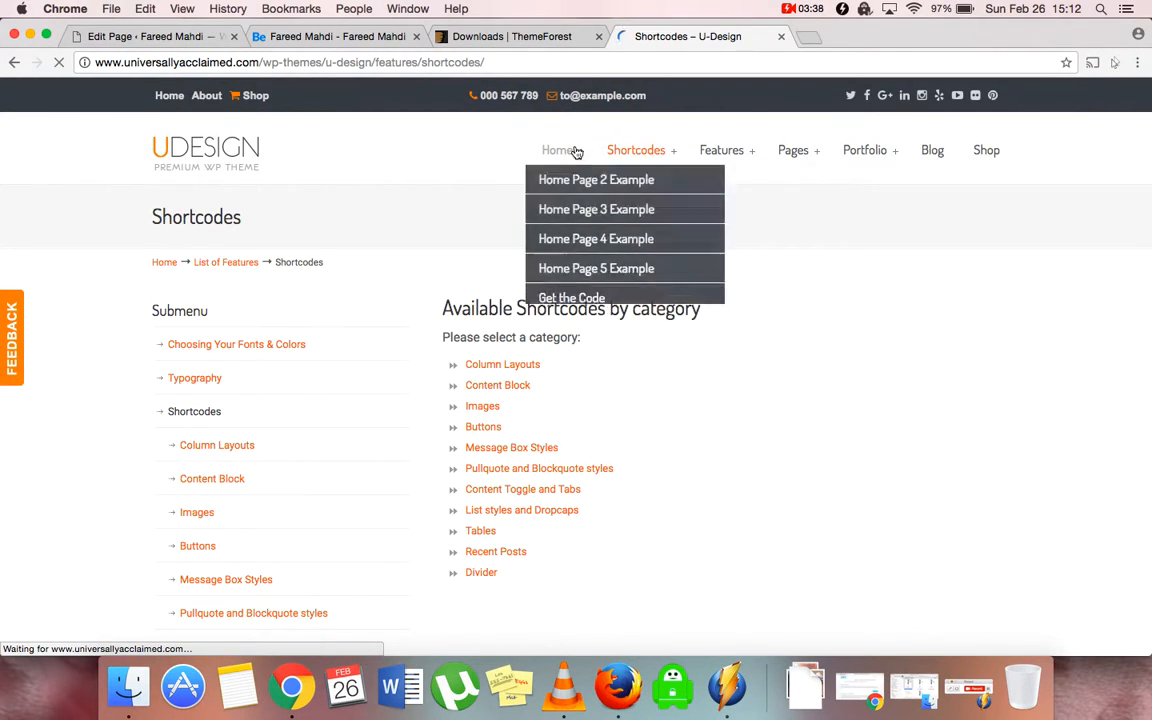
Go to the U-Design demo home page and scroll through it
click(573, 155)
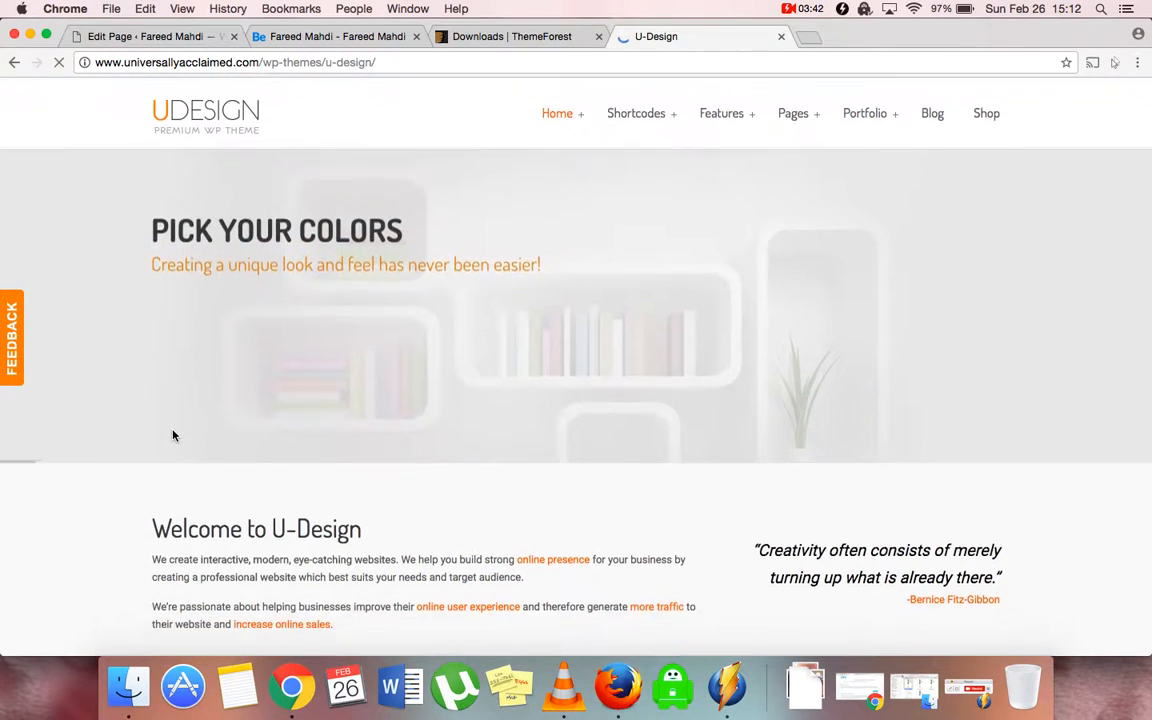
scroll(173, 435, down, 5)
scroll(173, 435, down, 10)
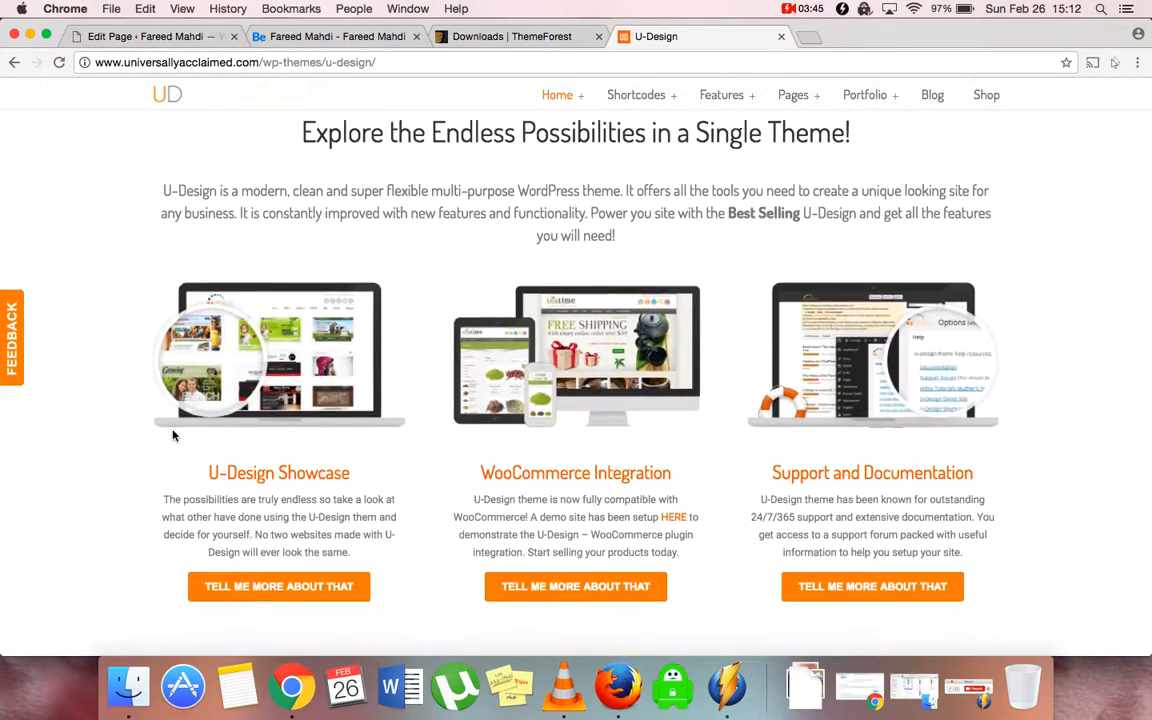
scroll(173, 435, down, 10)
scroll(173, 435, up, 20)
Open the Home Page 2 Example layout and scroll through its sections
mouse_move(560, 97)
click(567, 133)
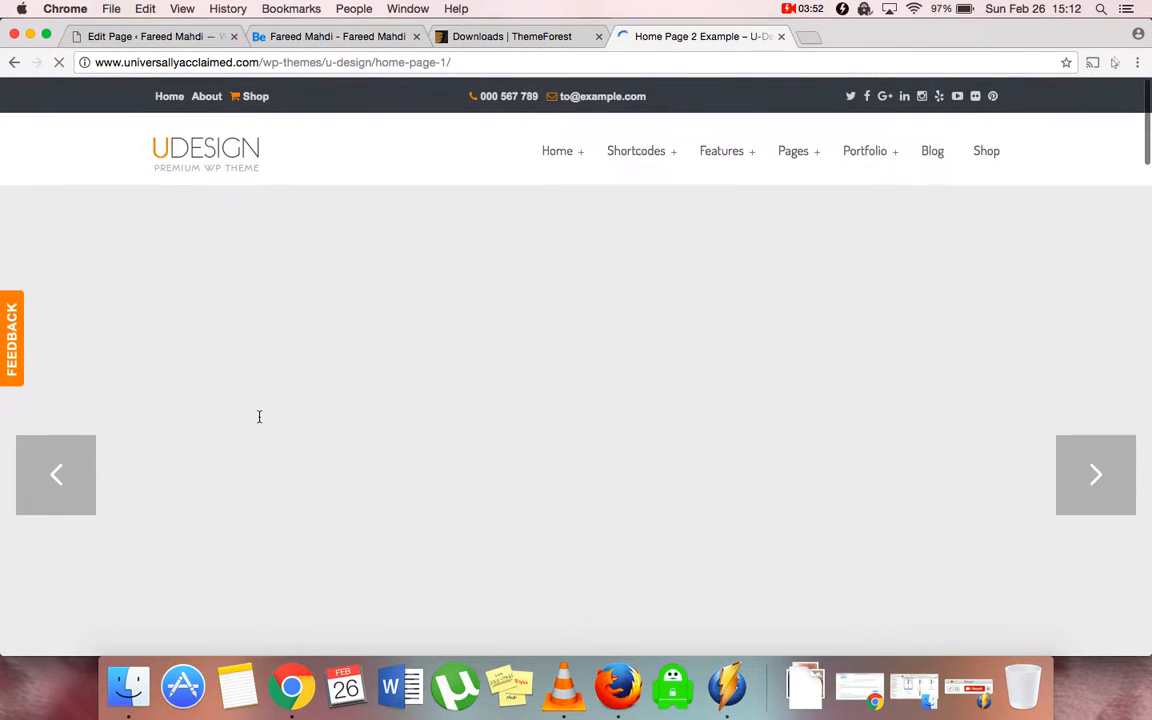
scroll(259, 416, down, 2)
scroll(259, 416, down, 10)
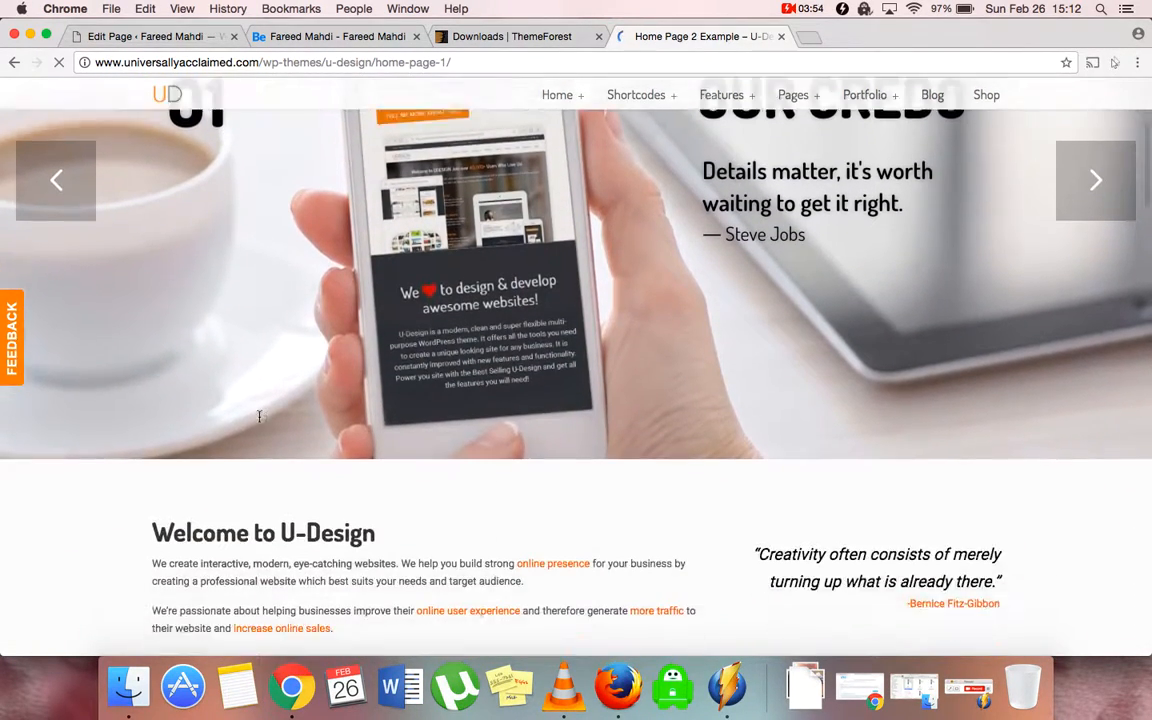
scroll(259, 416, down, 15)
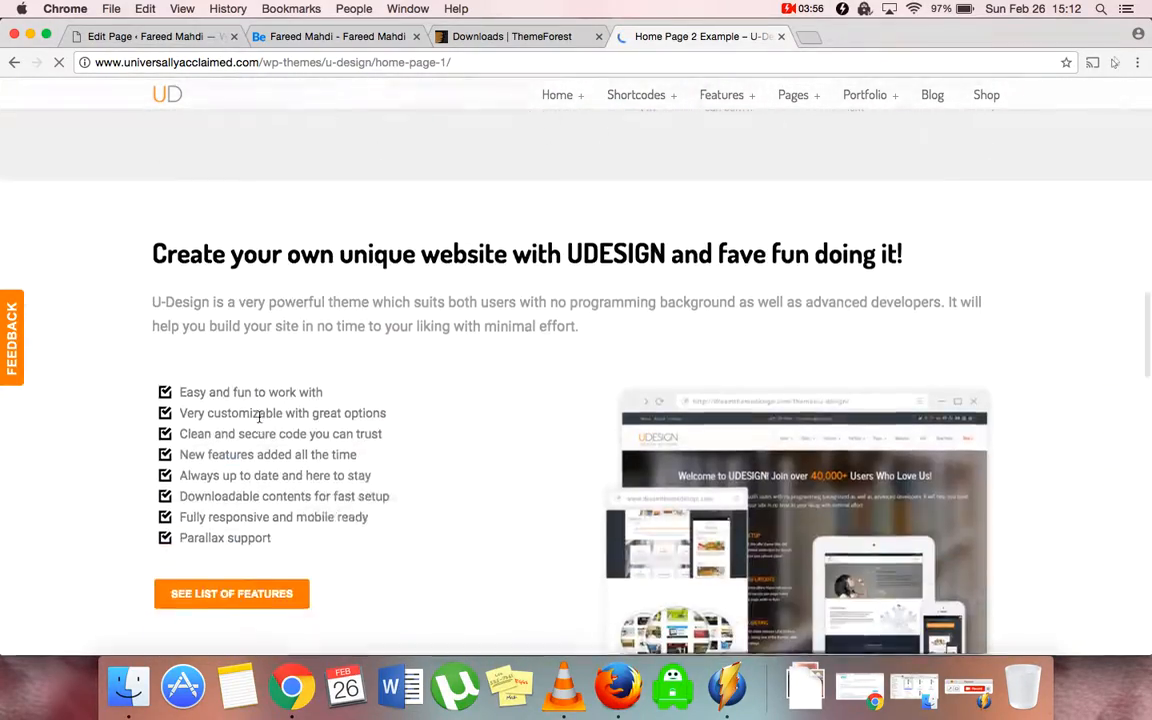
scroll(259, 416, down, 12)
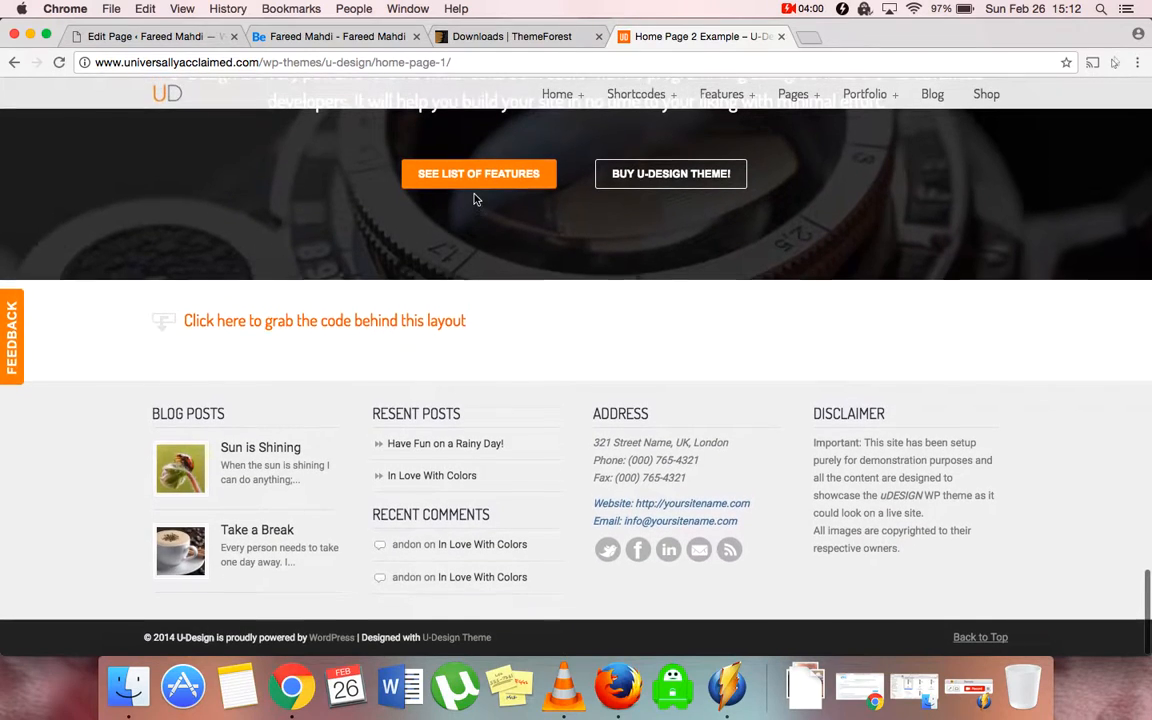
mouse_move(580, 101)
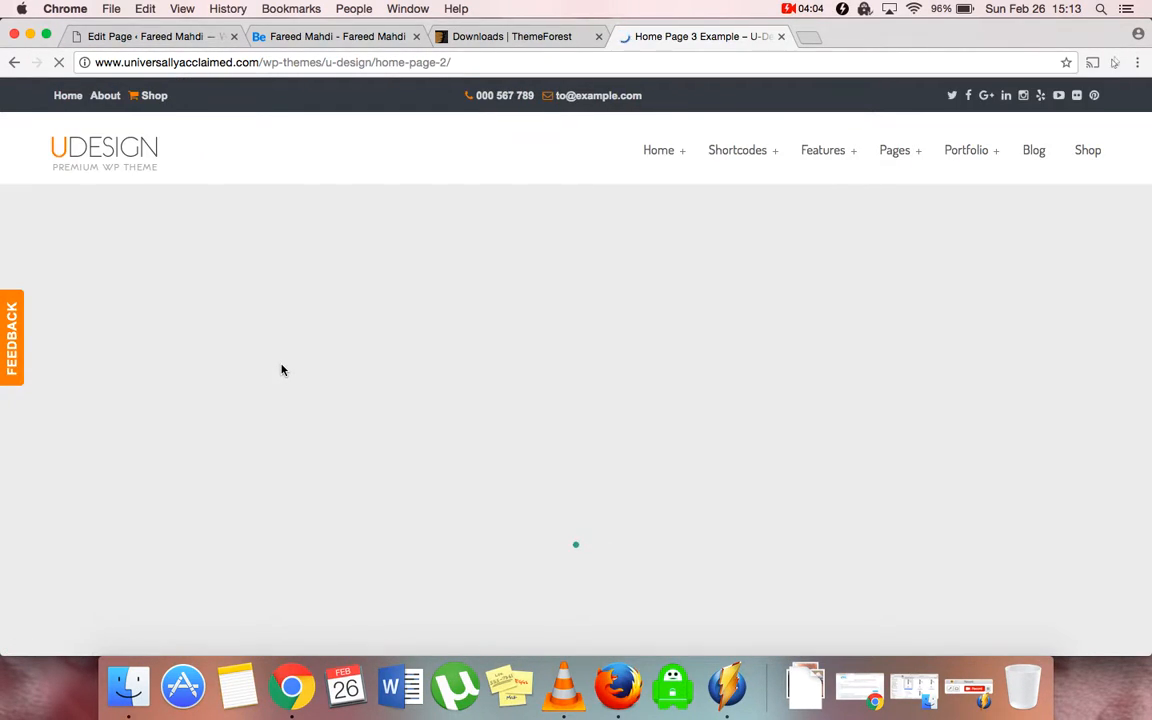
scroll(281, 370, down, 1)
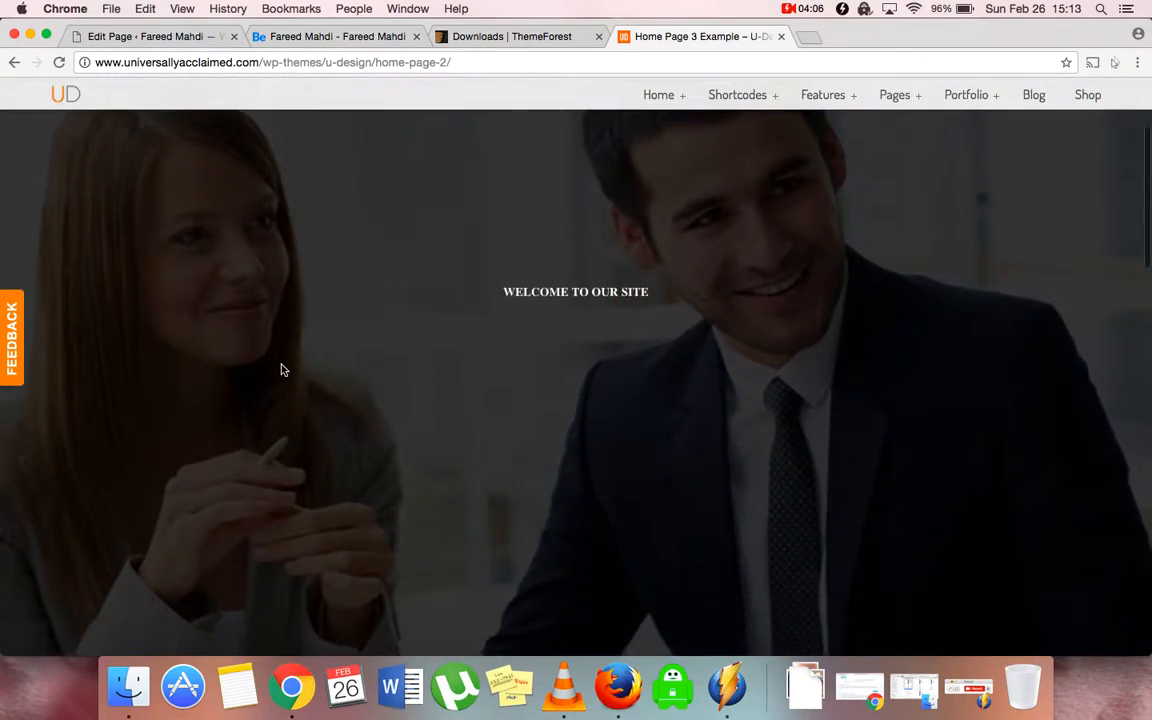
scroll(281, 370, down, 10)
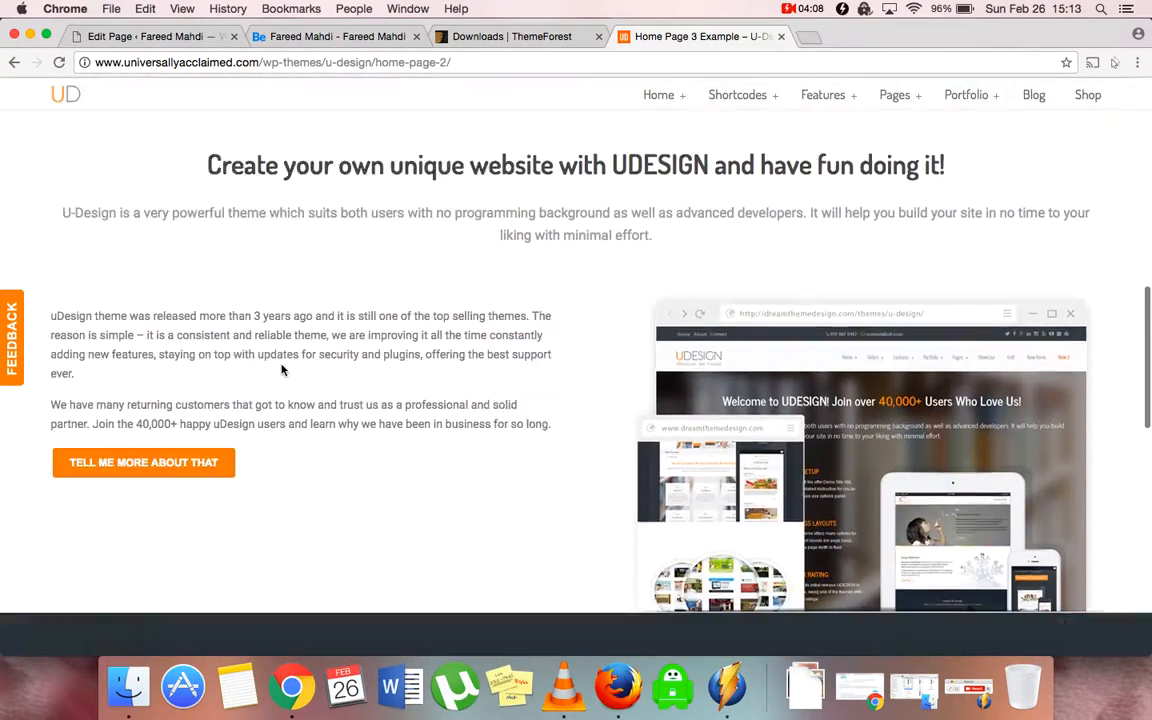
scroll(281, 370, down, 6)
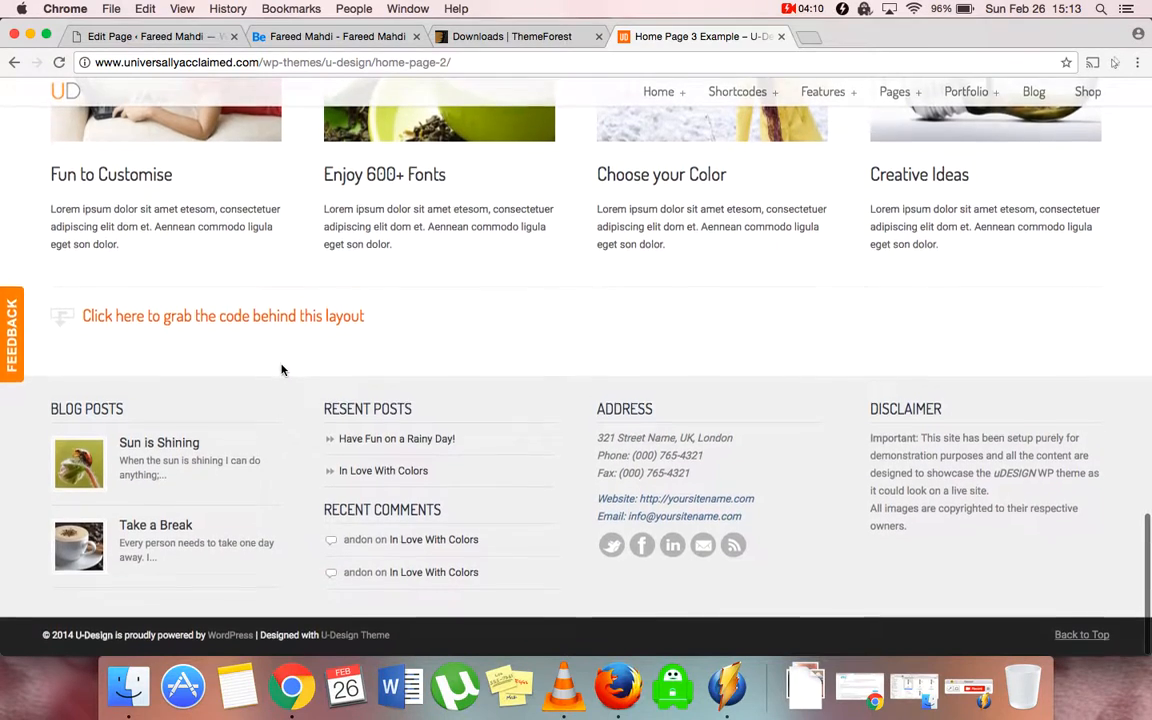
Try the Home Page 5 Example layout, then go back from its error page
mouse_move(662, 96)
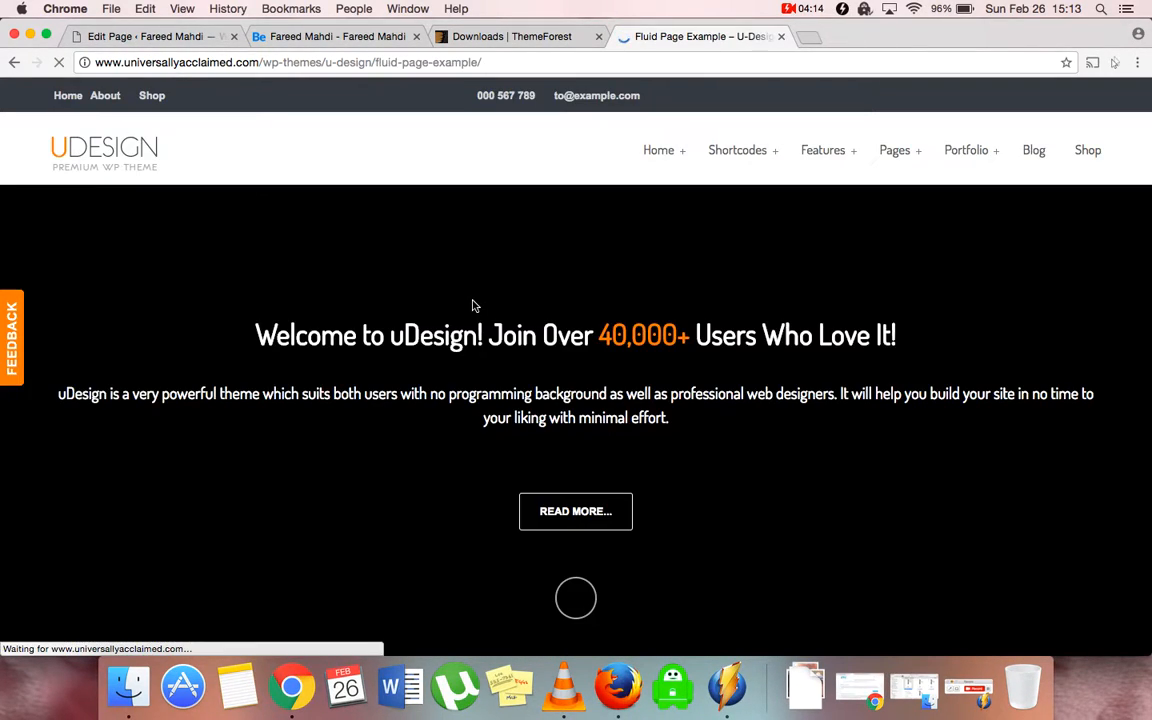
scroll(474, 306, down, 5)
scroll(474, 306, down, 10)
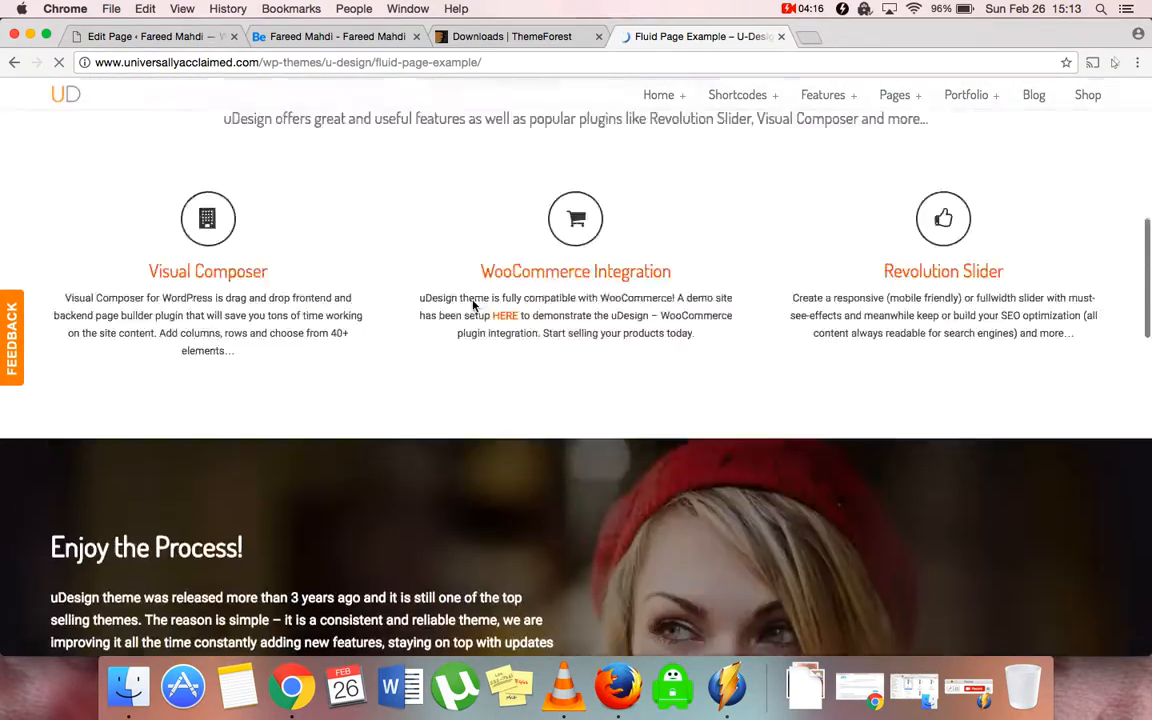
scroll(474, 306, down, 5)
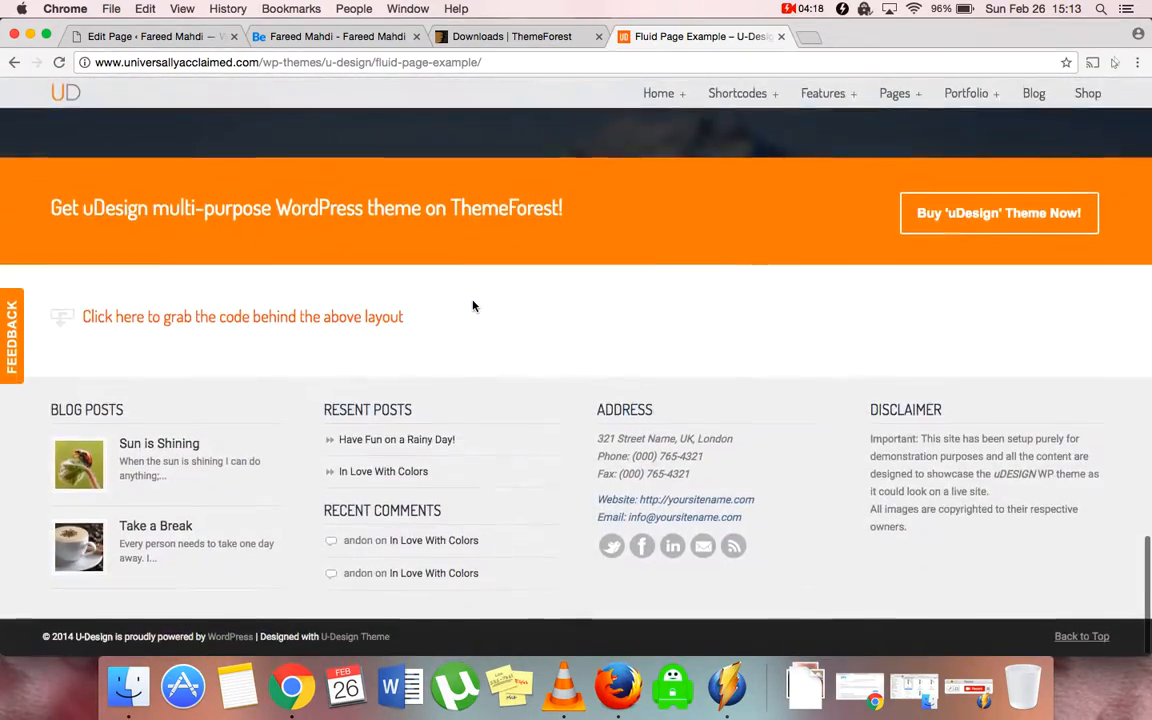
scroll(471, 303, up, 20)
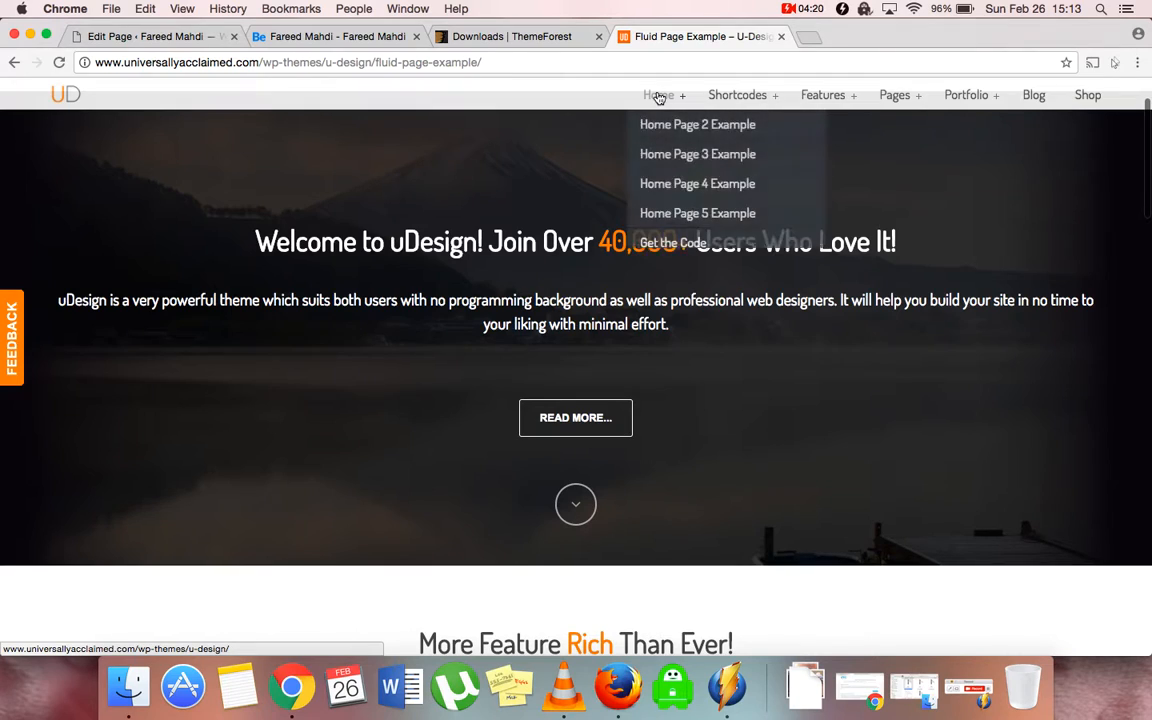
click(694, 215)
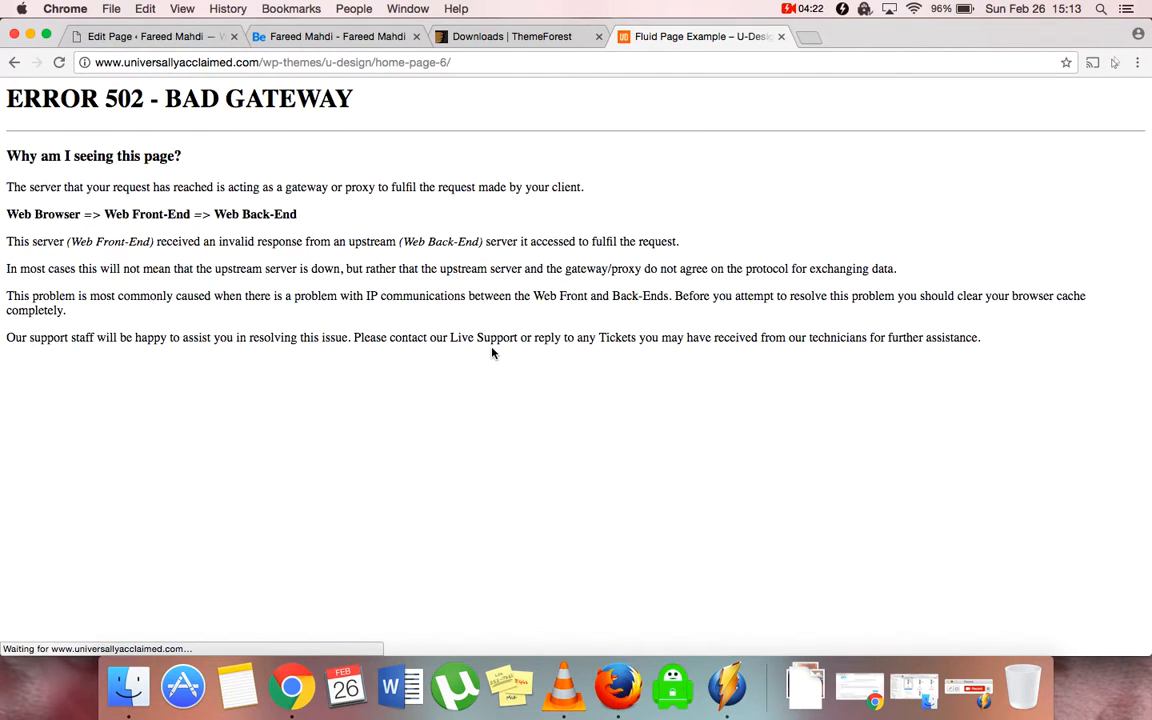
click(14, 62)
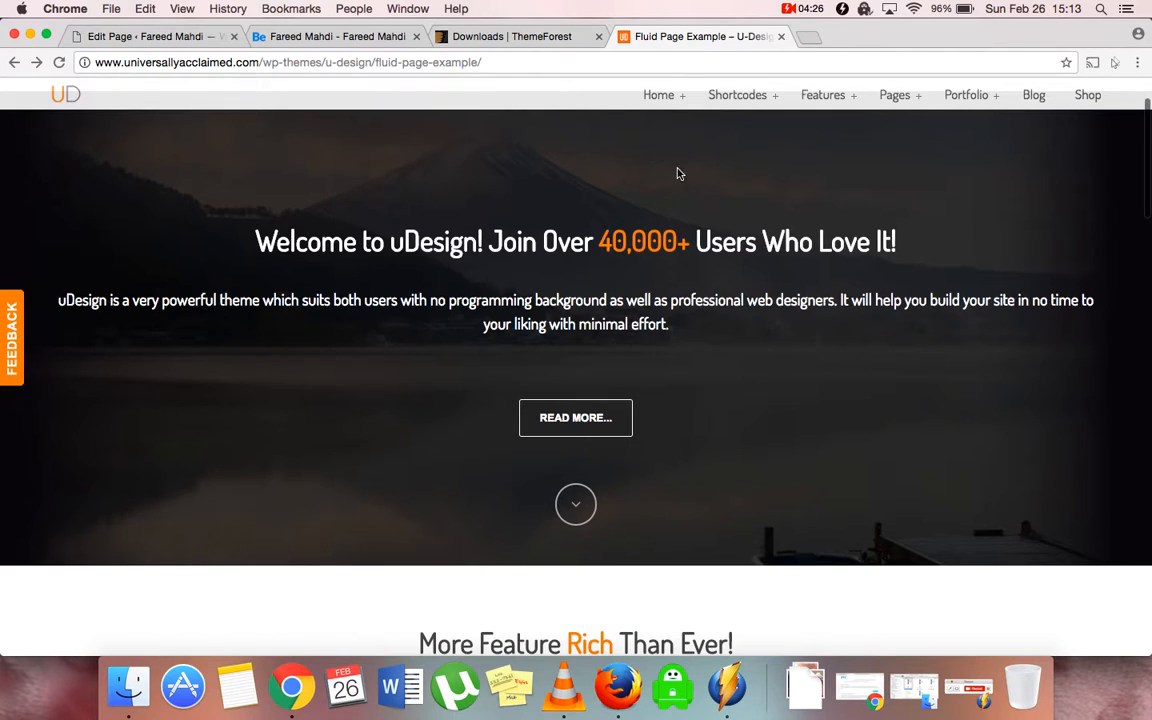
mouse_move(669, 100)
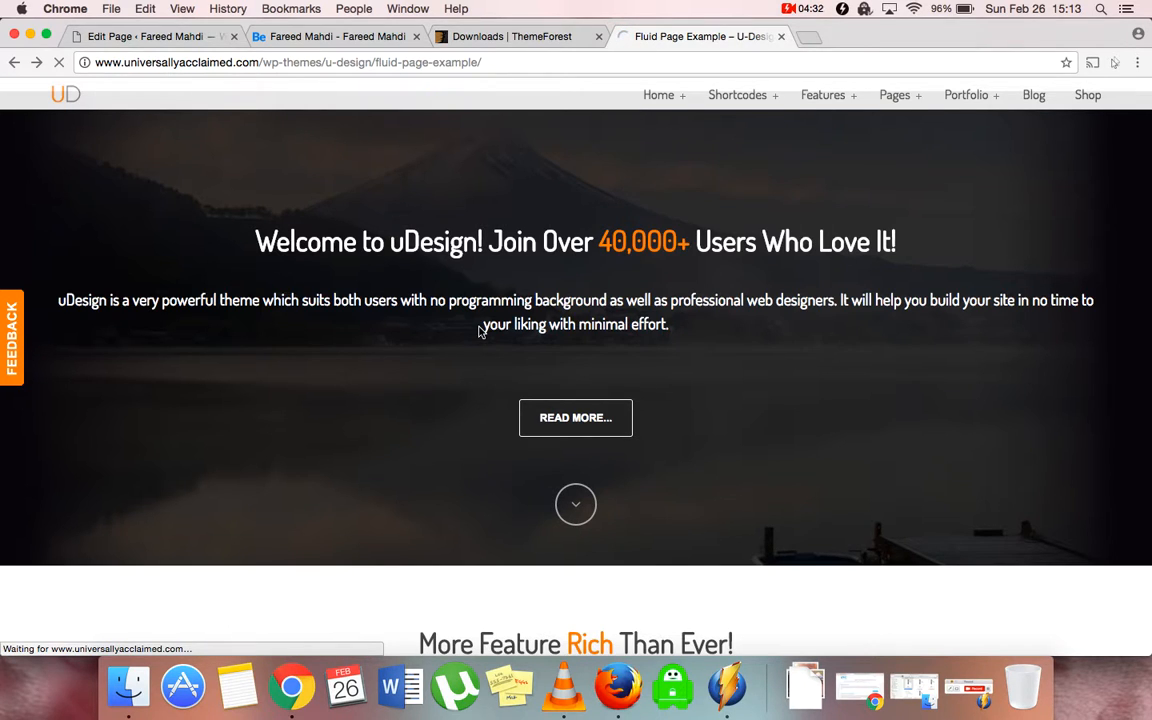
Reveal the Home Page 1 Example code on the U-Design demo site and select all of it for copying
scroll(155, 478, down, 10)
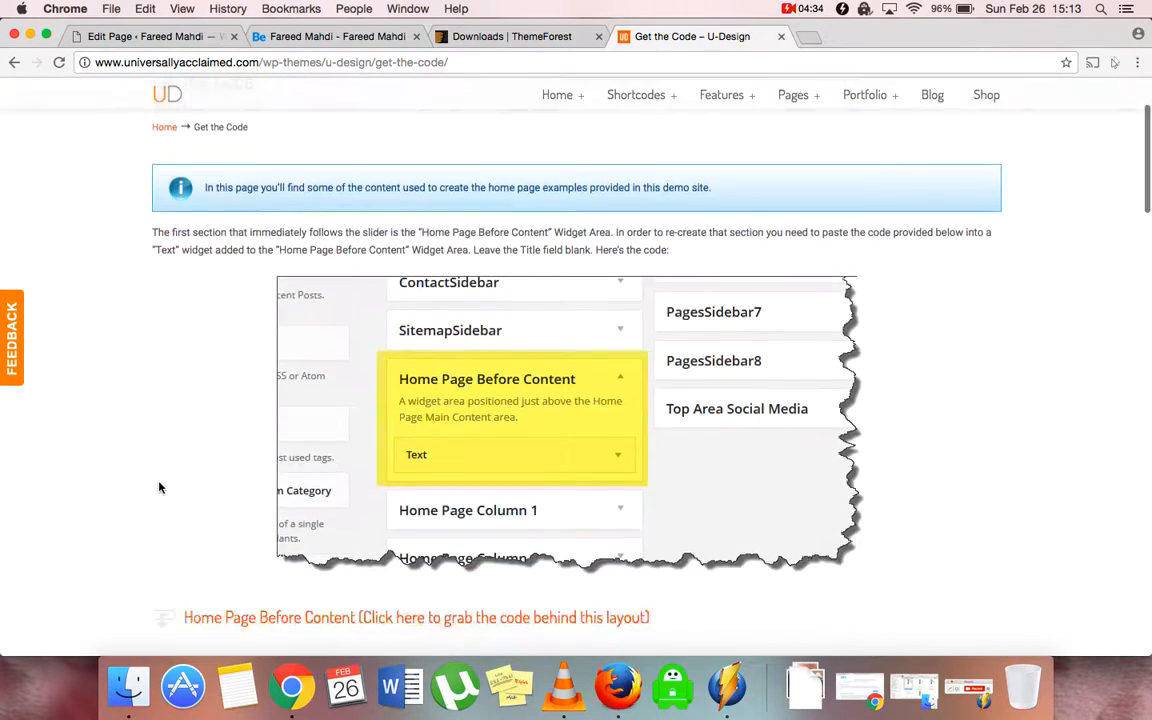
scroll(158, 487, down, 15)
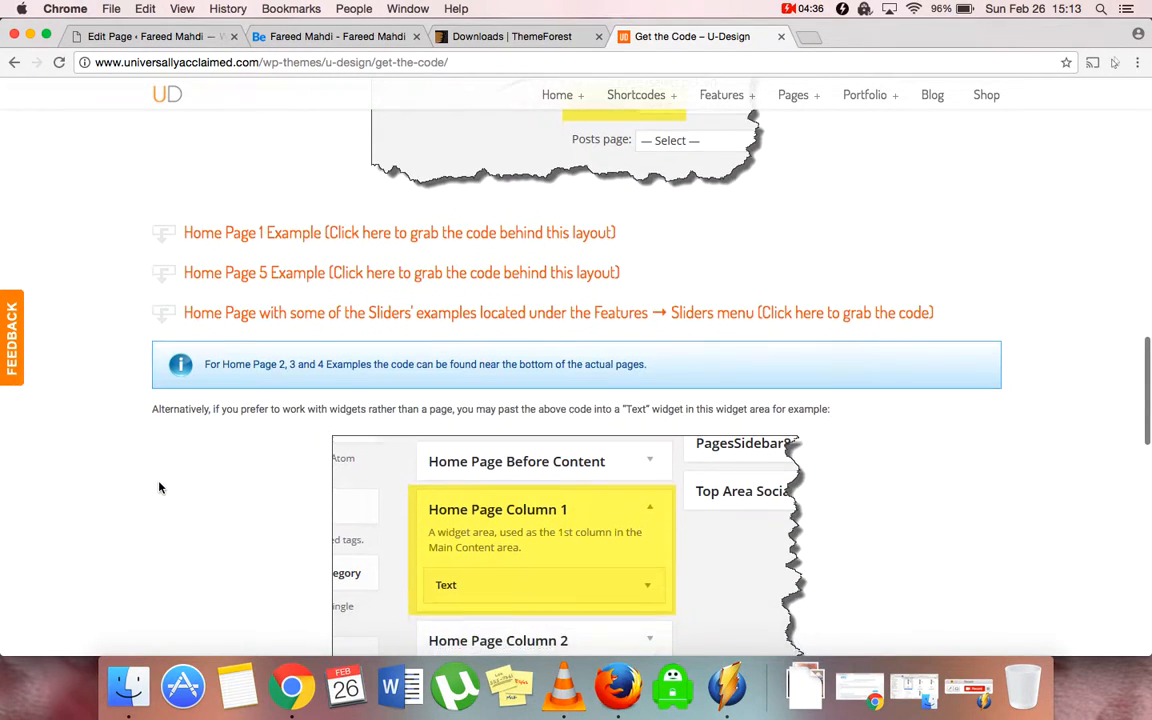
click(258, 228)
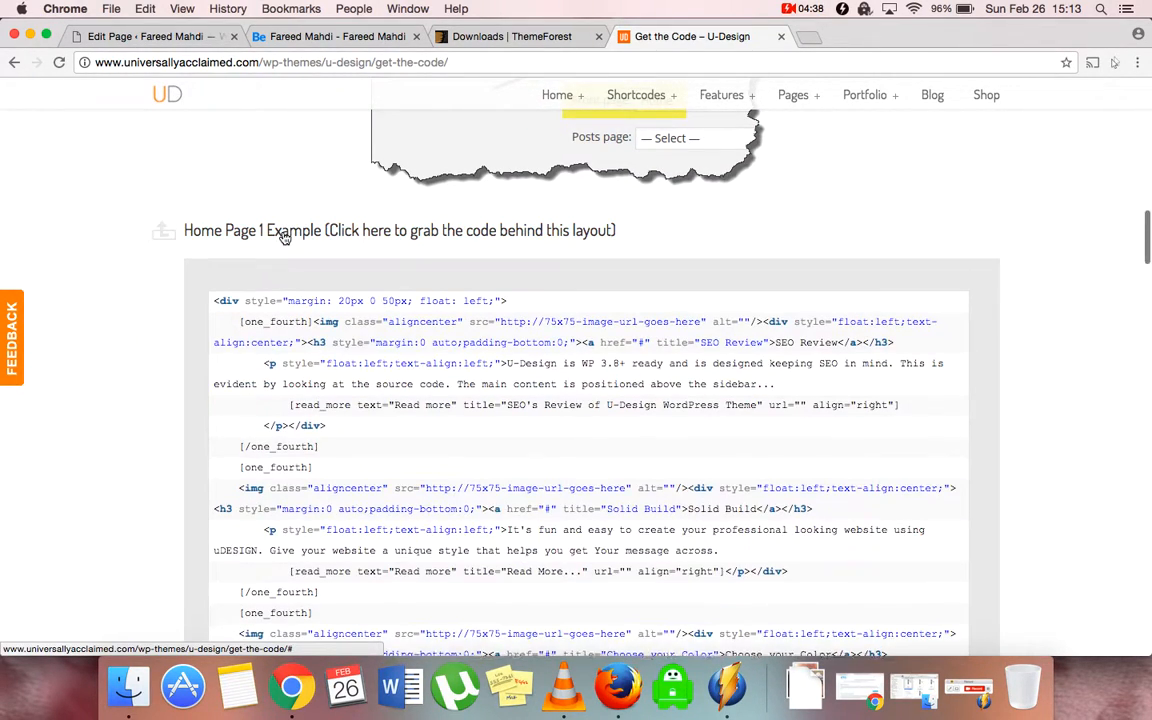
right_click(219, 305)
key(Escape)
drag(213, 303, 352, 508)
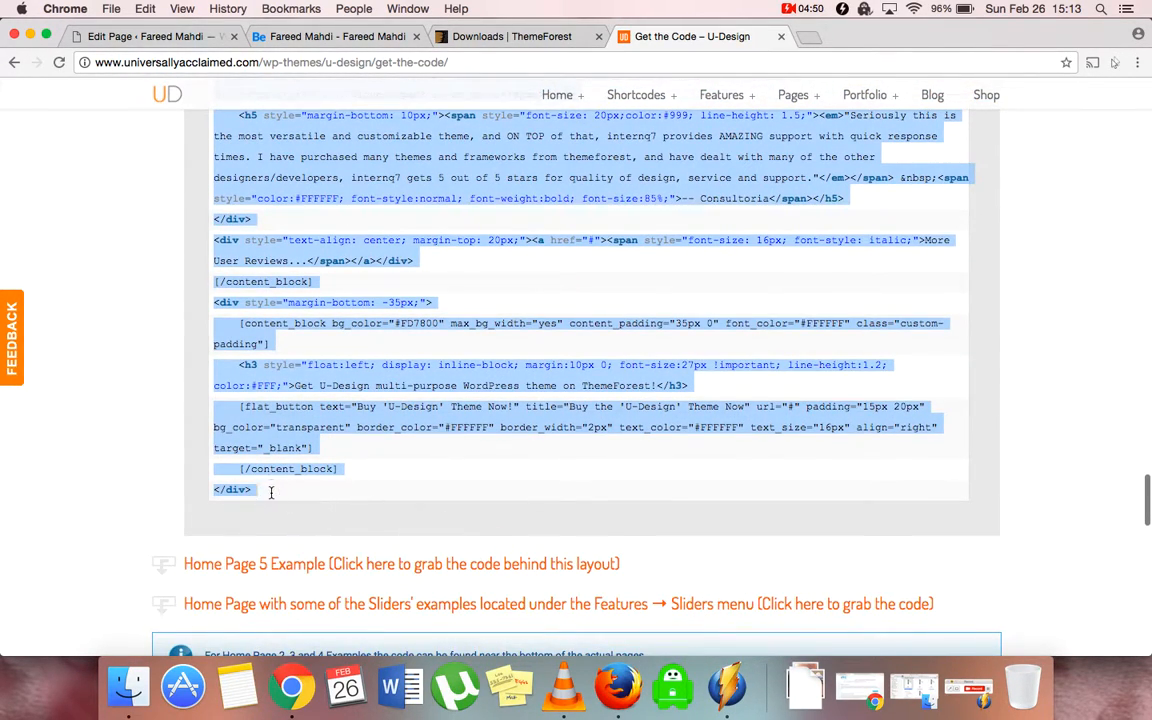
click(136, 38)
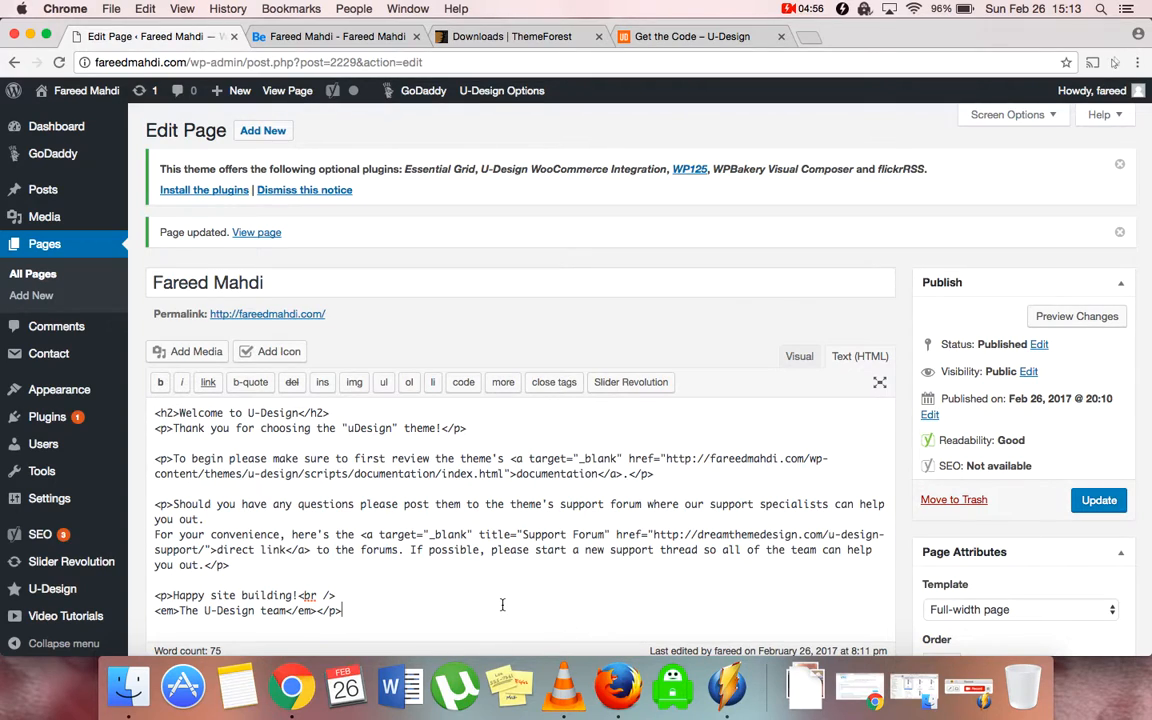
Replace the page's welcome text with the copied Home Page 1 Example code
key(super+a)
key(super+v)
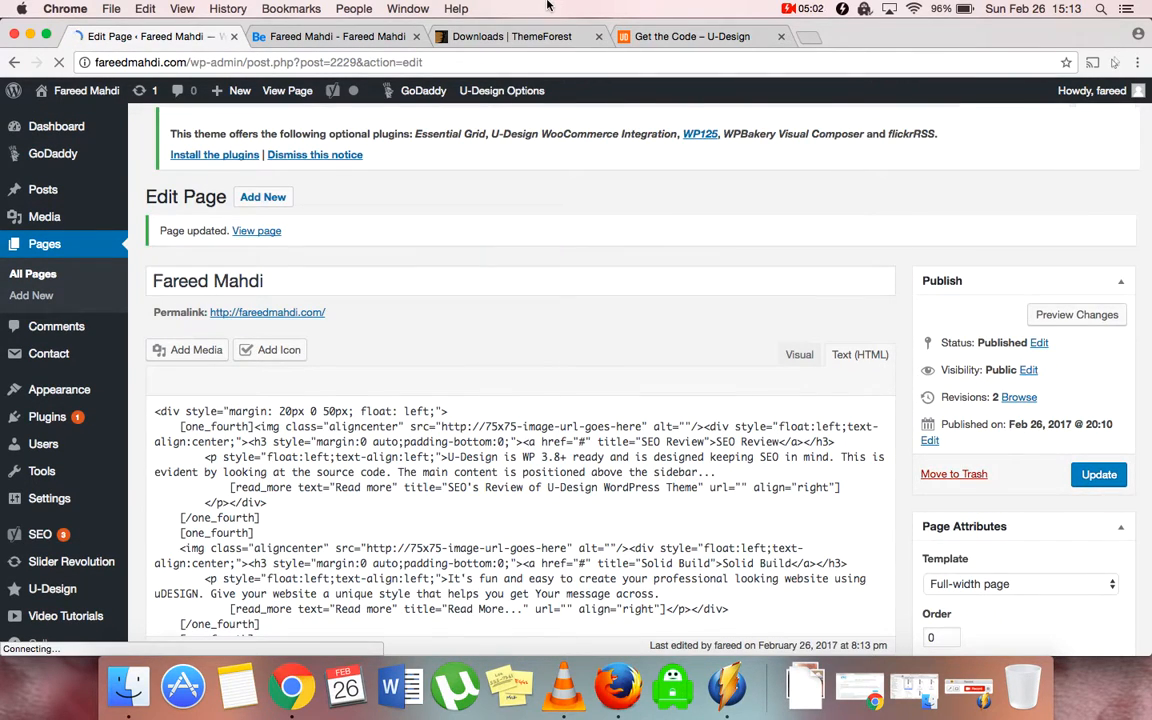
Reload the live front page and scroll through its feature columns, reviews and orange banner
click(325, 36)
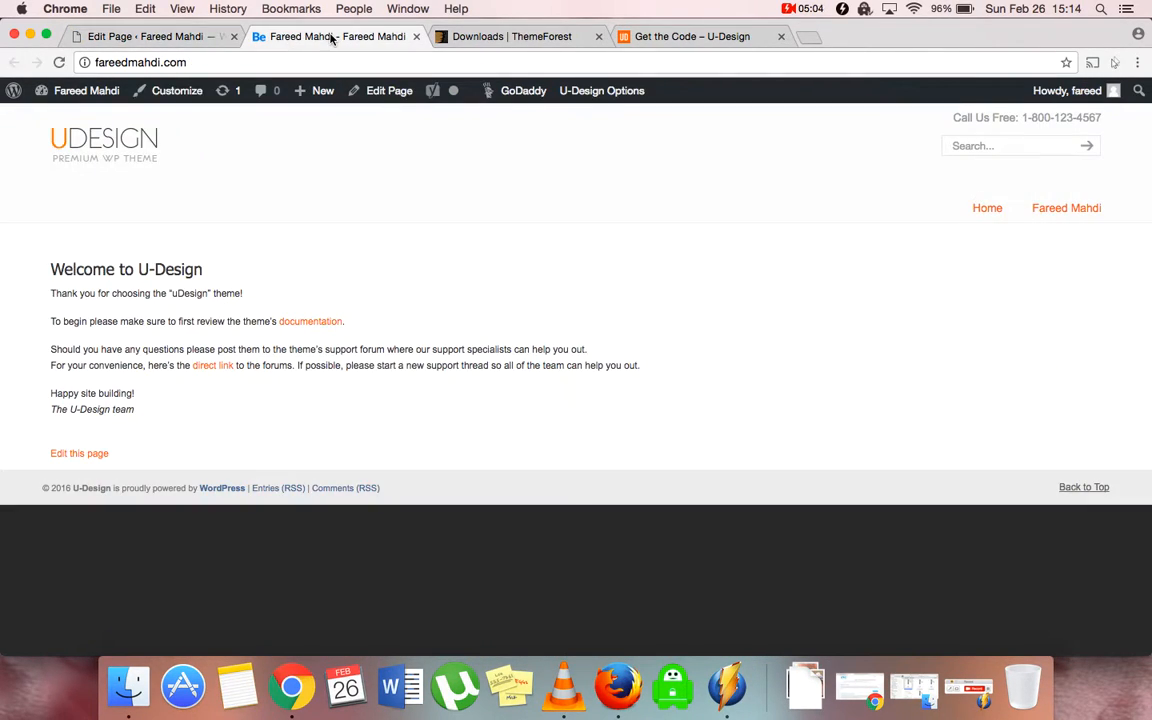
click(100, 148)
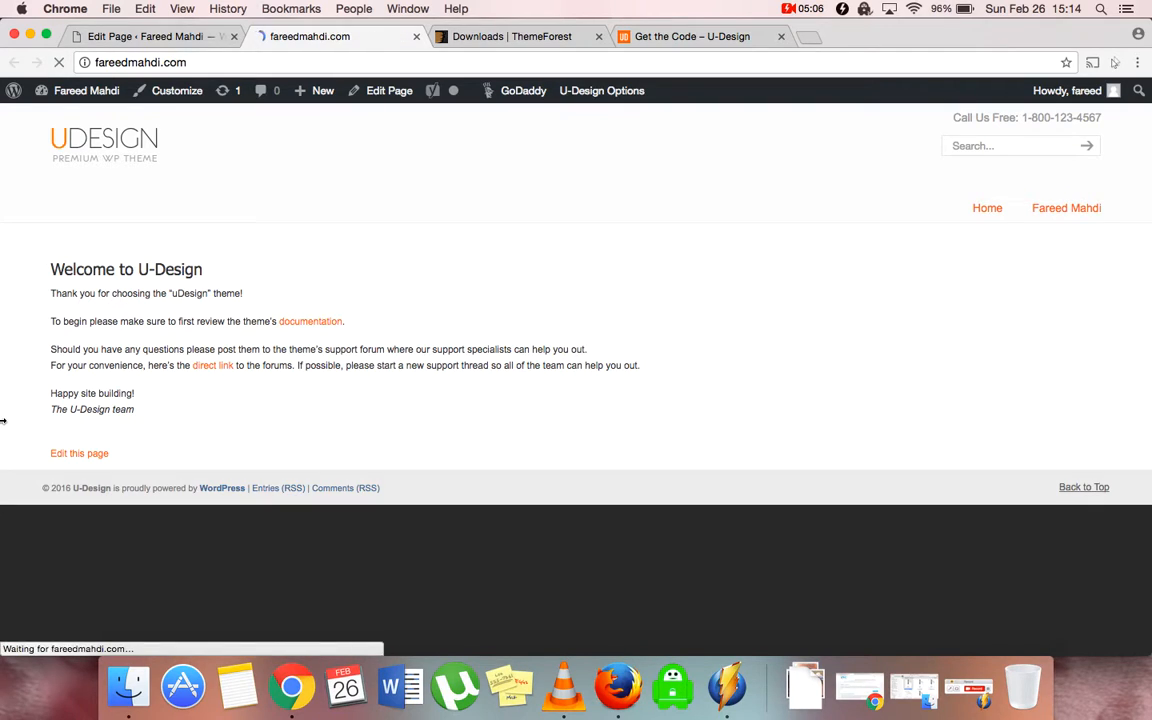
scroll(450, 532, down, 15)
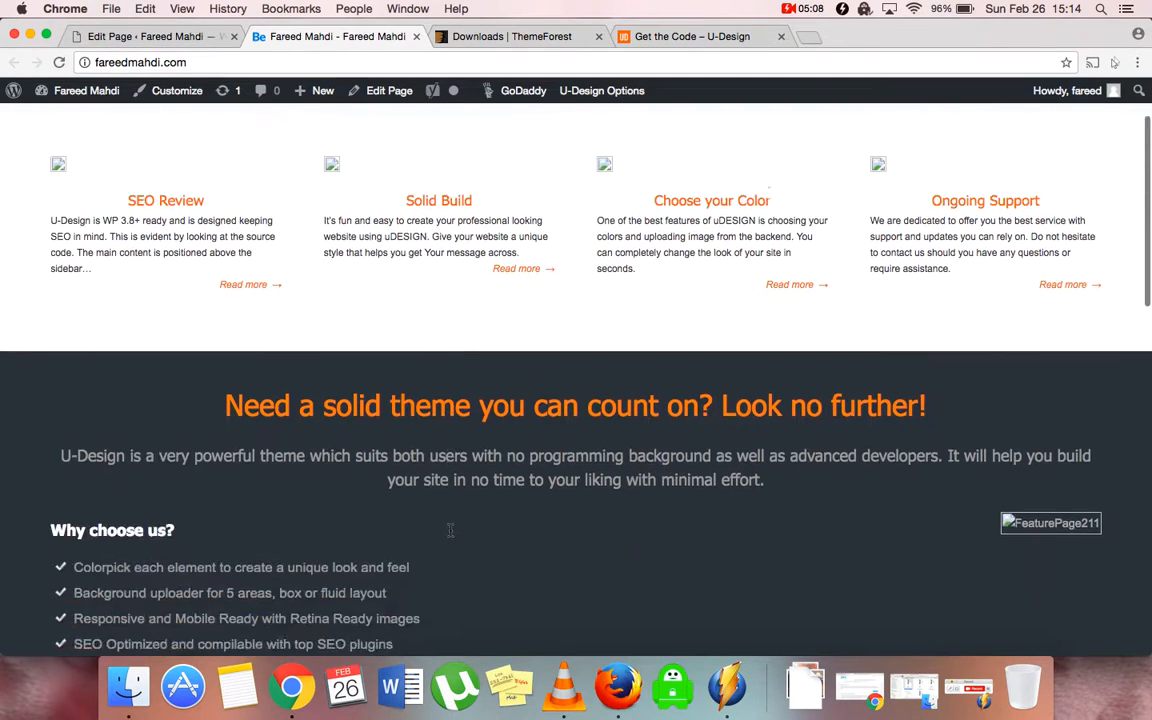
scroll(450, 536, down, 5)
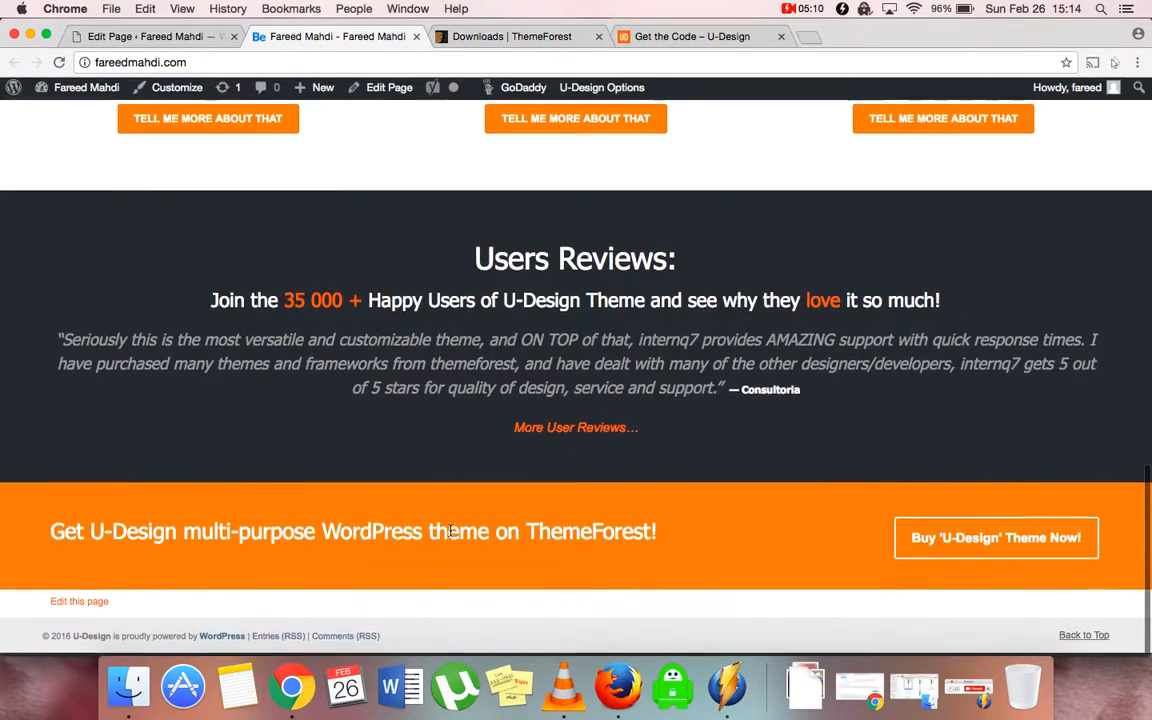
scroll(248, 502, up, 7)
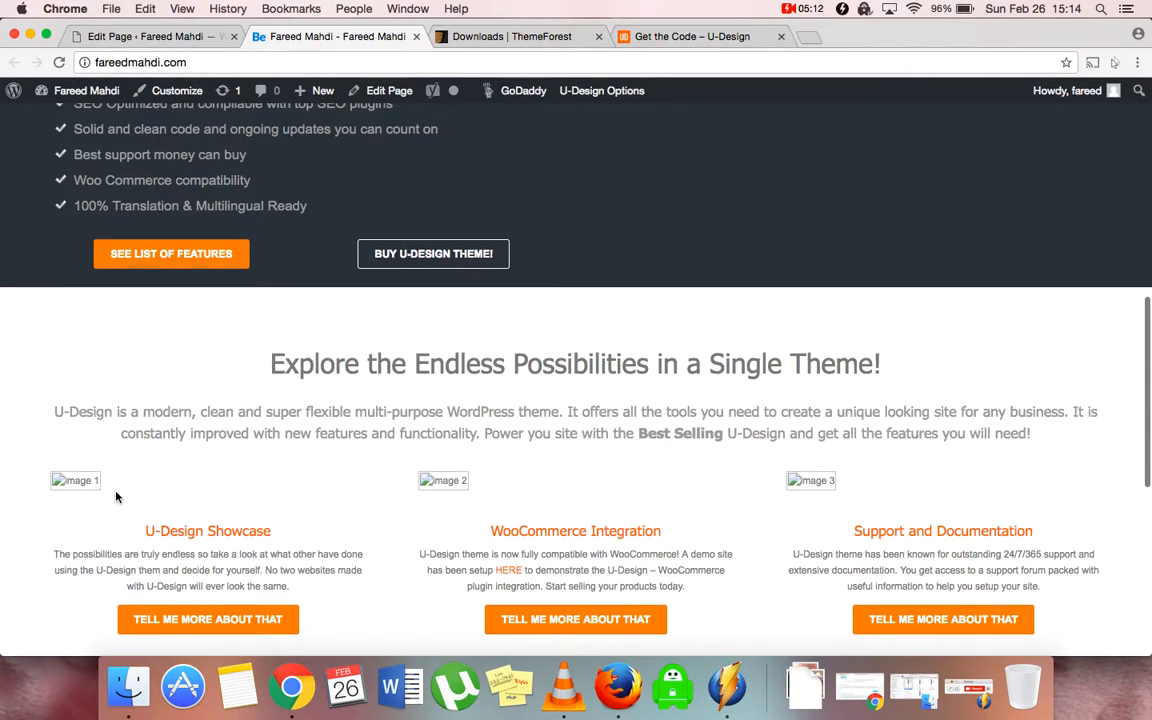
scroll(348, 502, up, 10)
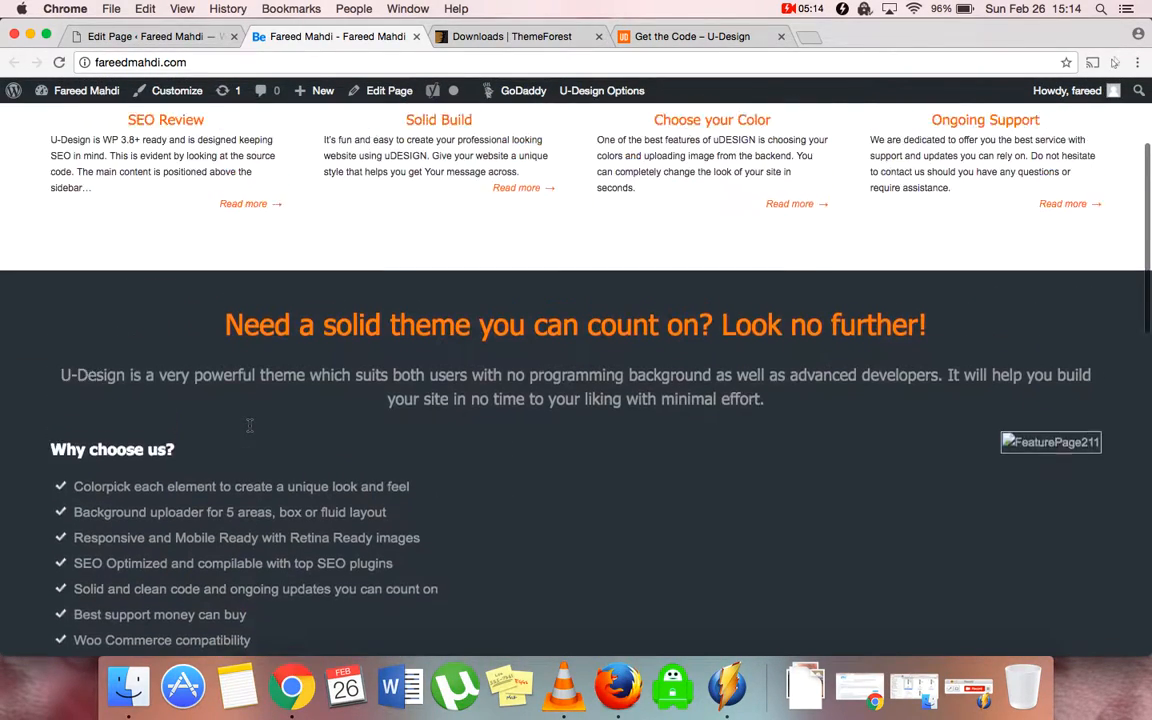
scroll(250, 430, down, 1)
scroll(250, 430, up, 2)
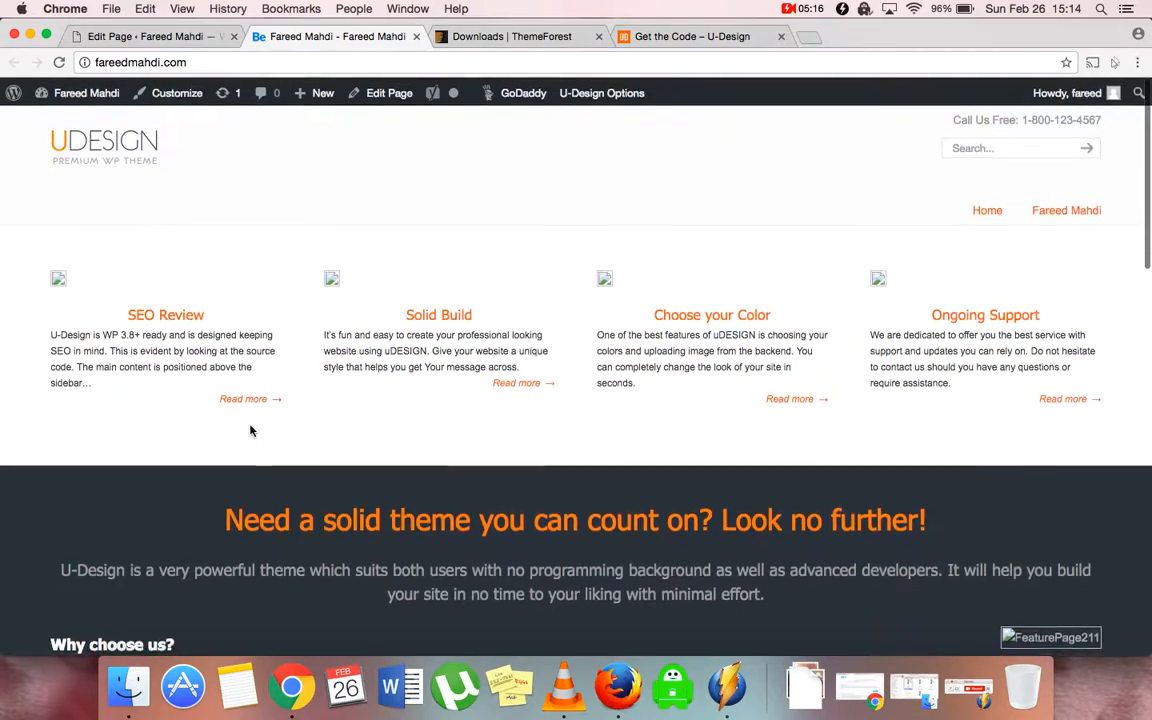
scroll(250, 430, down, 20)
scroll(250, 430, up, 10)
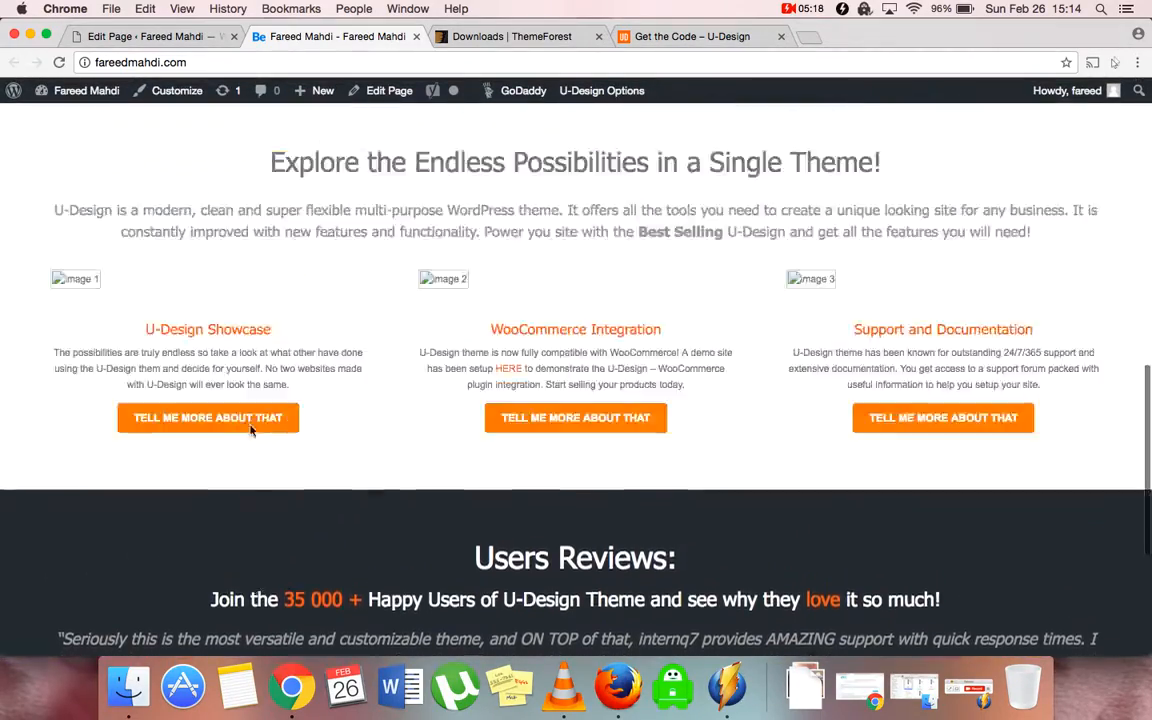
click(675, 36)
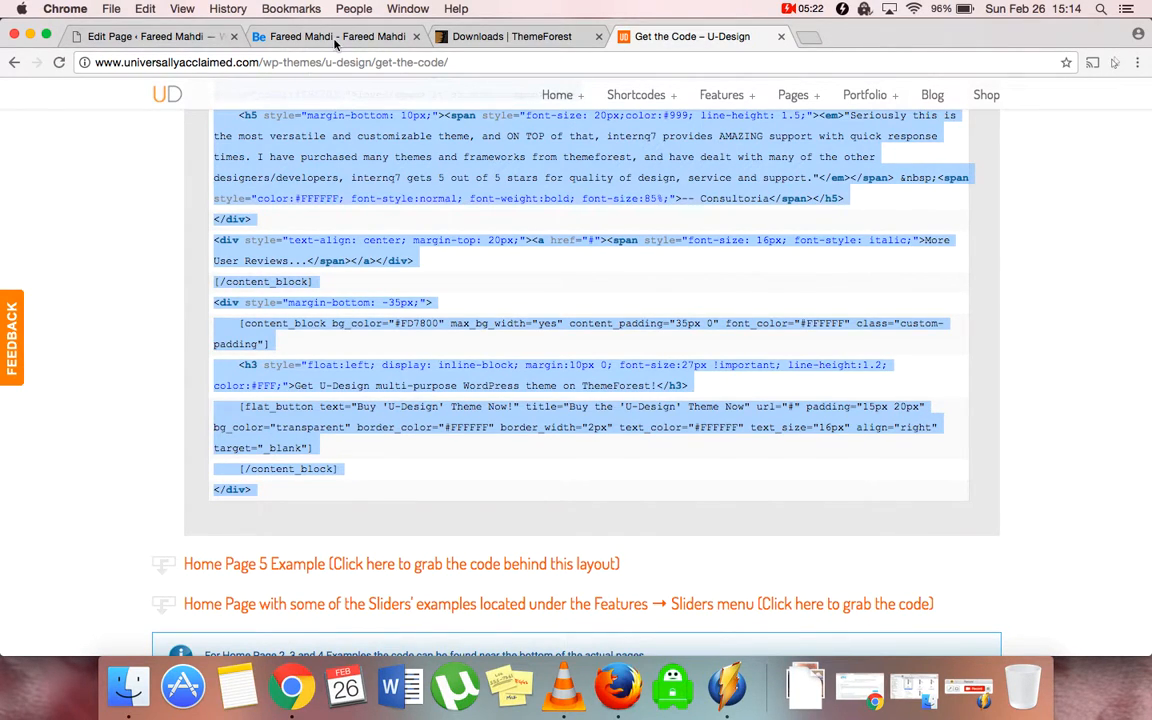
click(290, 38)
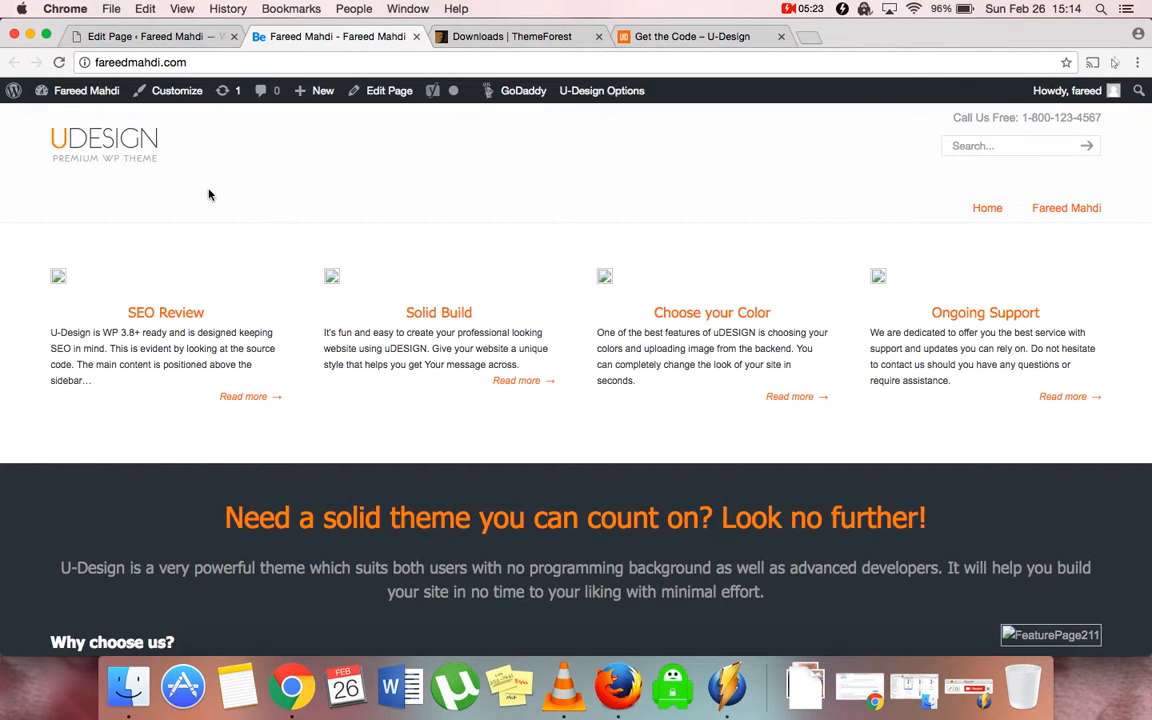
click(155, 38)
Open U-Design Settings, collapse Help and expand General Options
mouse_move(62, 540)
mouse_move(68, 598)
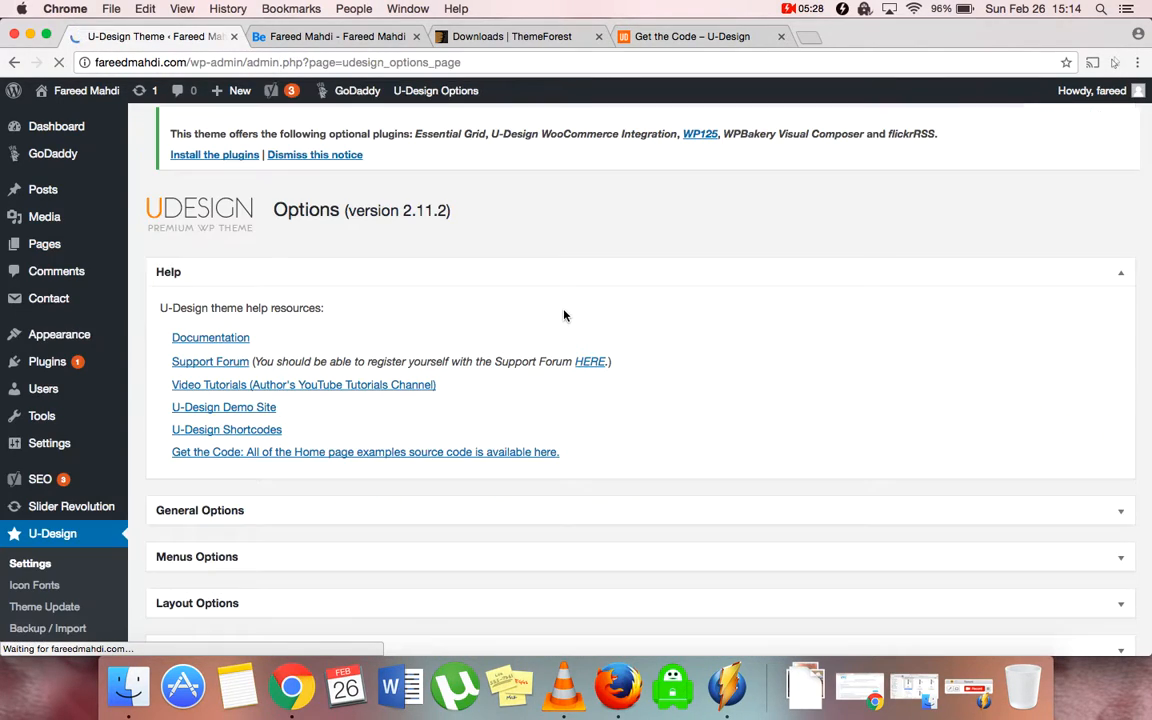
click(290, 272)
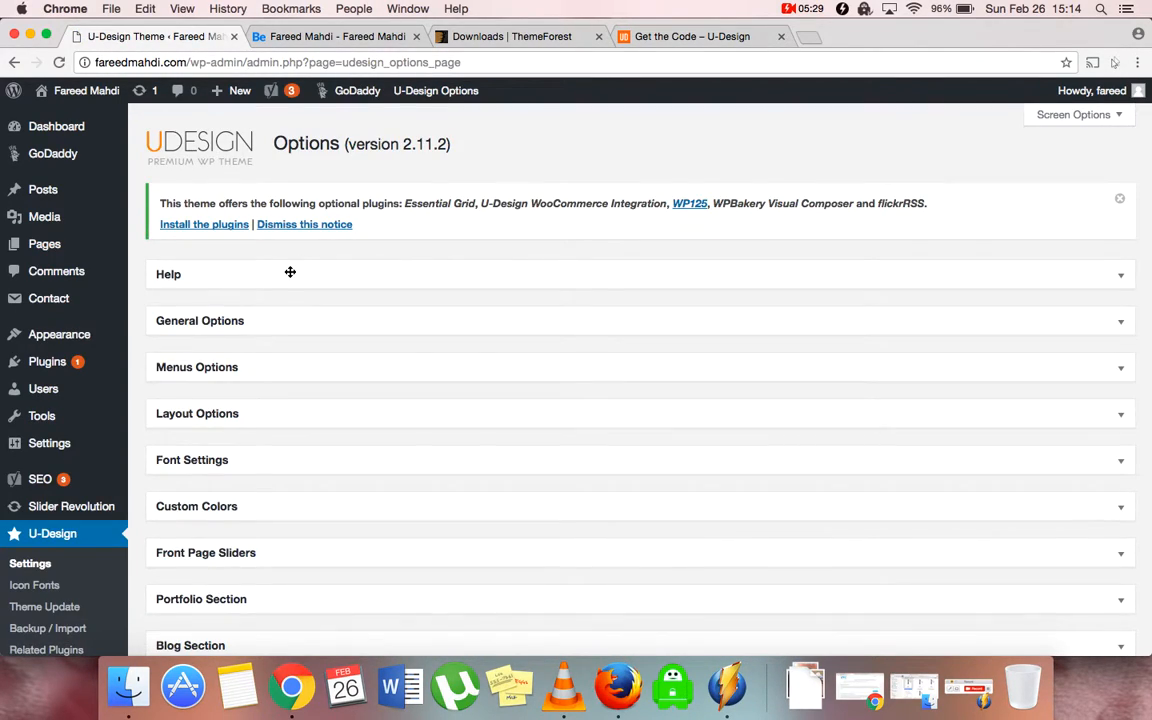
click(264, 322)
scroll(301, 452, down, 3)
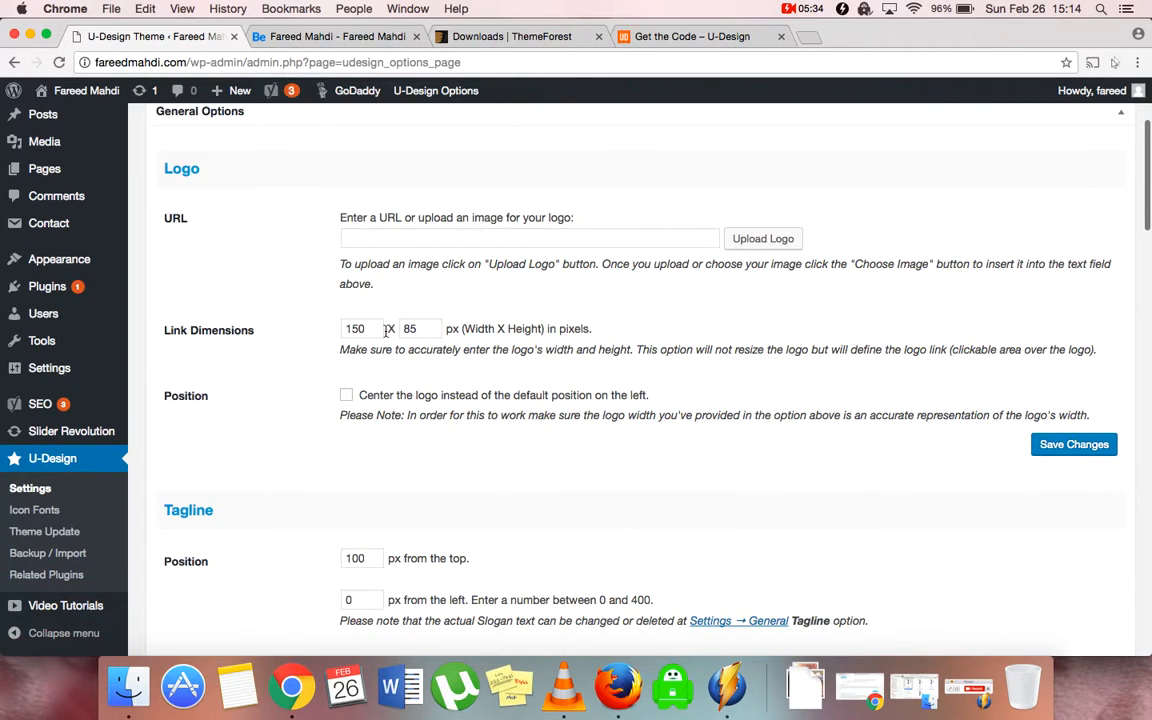
scroll(300, 430, down, 5)
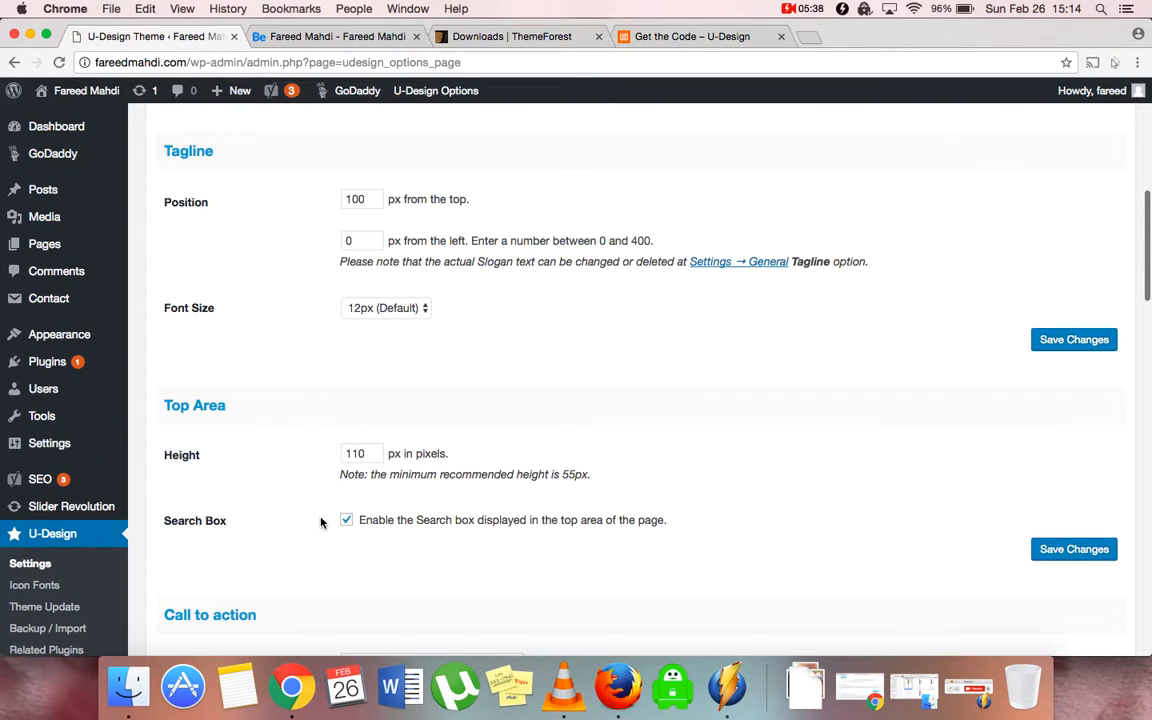
scroll(321, 521, down, 1)
Compare the logo, tagline and top area options with the live front page, then collapse General Options
click(316, 37)
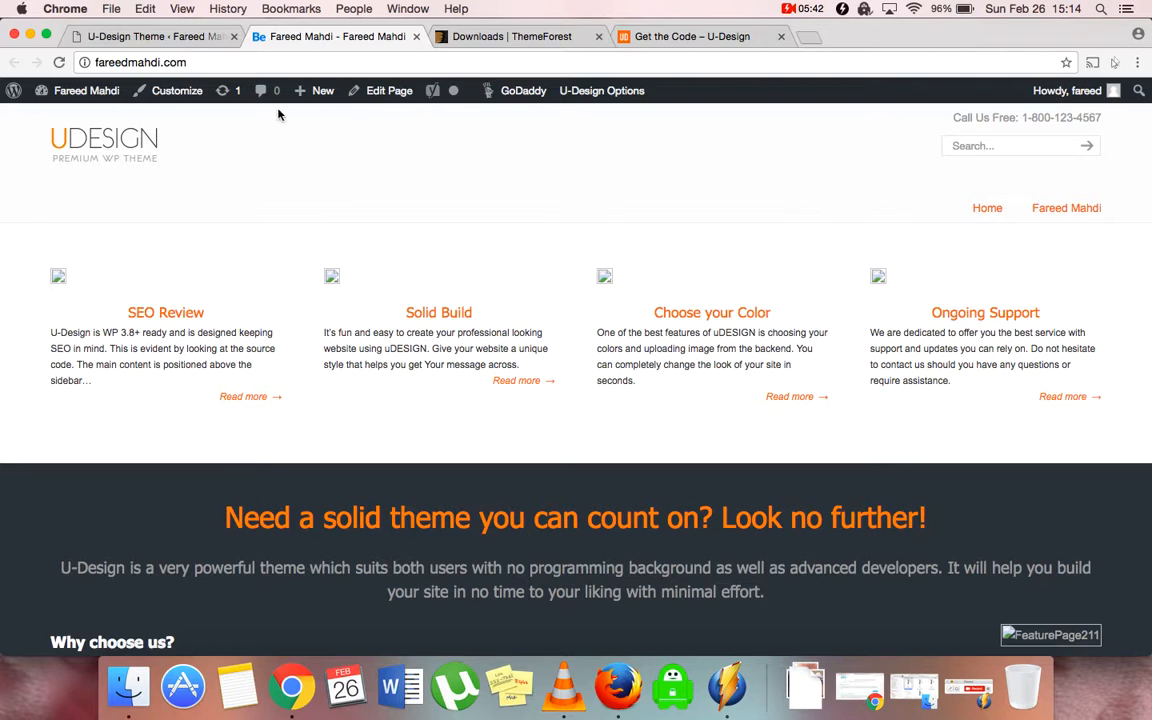
click(181, 37)
scroll(257, 543, down, 4)
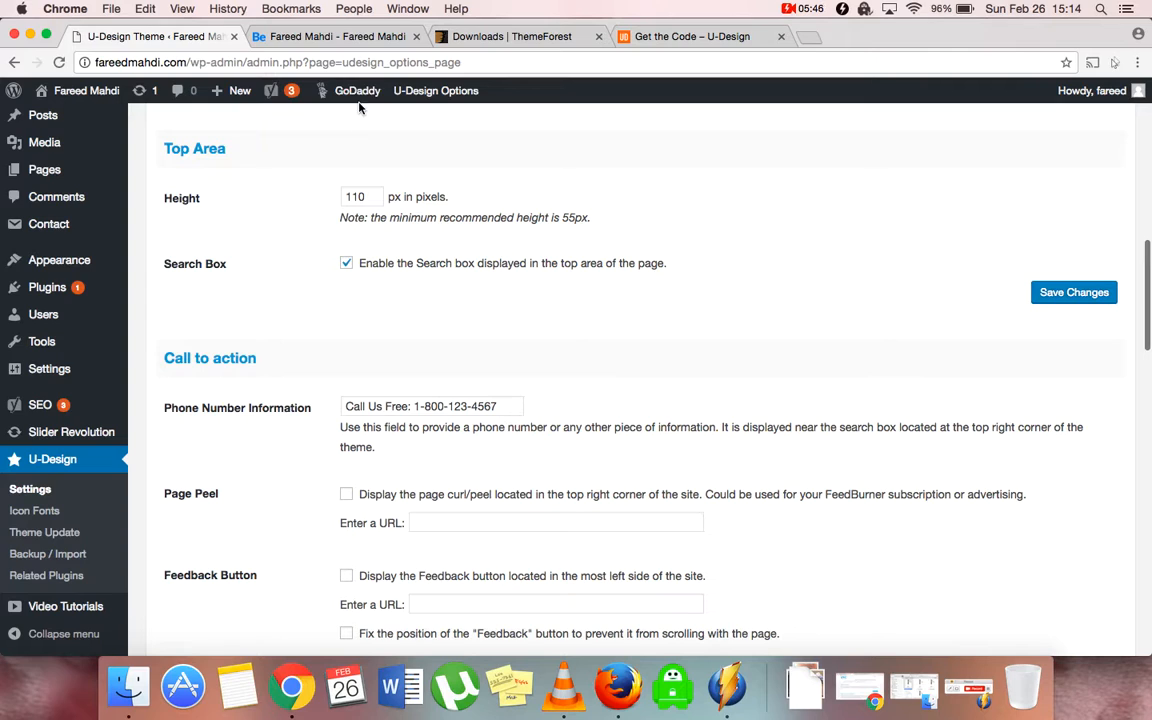
click(330, 37)
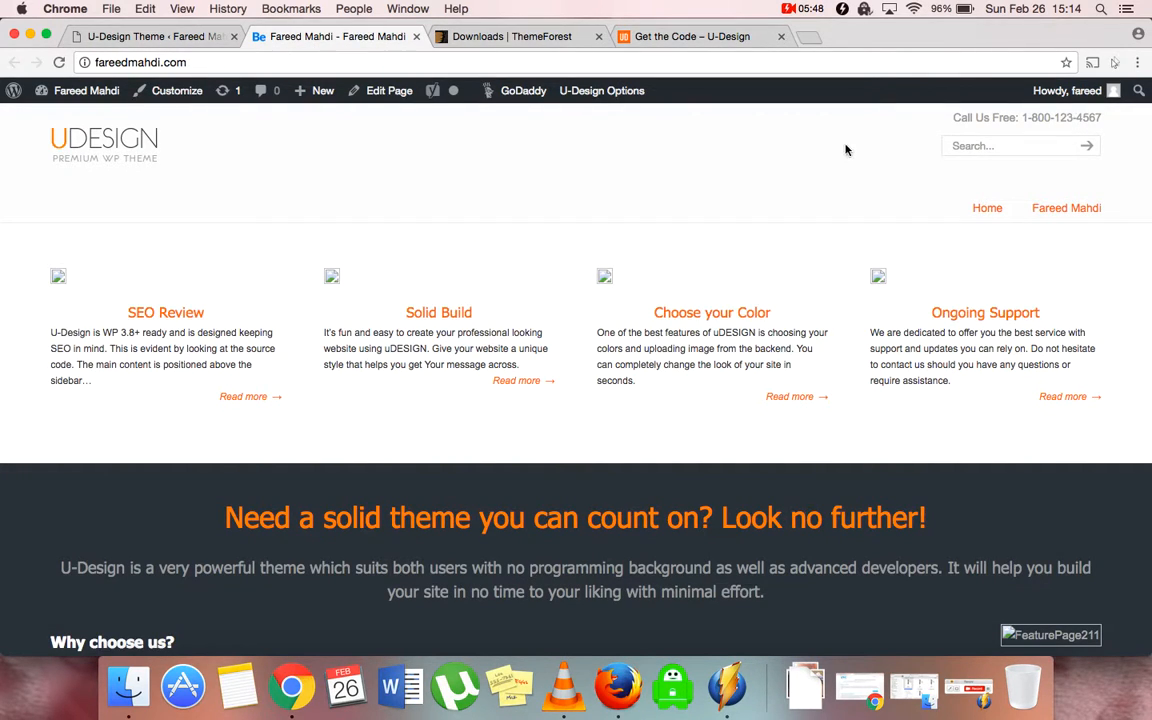
click(172, 36)
scroll(319, 482, down, 5)
scroll(355, 541, down, 8)
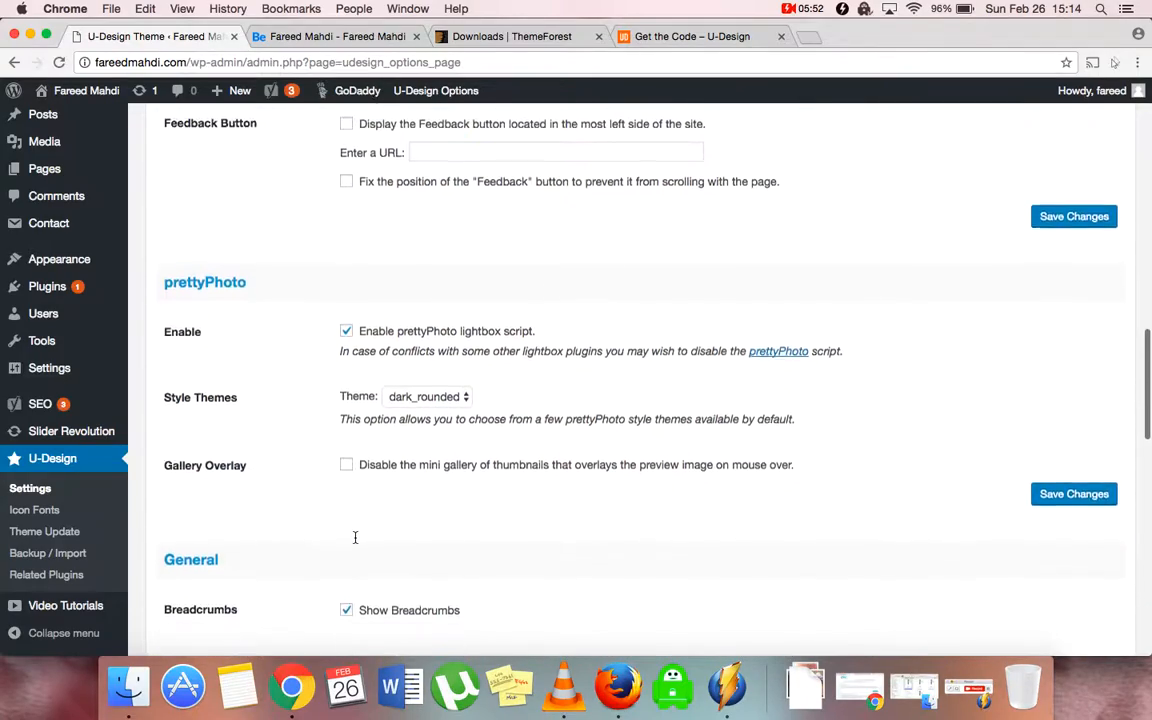
scroll(355, 540, down, 8)
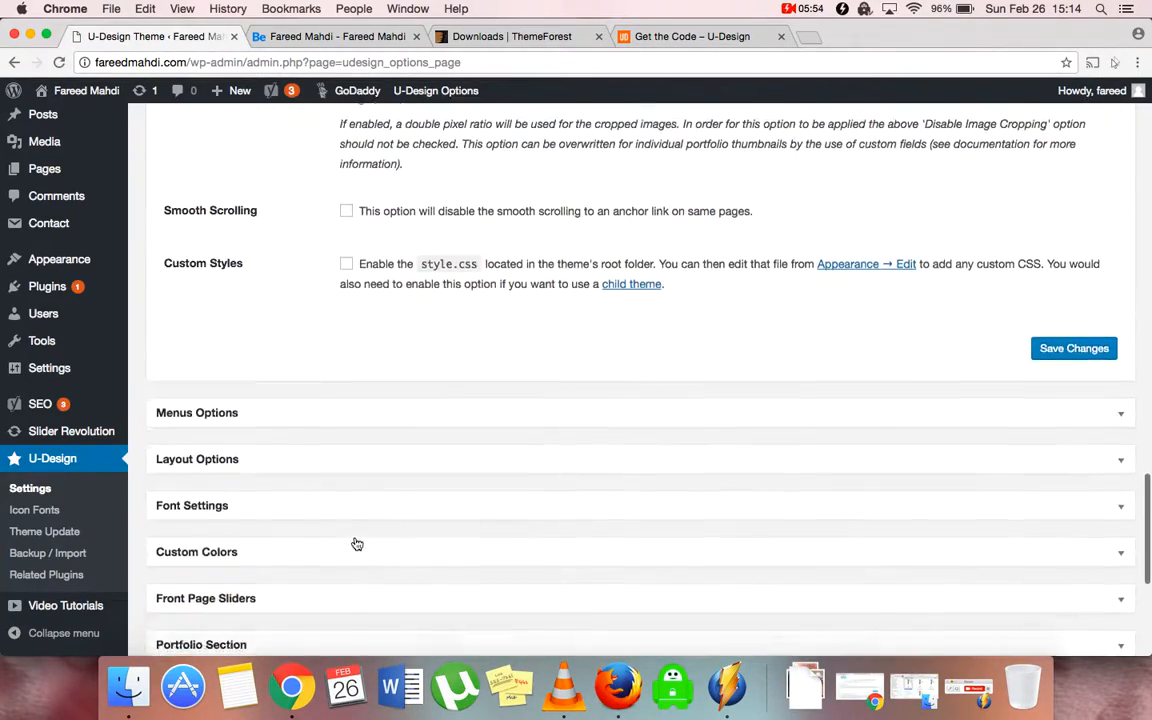
scroll(355, 540, up, 9)
scroll(355, 538, up, 15)
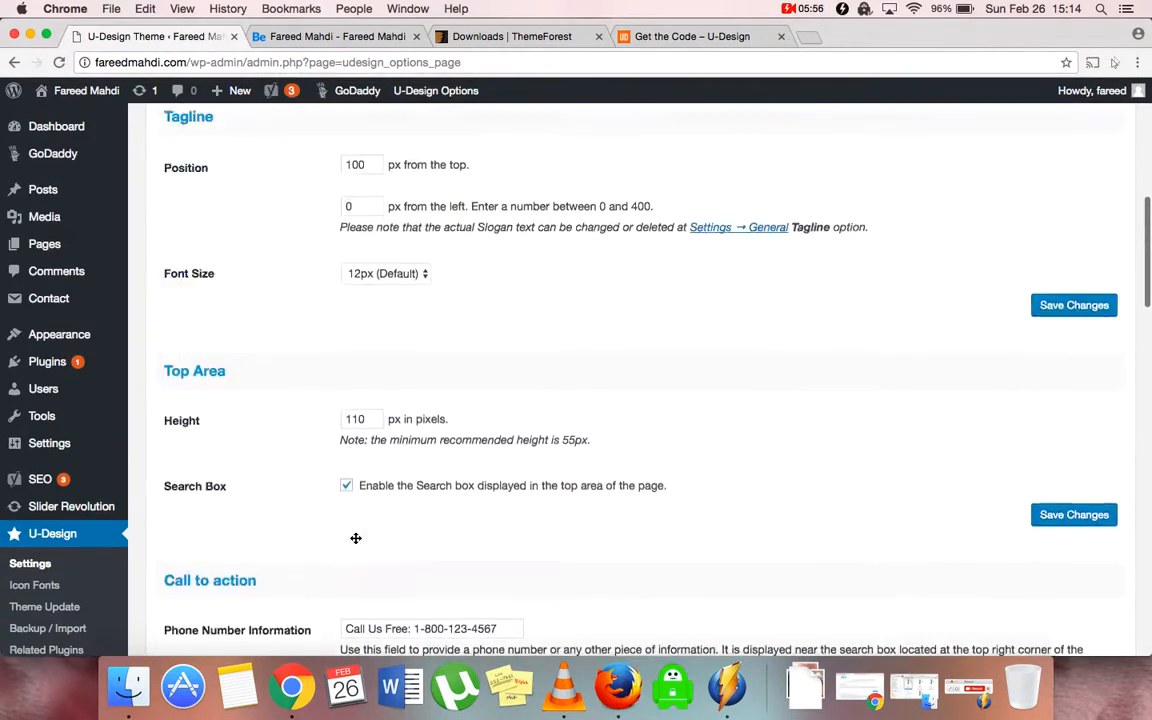
click(255, 322)
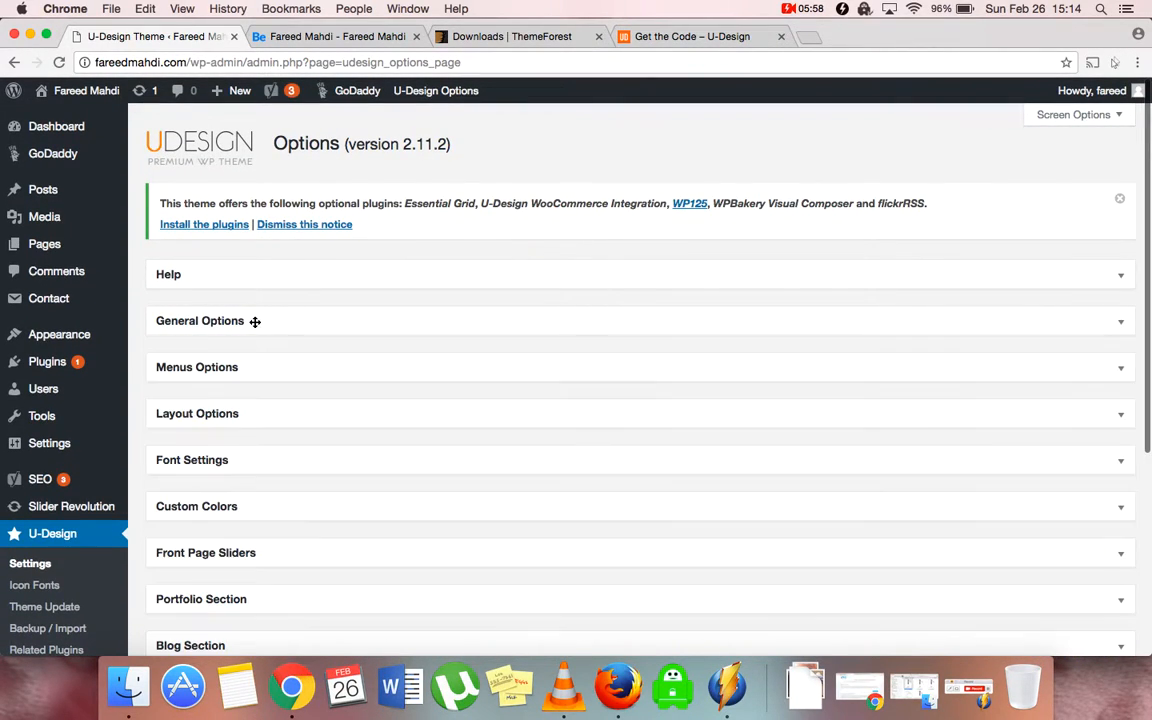
Expand Menus Options and compare it against the Fluid Page Example demo's menu
click(231, 371)
scroll(314, 364, down, 2)
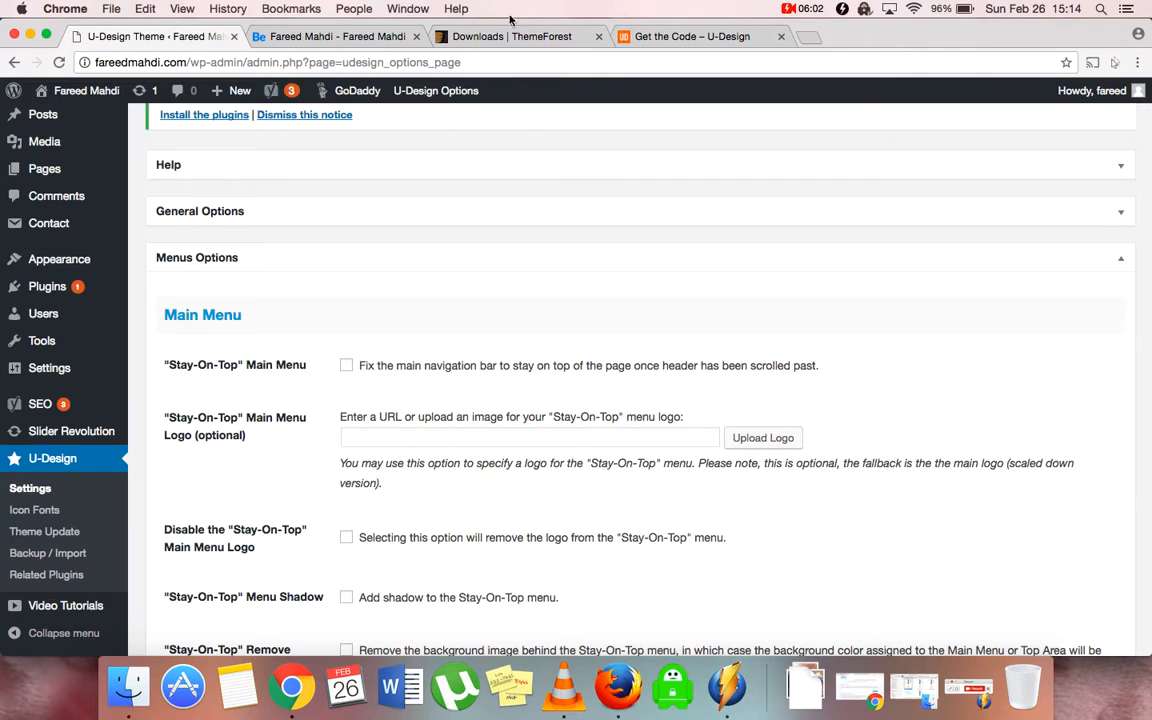
click(660, 37)
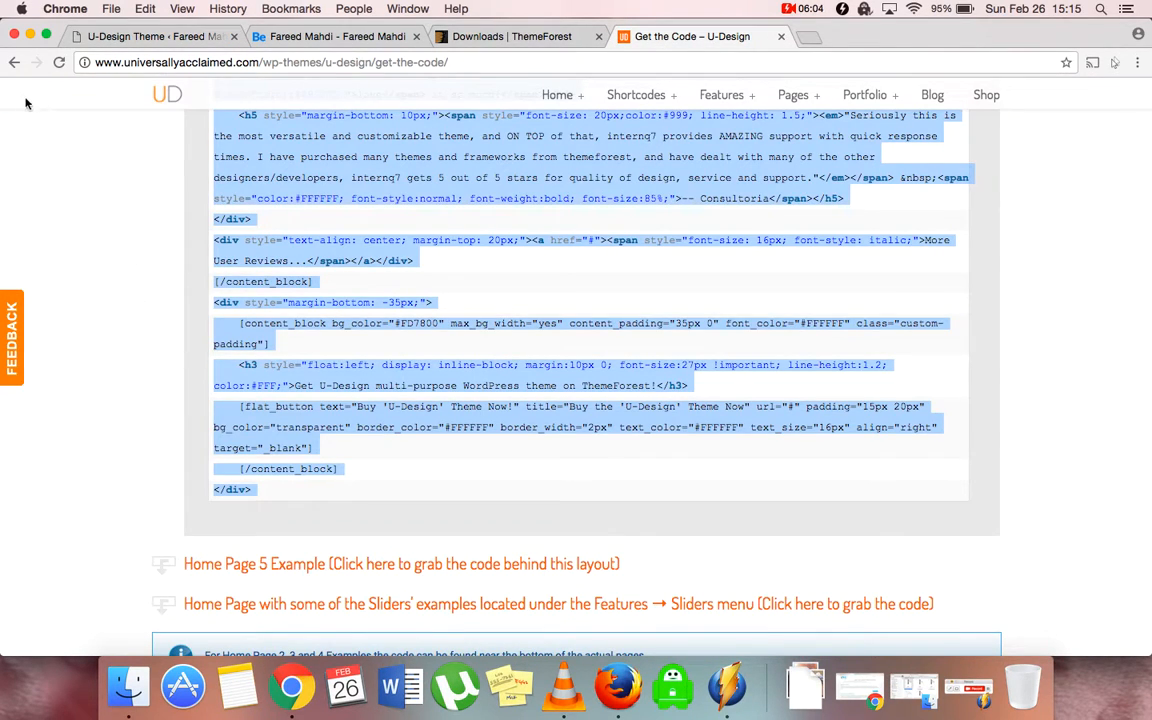
click(14, 66)
scroll(157, 320, down, 5)
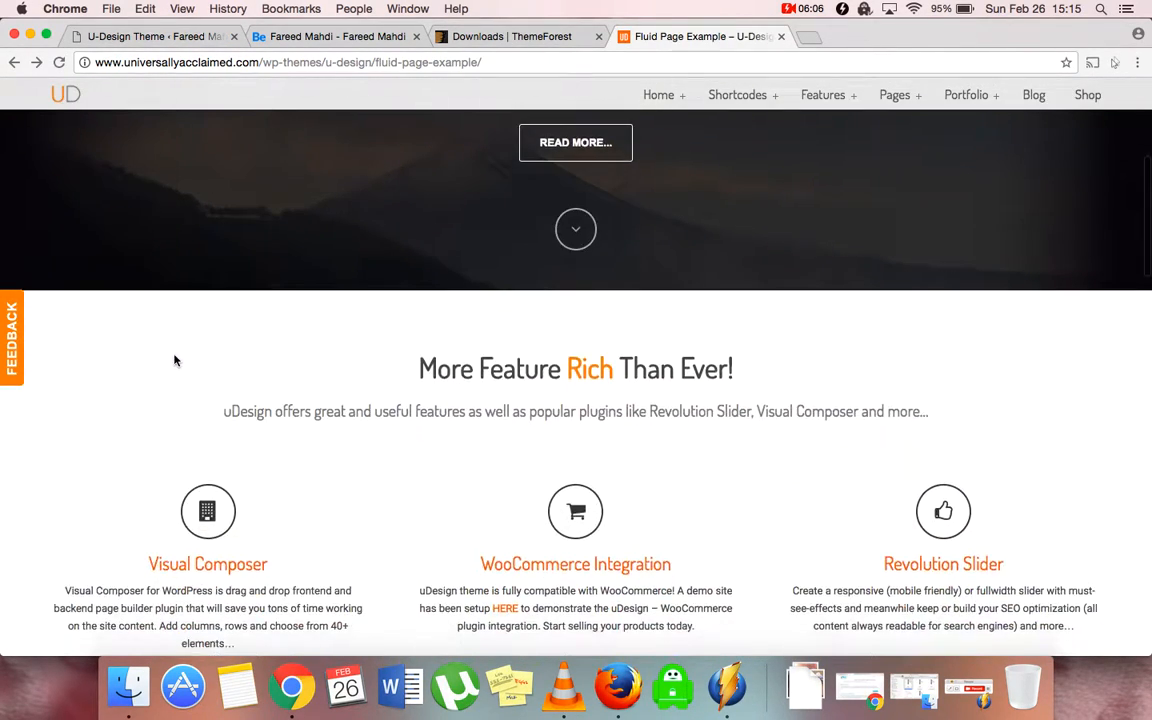
scroll(393, 374, down, 7)
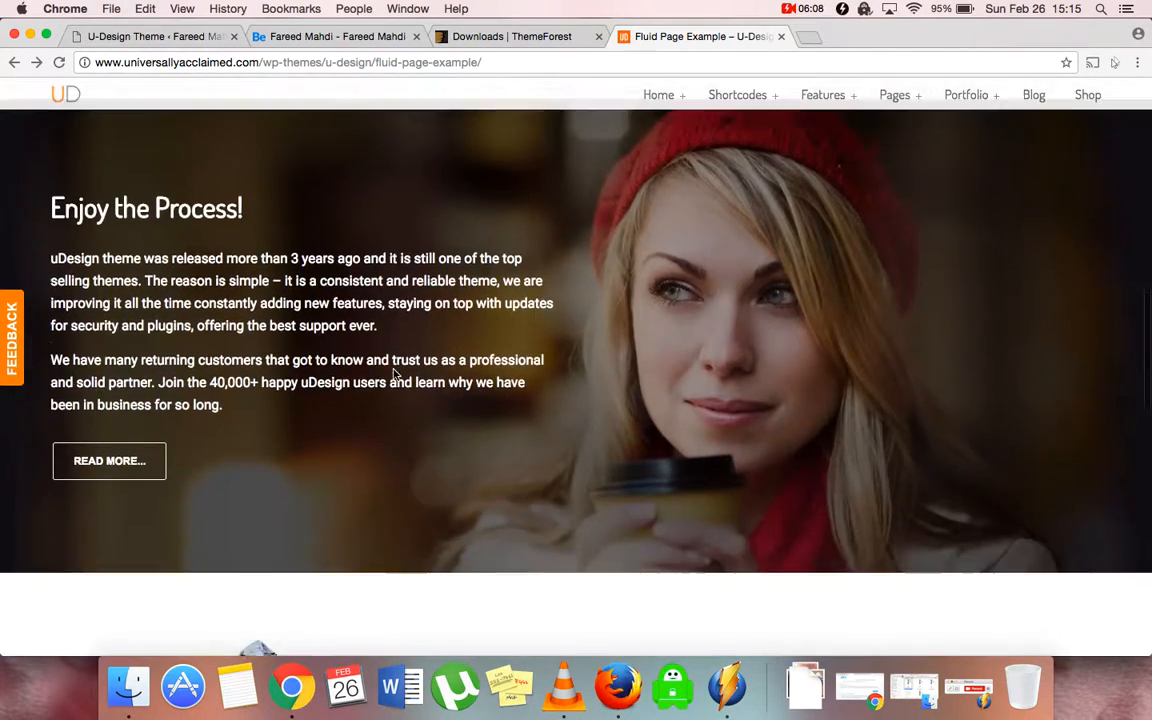
scroll(393, 374, up, 6)
click(170, 37)
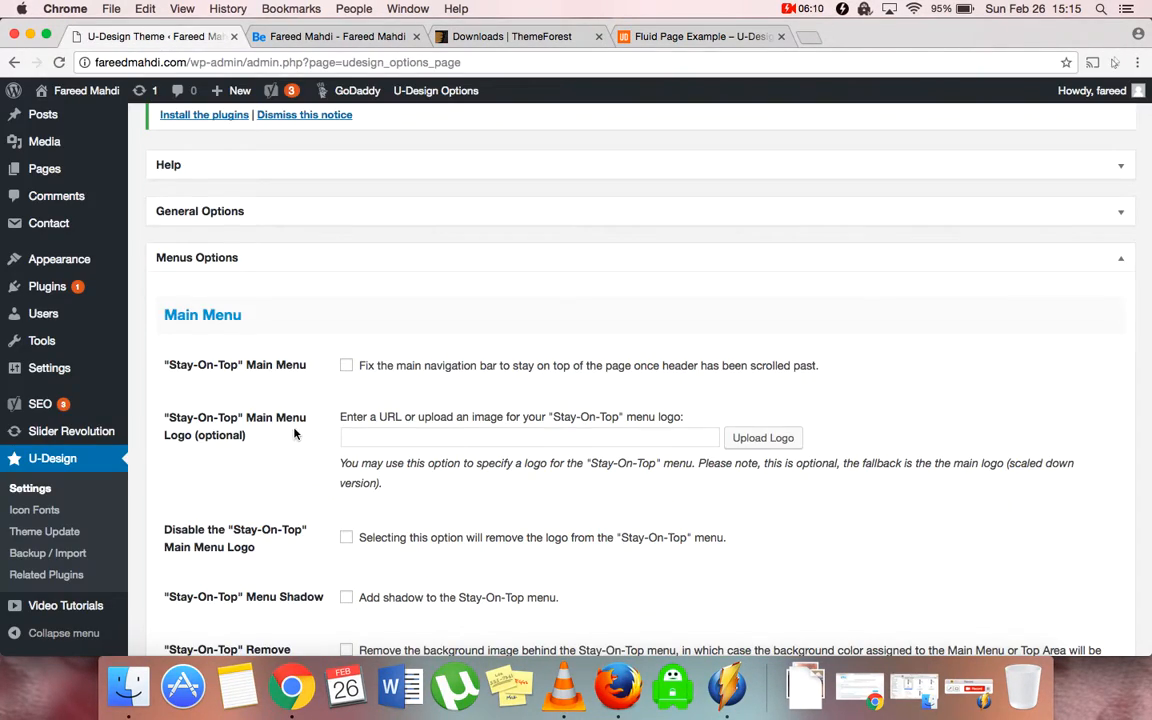
Enable the Stay-On-Top main menu and check the demo's header for comparison
click(346, 365)
scroll(287, 523, down, 5)
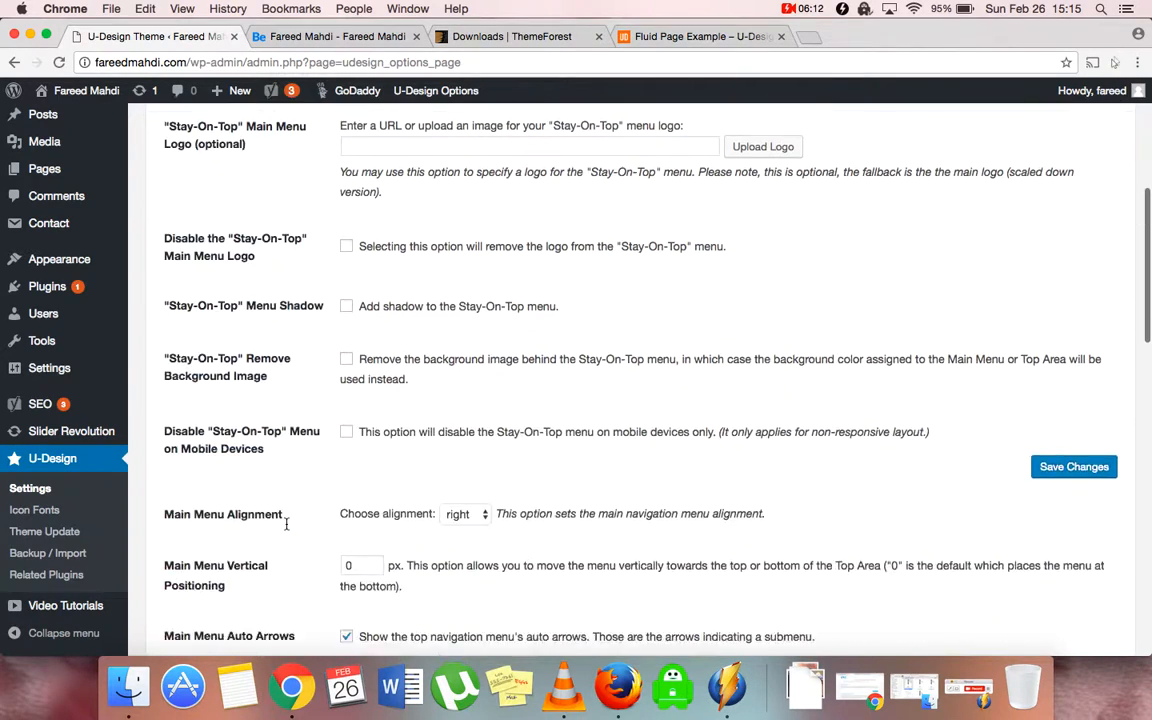
scroll(197, 256, up, 1)
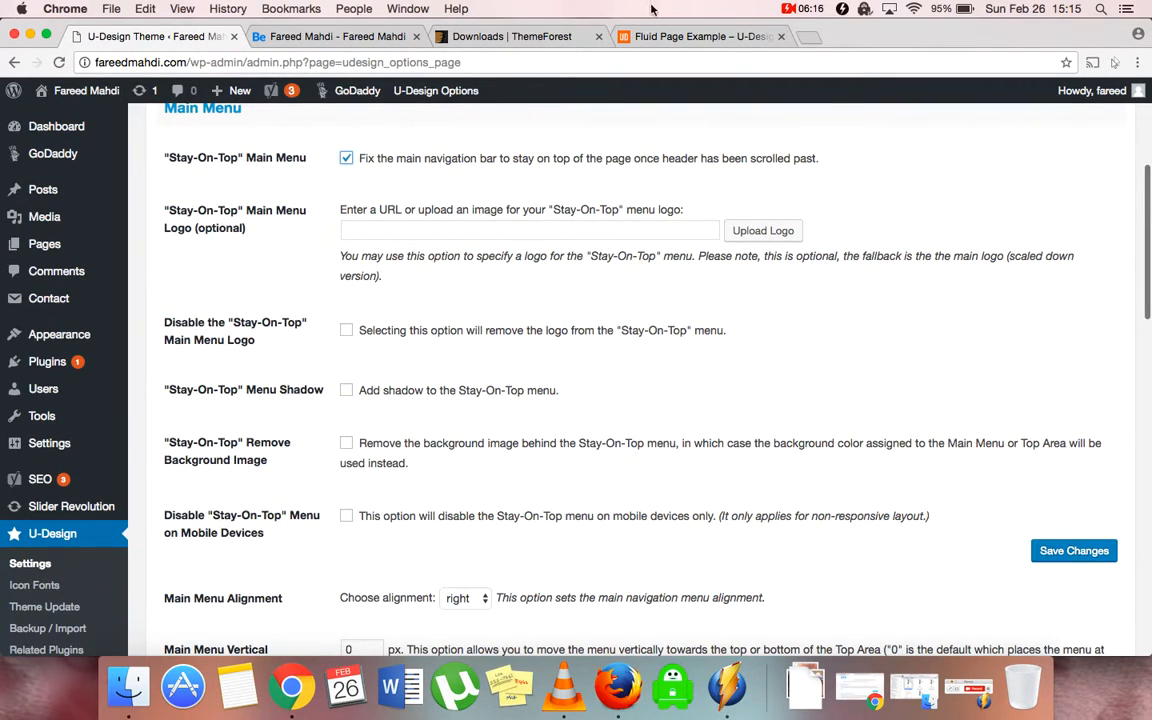
click(652, 36)
scroll(432, 301, up, 5)
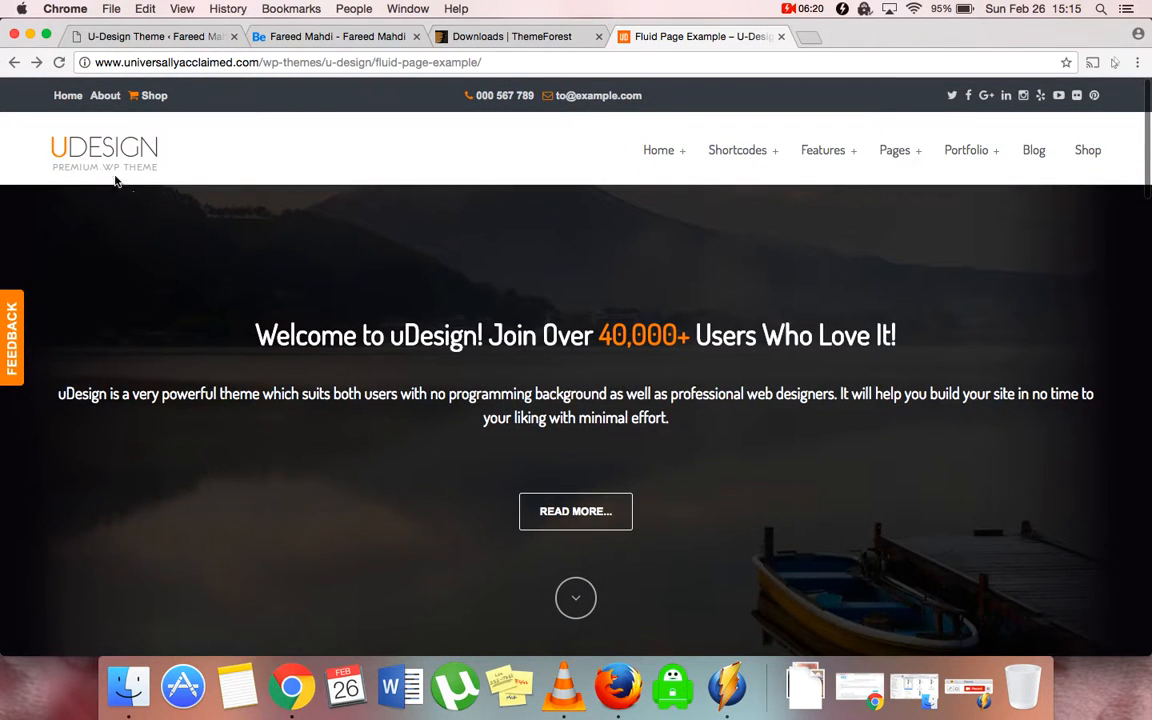
Compare the demo's sticky header with the site's front page, then bring Layout Options into view
scroll(293, 375, down, 6)
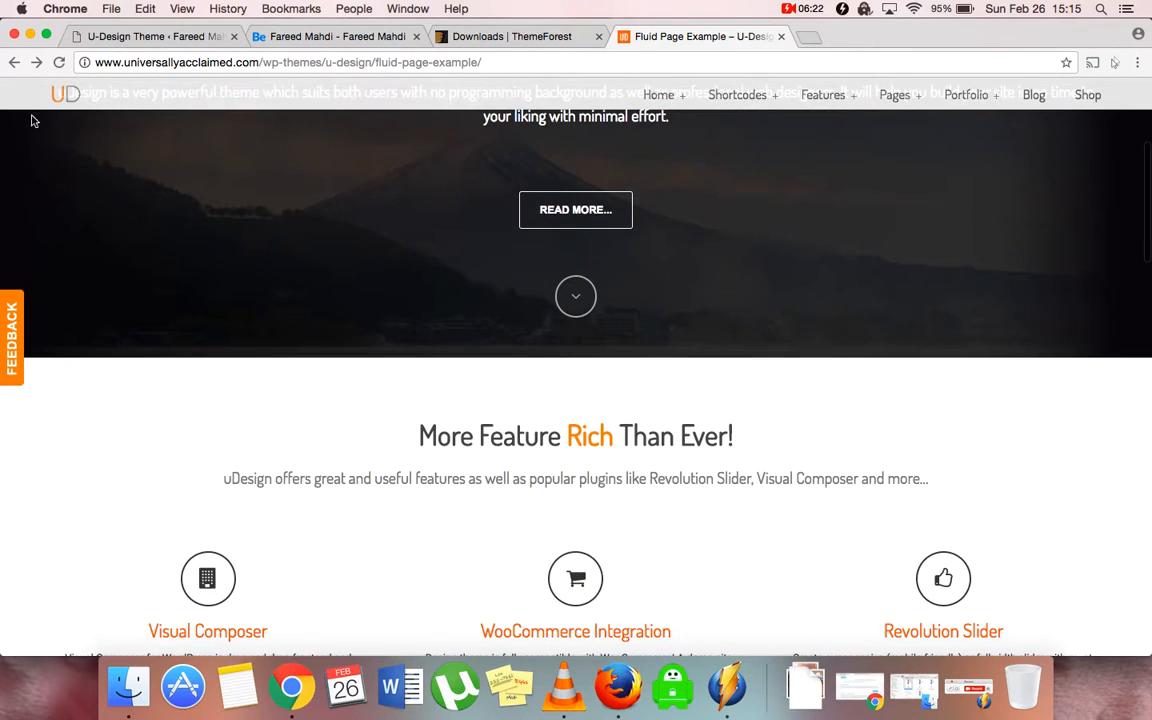
click(152, 35)
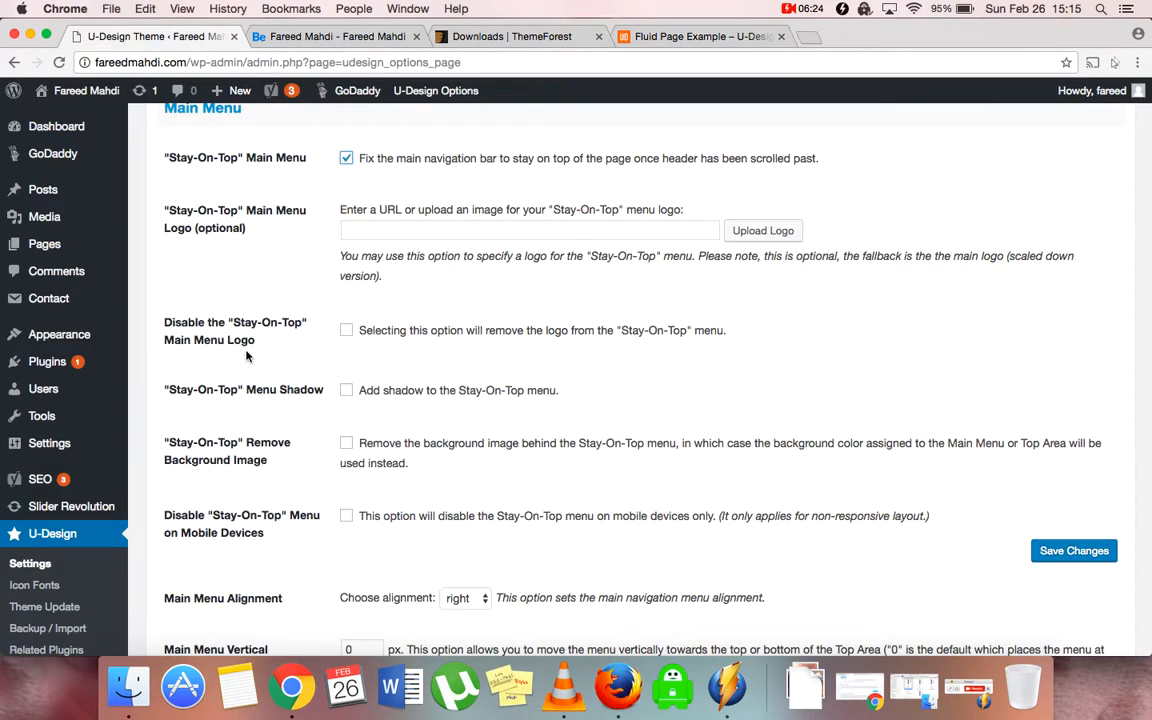
scroll(247, 356, down, 5)
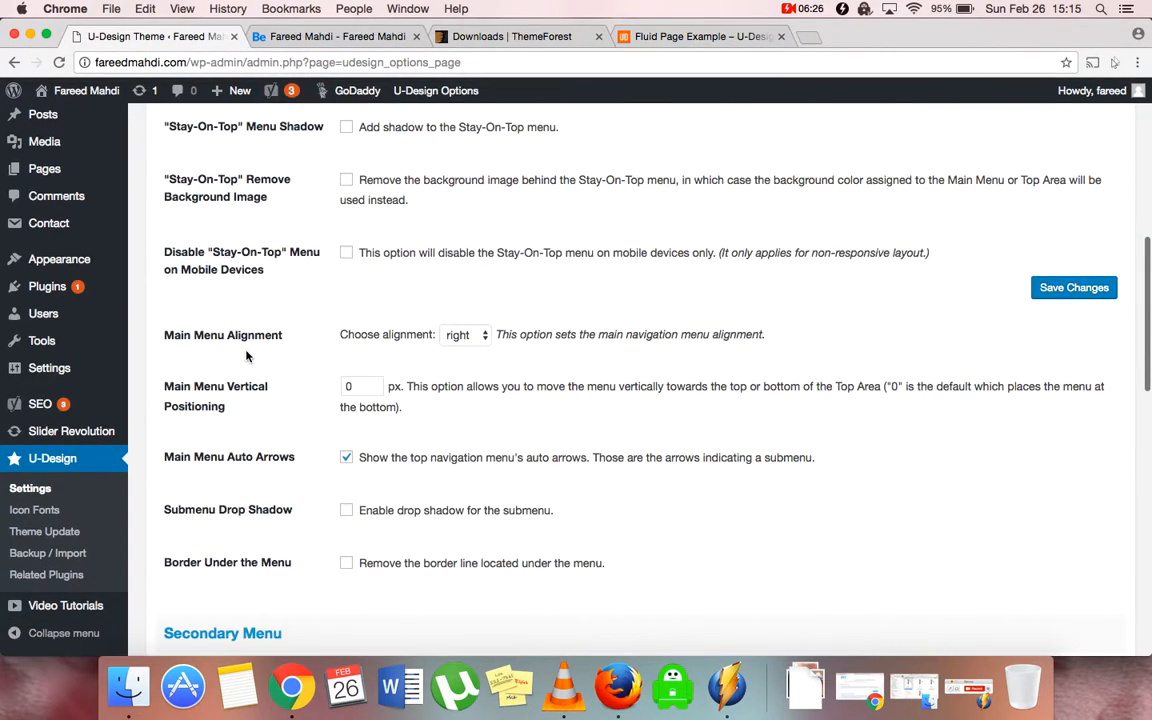
scroll(247, 356, down, 4)
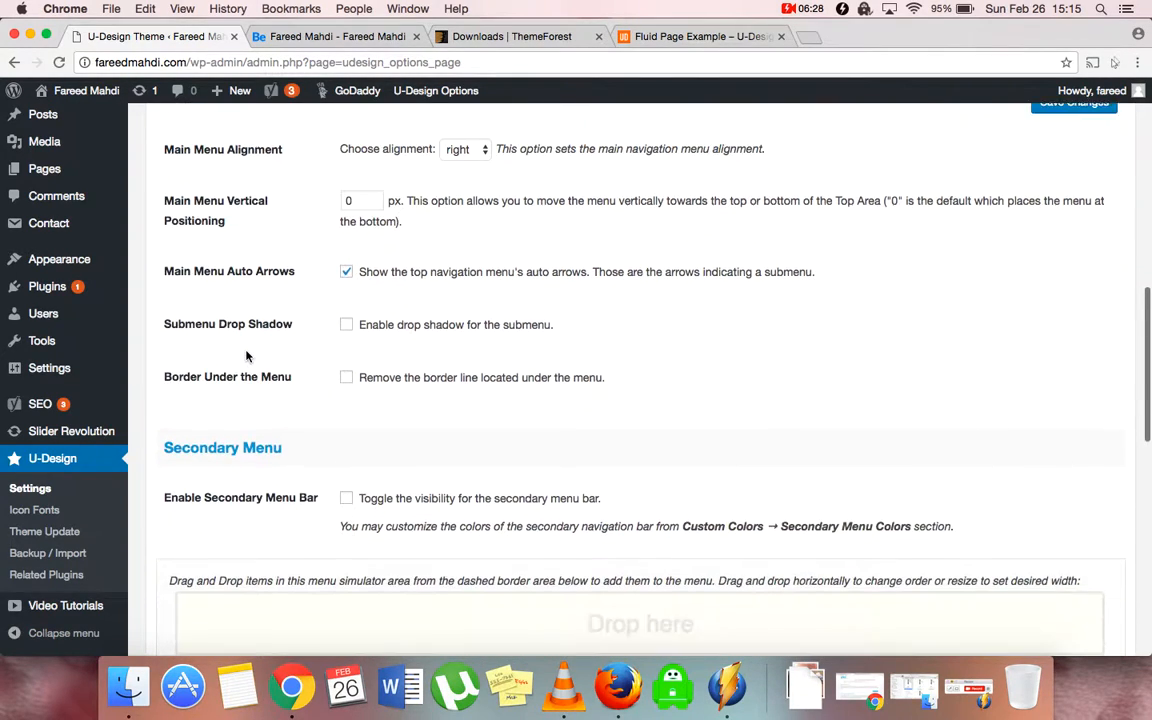
scroll(246, 352, down, 6)
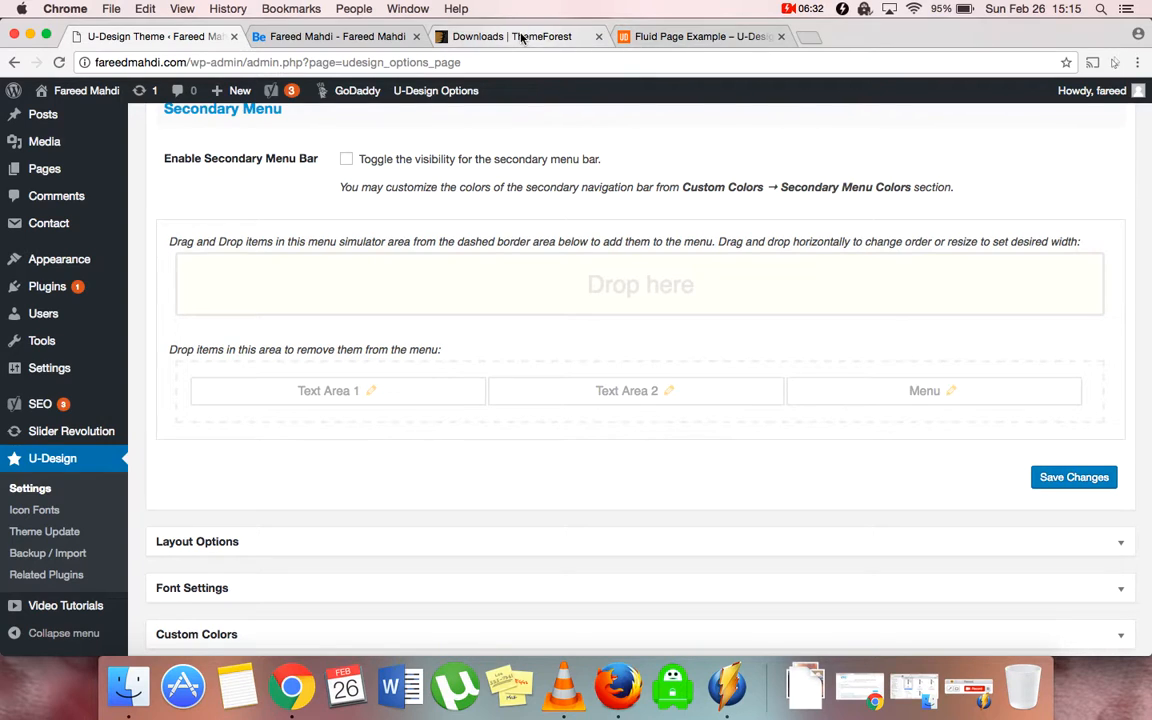
click(292, 37)
scroll(354, 199, down, 2)
scroll(222, 260, up, 2)
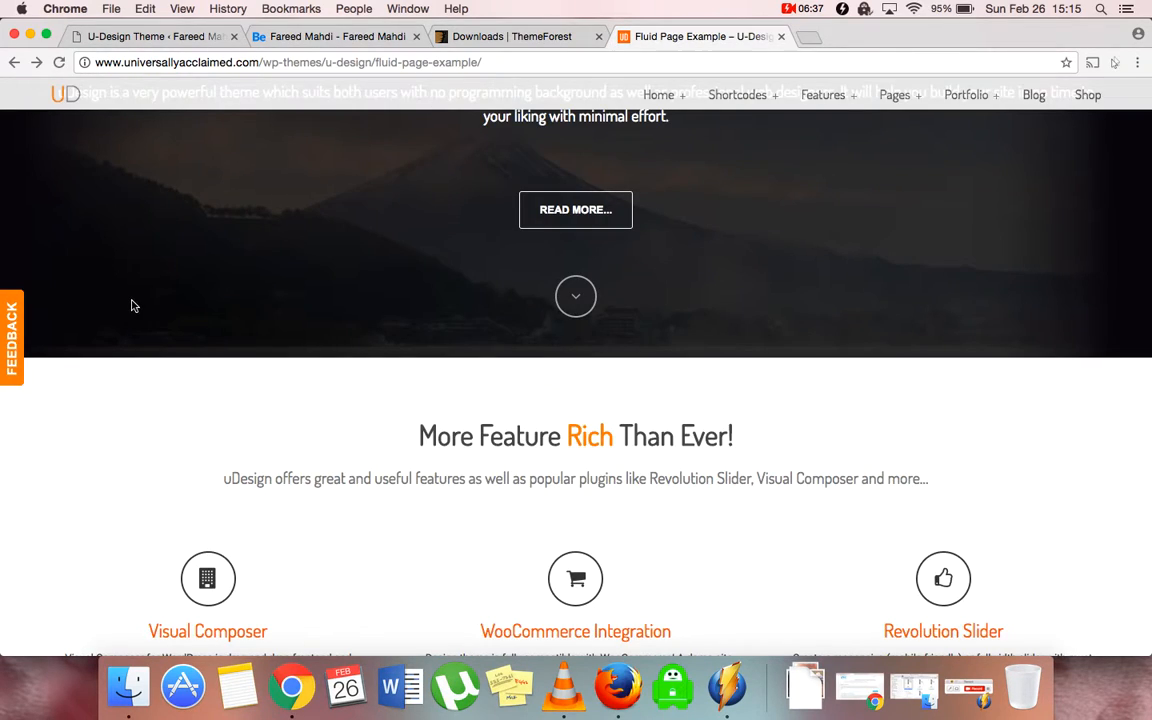
scroll(132, 305, down, 3)
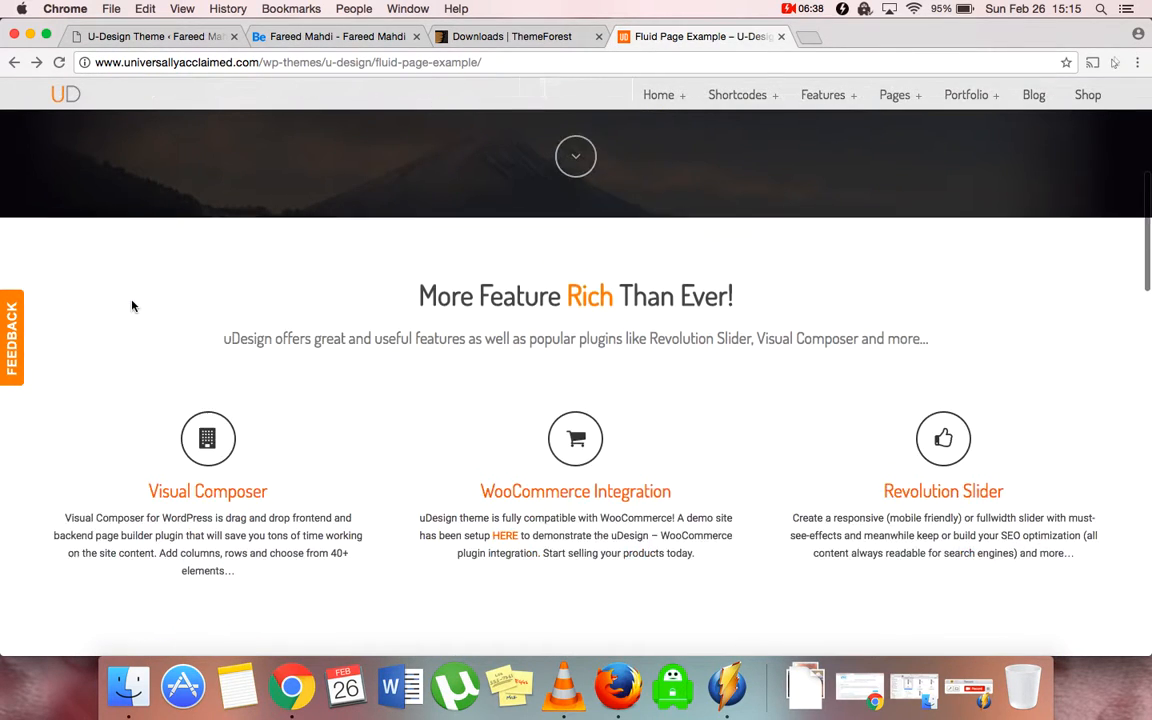
scroll(132, 305, up, 5)
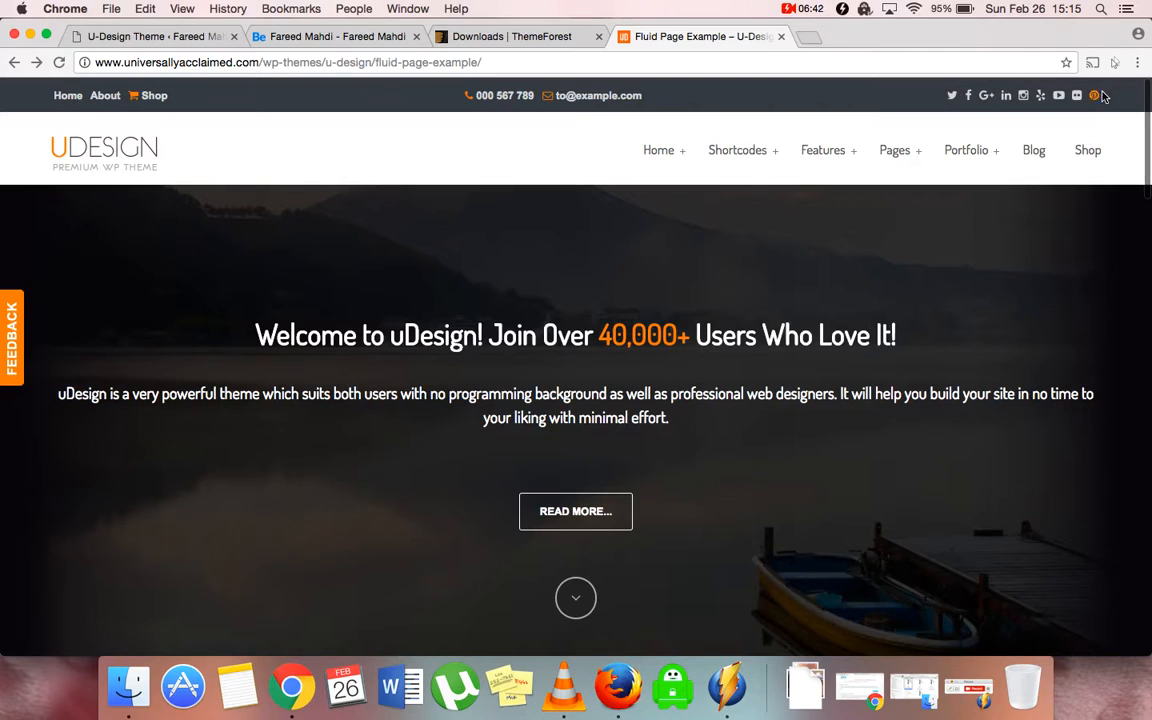
click(156, 38)
Expand Layout Options and set the Default Pages Sidebar to Right
scroll(185, 404, down, 3)
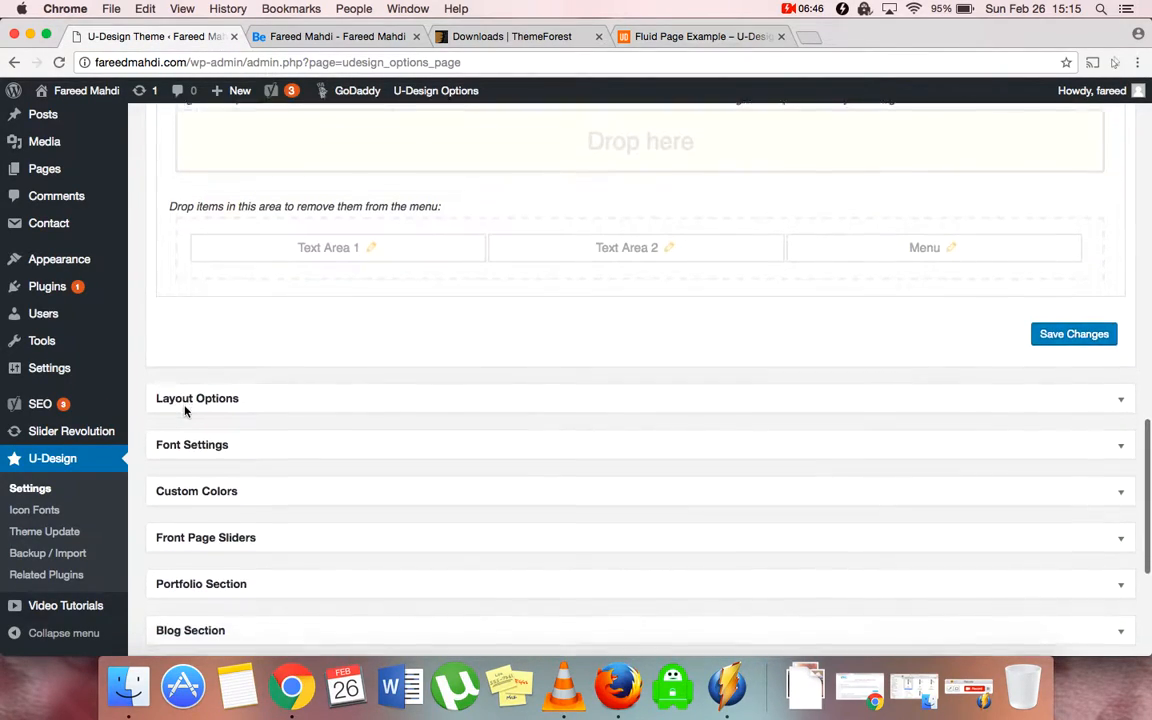
click(212, 391)
scroll(213, 395, down, 3)
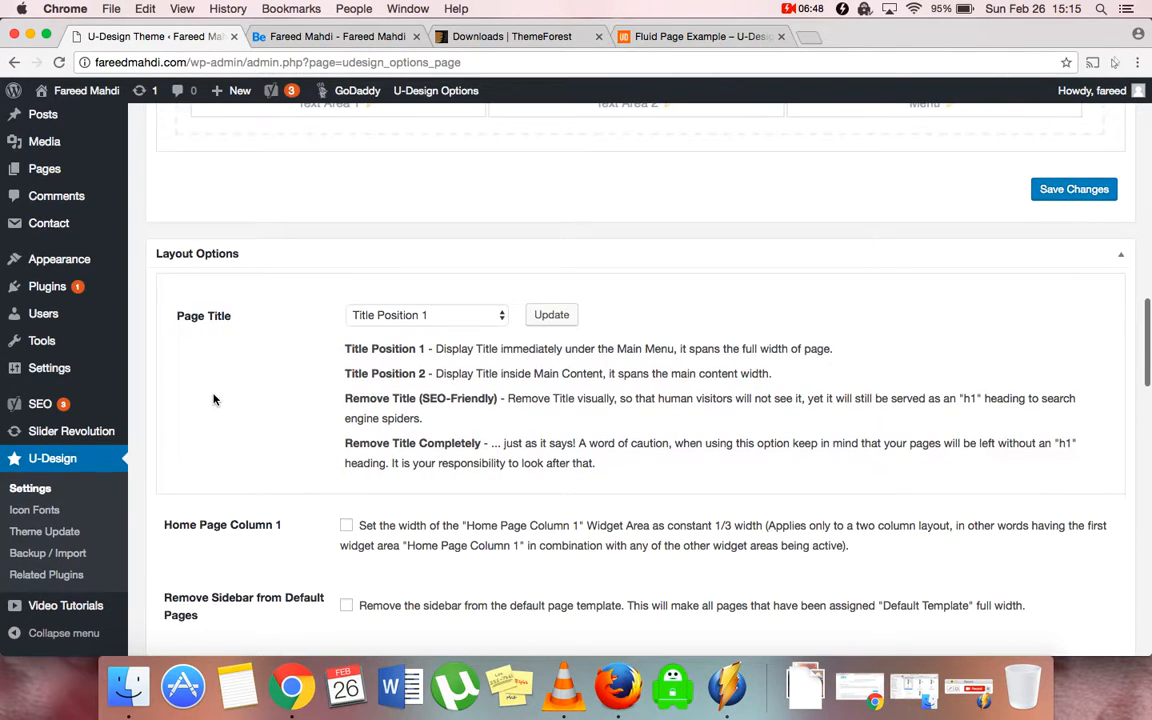
scroll(290, 512, down, 5)
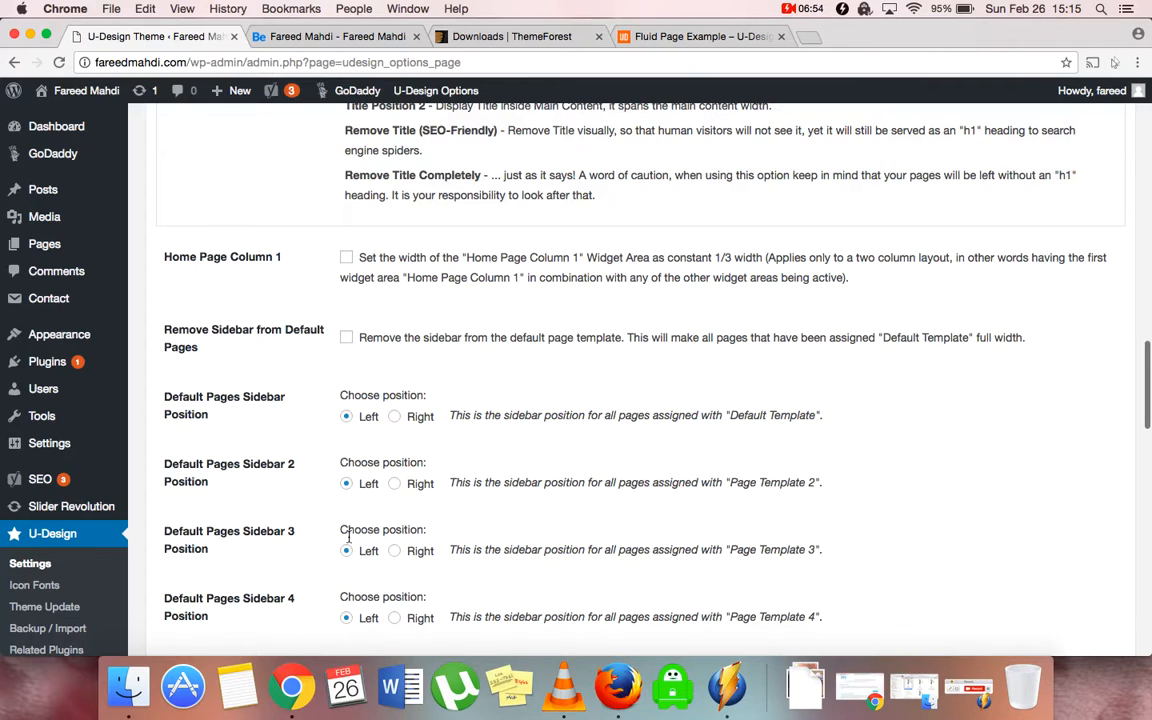
click(396, 418)
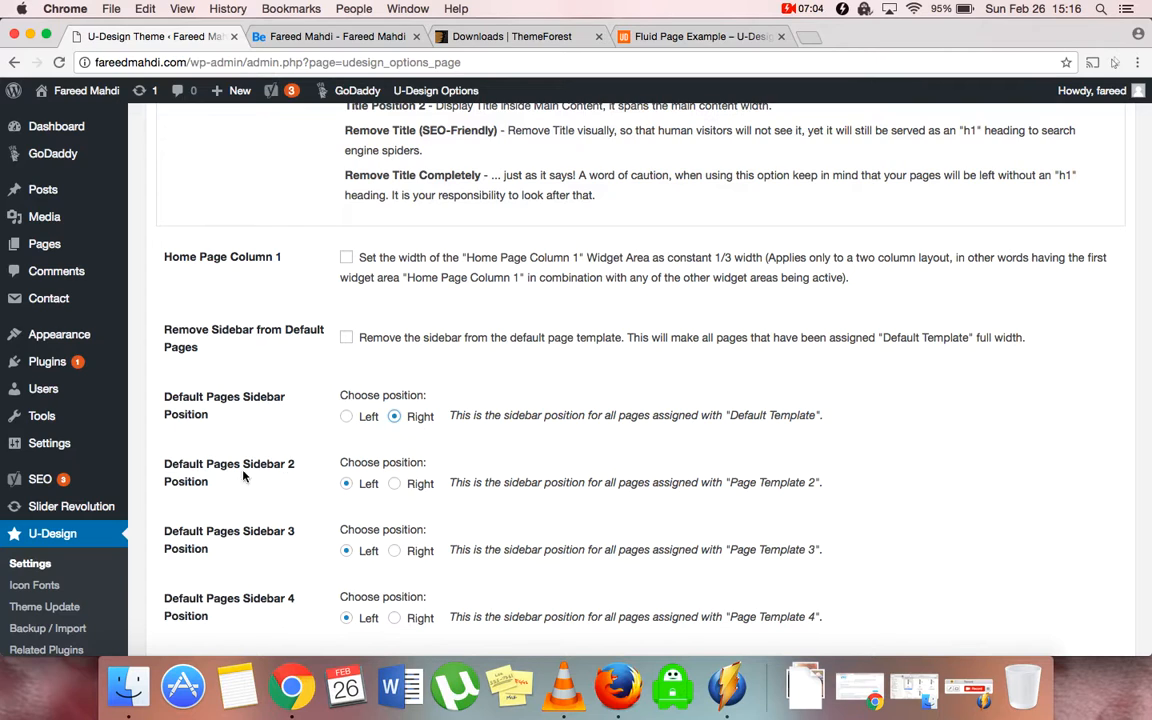
Set page titles to Remove Title (SEO-Friendly), apply it, and collapse Layout Options
scroll(301, 484, up, 3)
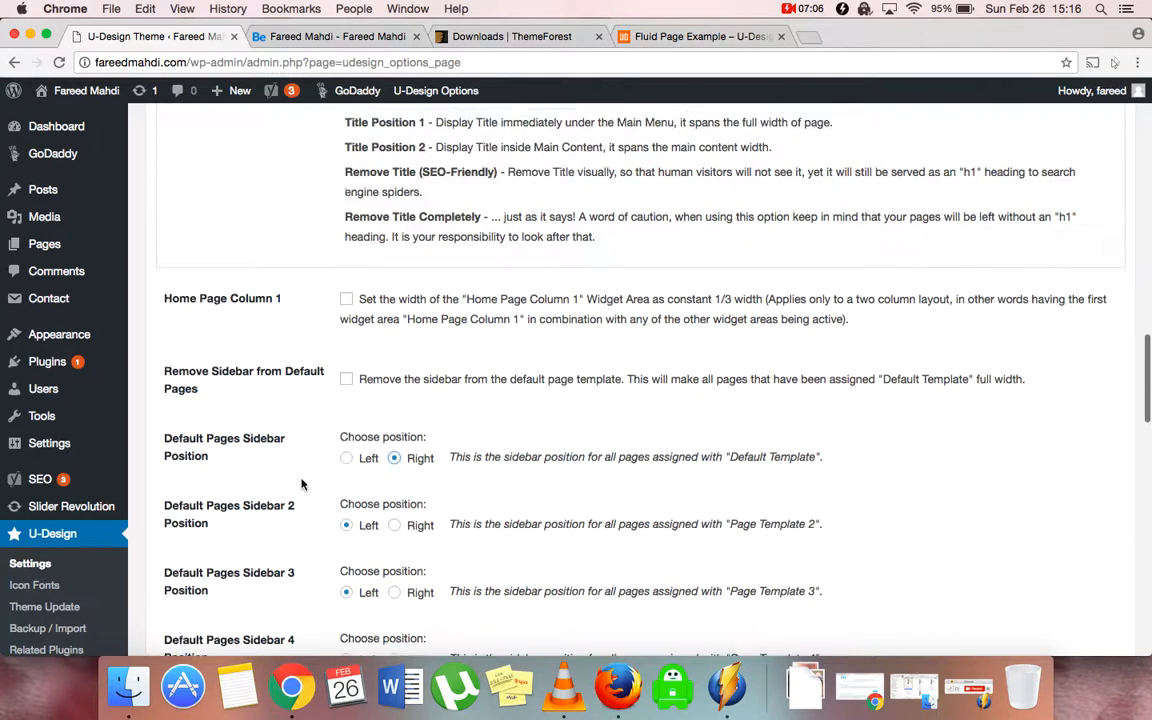
scroll(301, 480, down, 5)
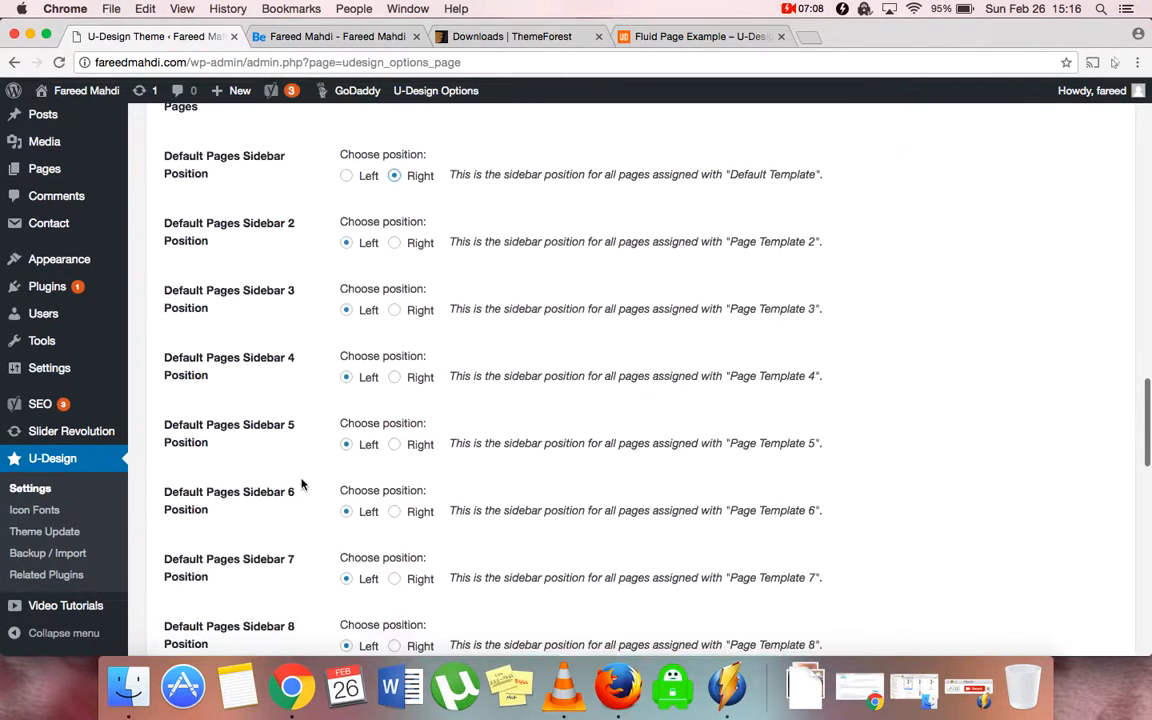
scroll(301, 480, up, 7)
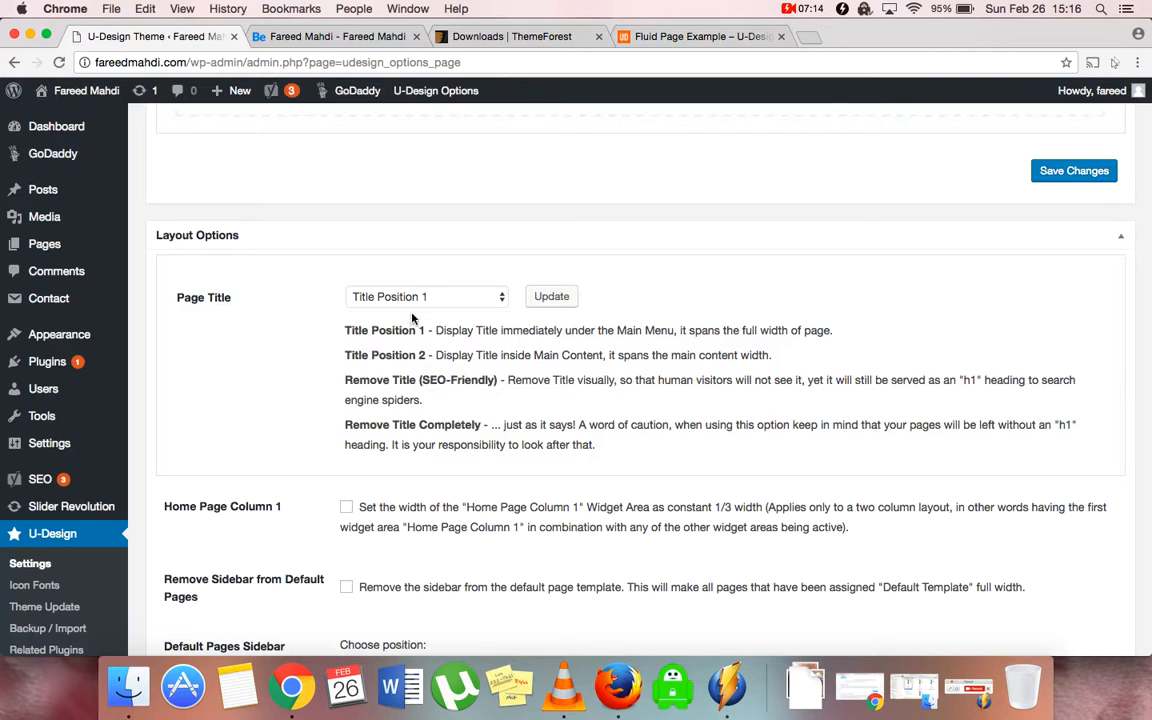
click(405, 298)
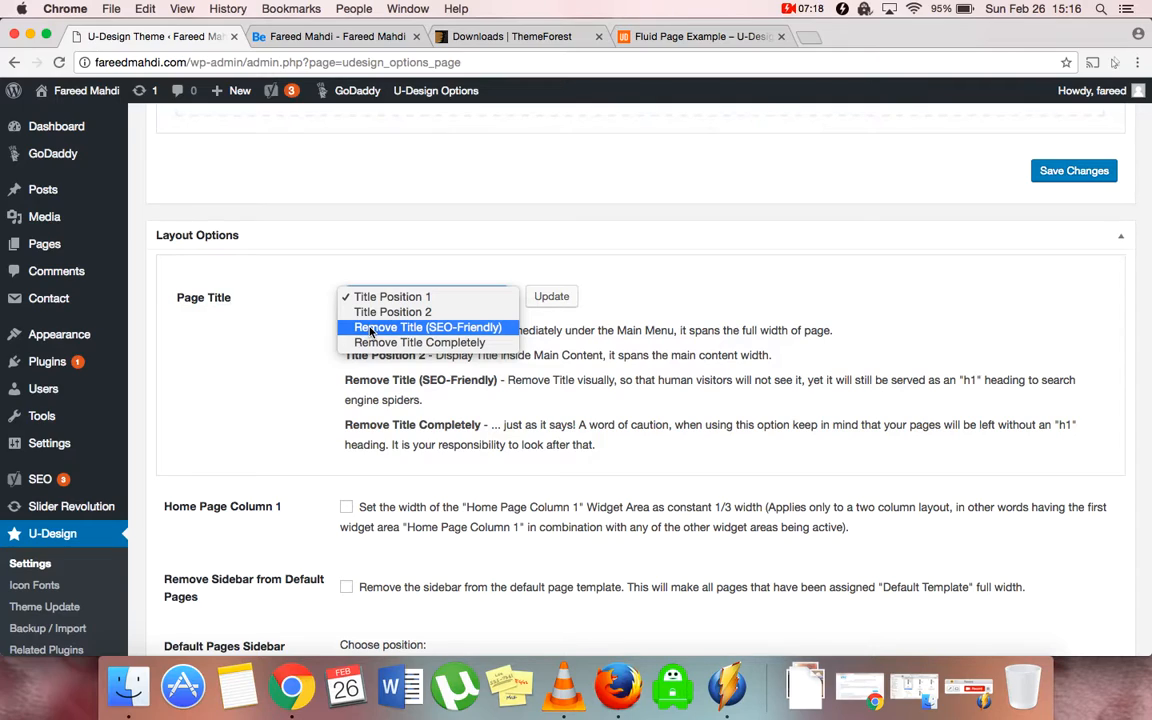
click(370, 328)
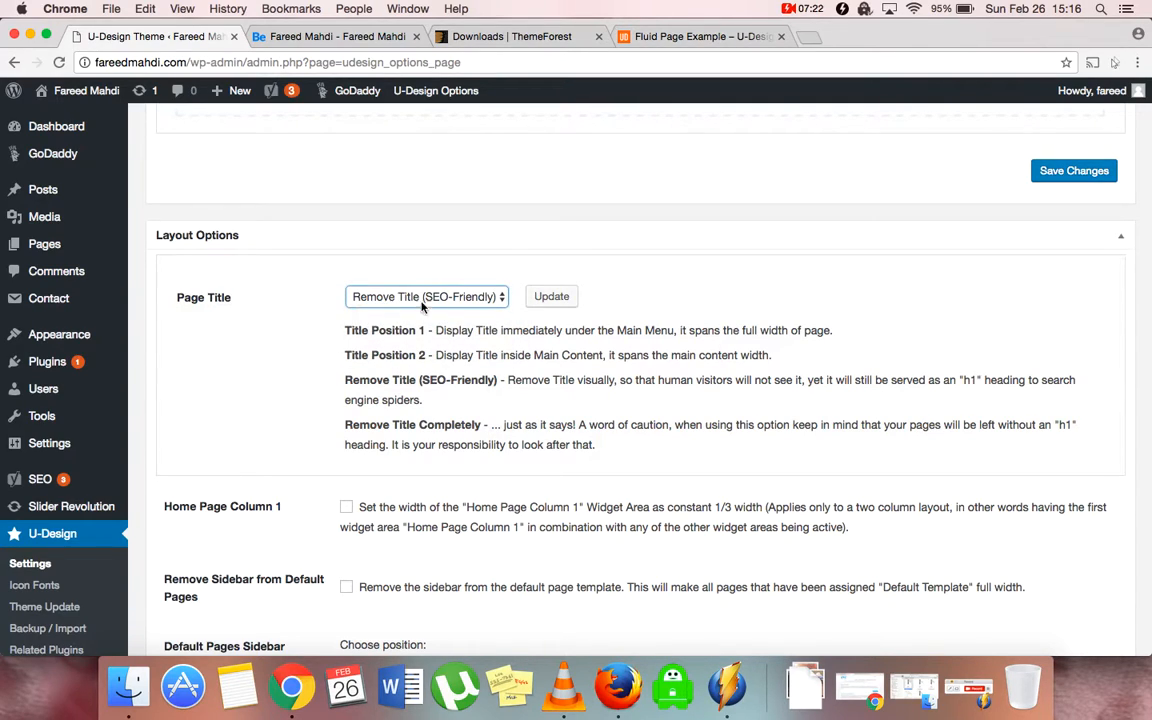
click(551, 297)
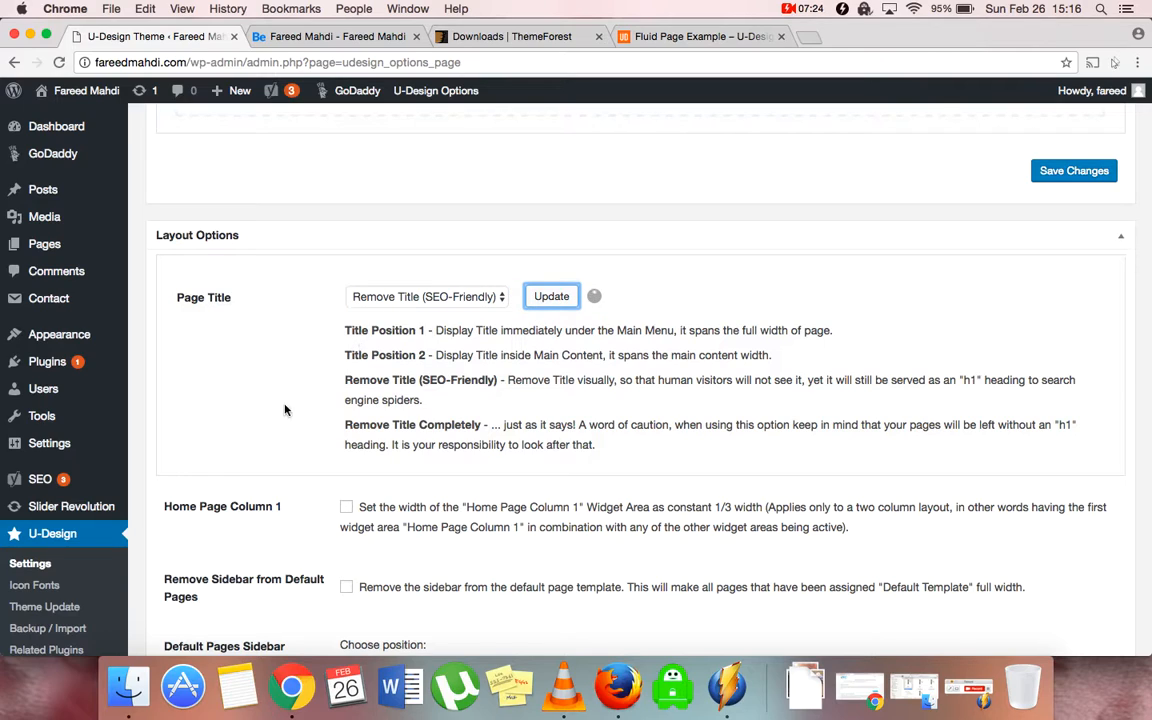
click(270, 242)
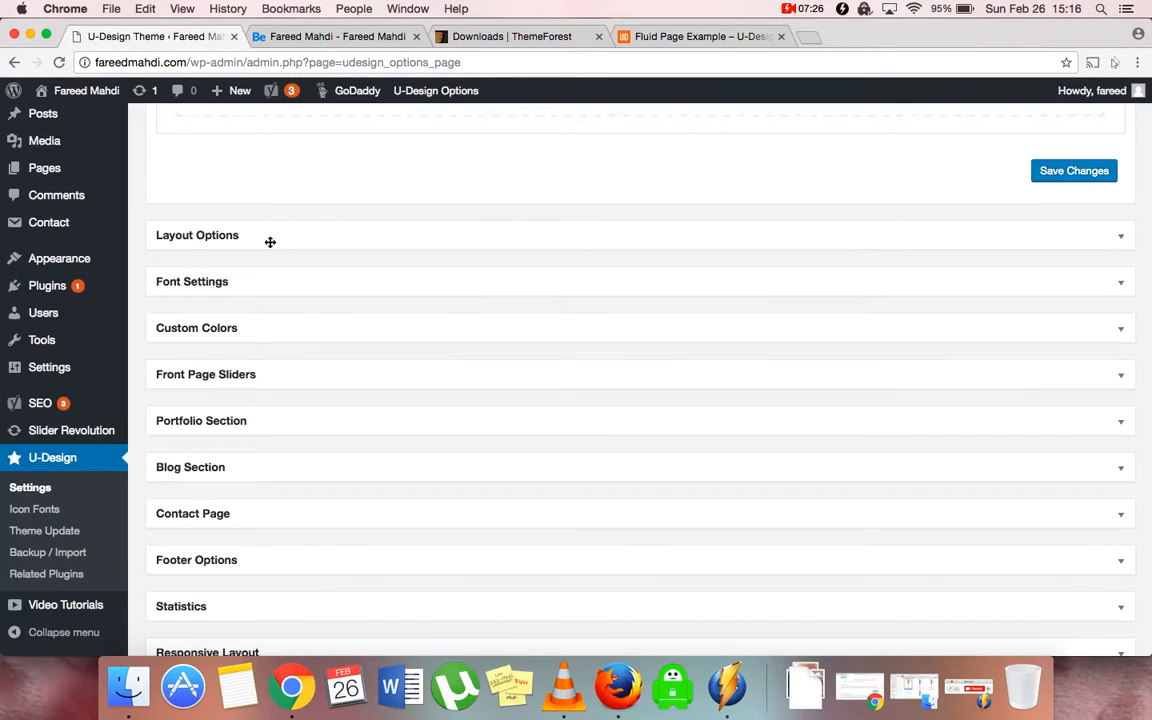
In the Custom Colors section, switch custom colors to Enable
click(230, 282)
click(230, 282)
click(248, 328)
click(248, 328)
click(237, 329)
click(346, 412)
Save the enabled custom colors setting
click(430, 441)
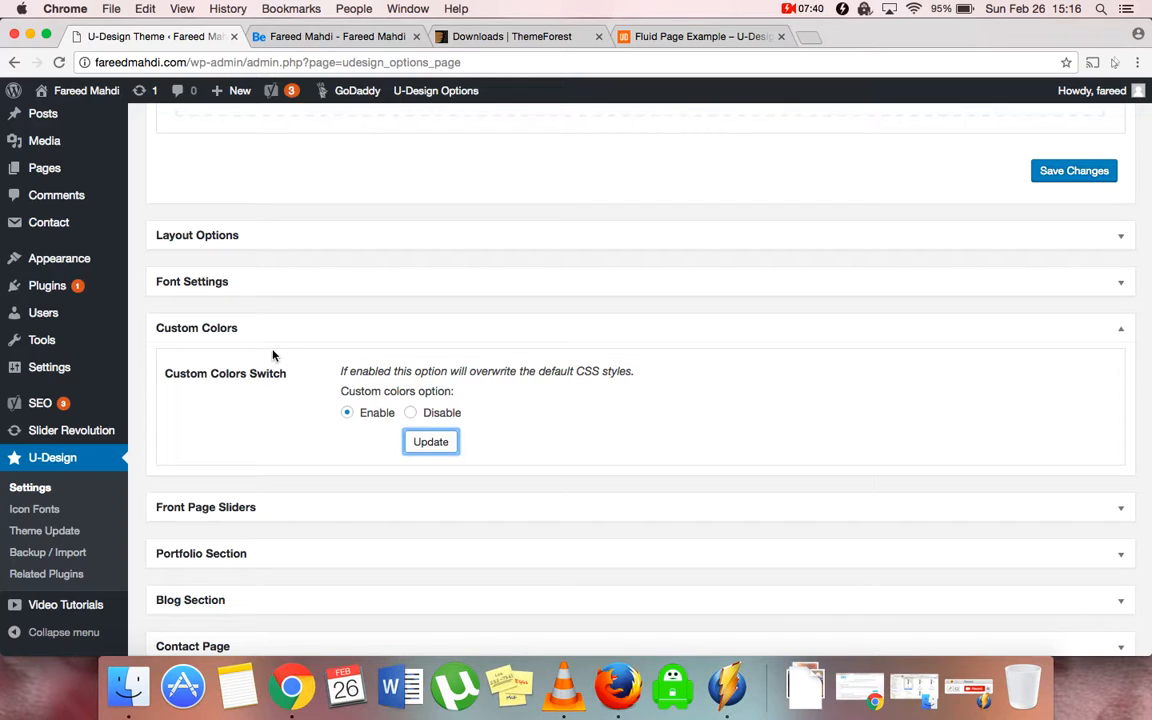
scroll(255, 334, down, 3)
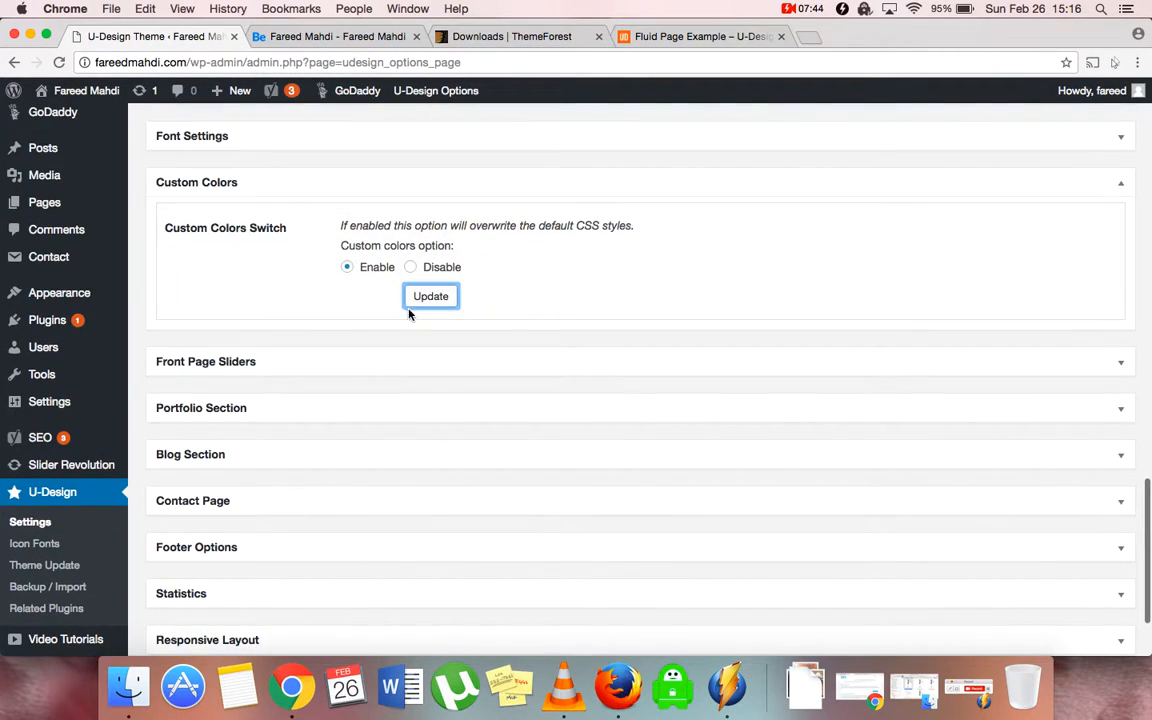
click(424, 297)
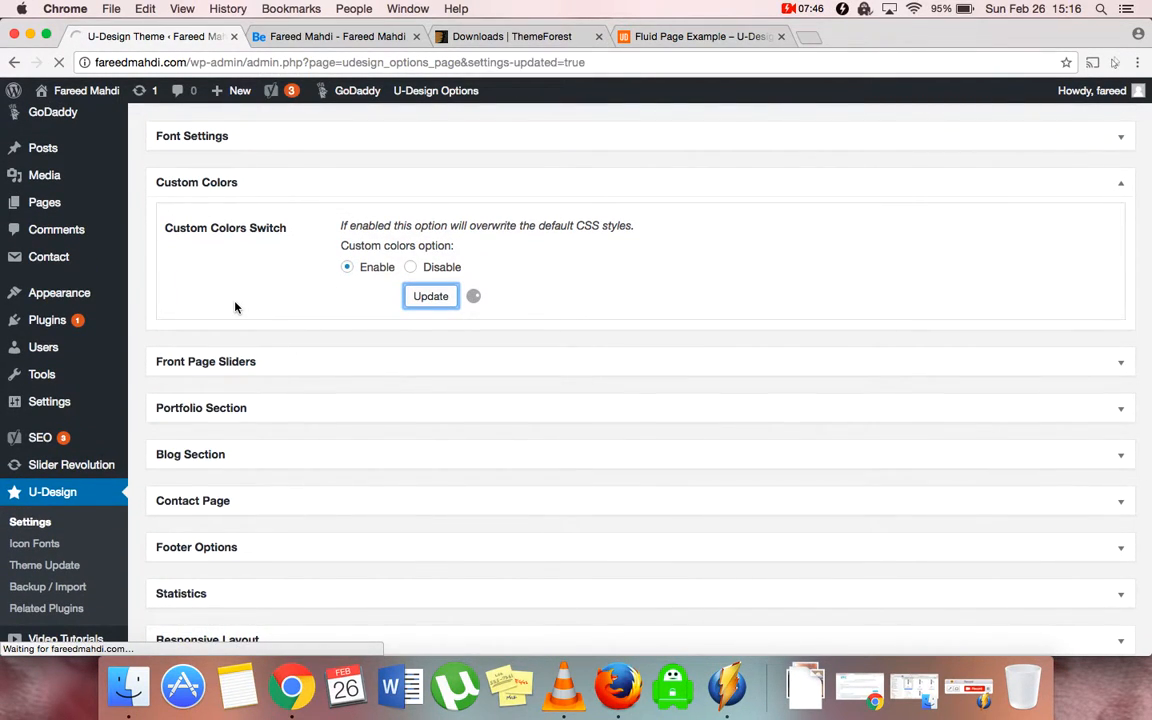
scroll(237, 310, down, 8)
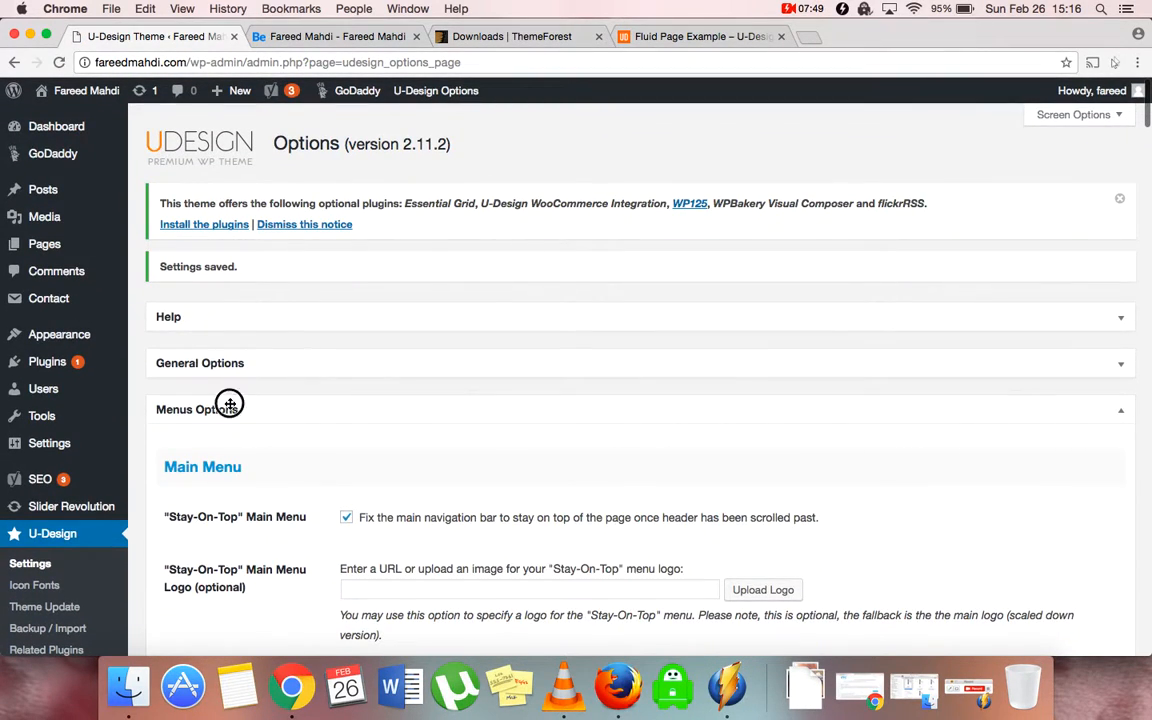
Collapse Menus Options, review color fields such as link color FE5E08, then collapse Custom Colors
click(230, 405)
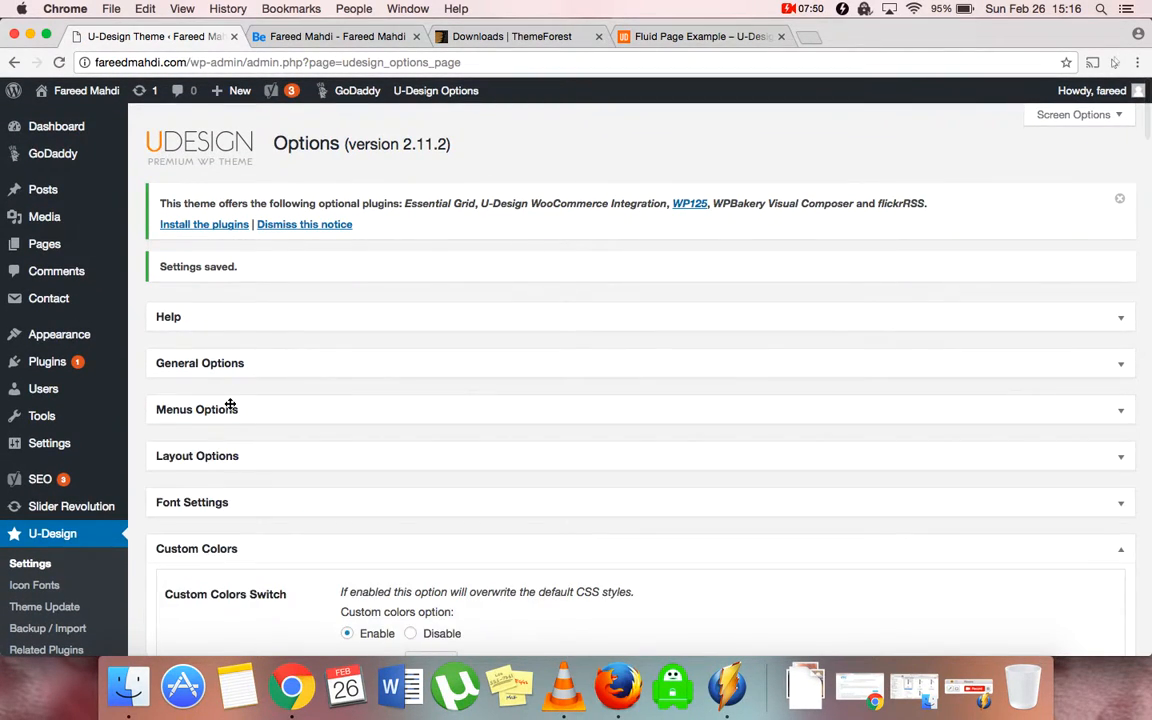
scroll(230, 405, down, 8)
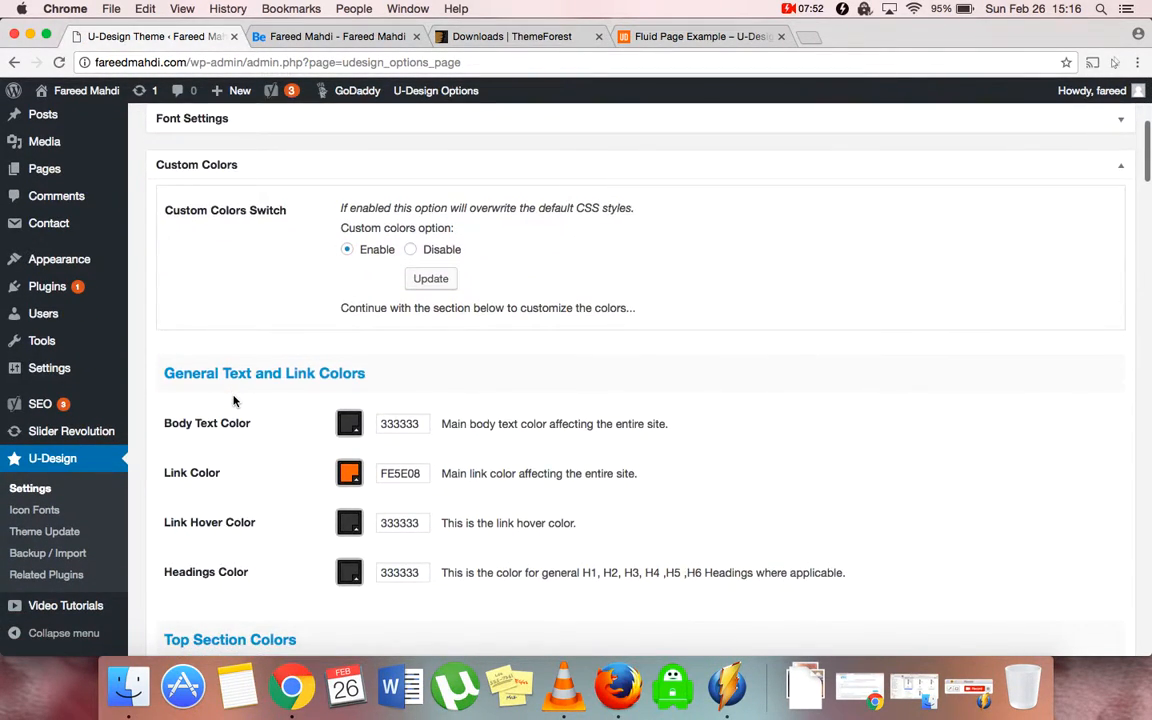
scroll(234, 401, down, 2)
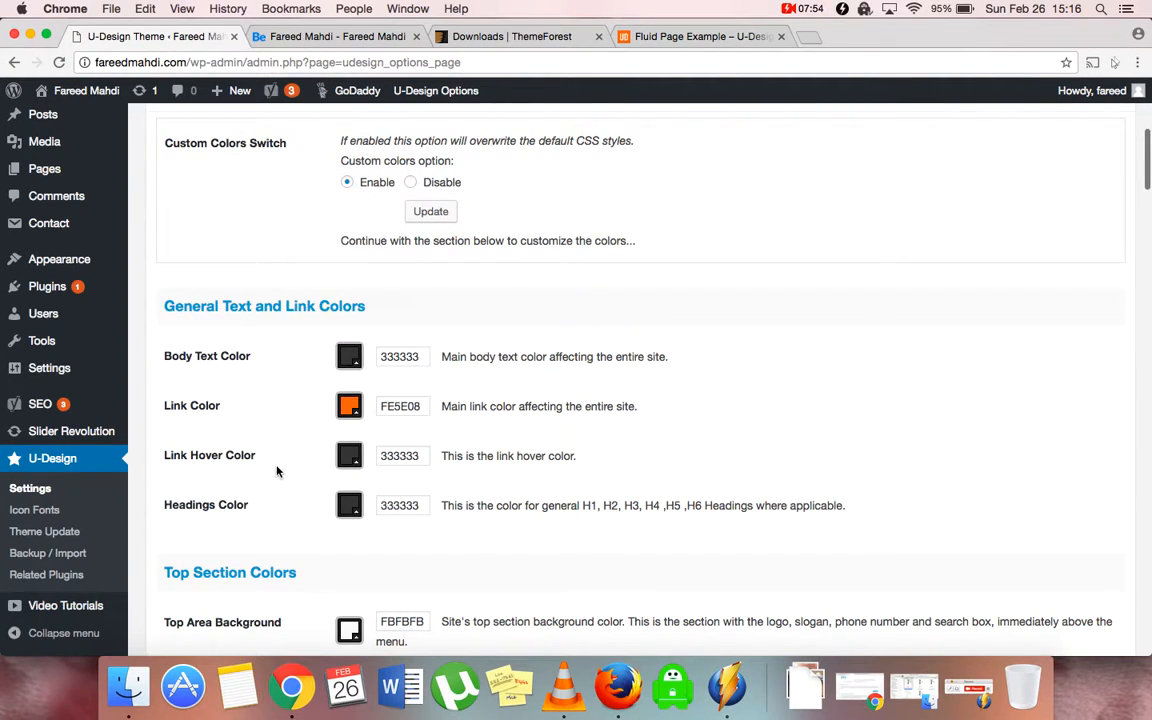
scroll(277, 471, down, 7)
scroll(277, 471, down, 12)
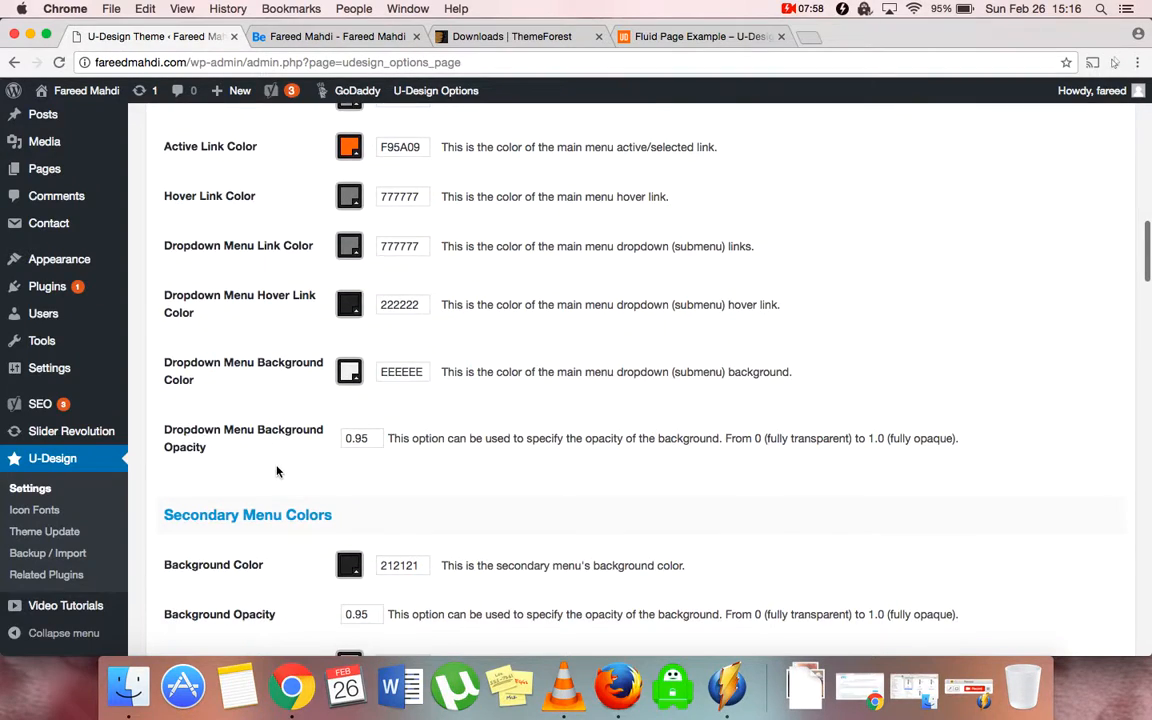
scroll(277, 471, up, 20)
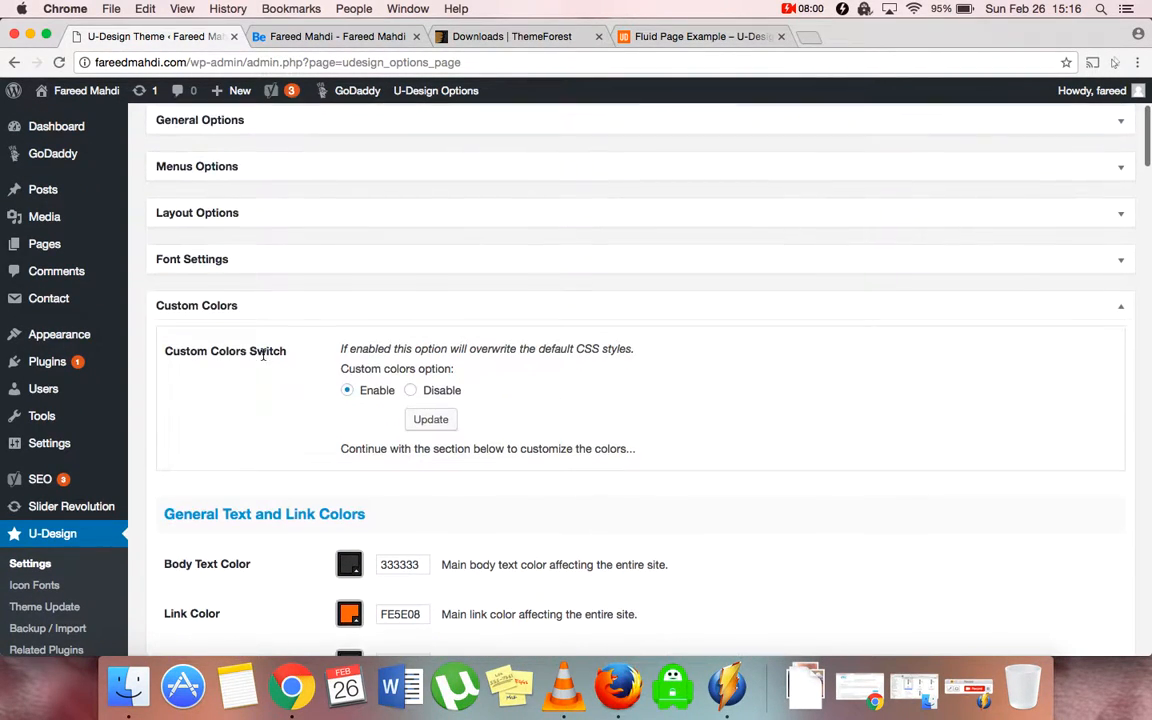
click(229, 303)
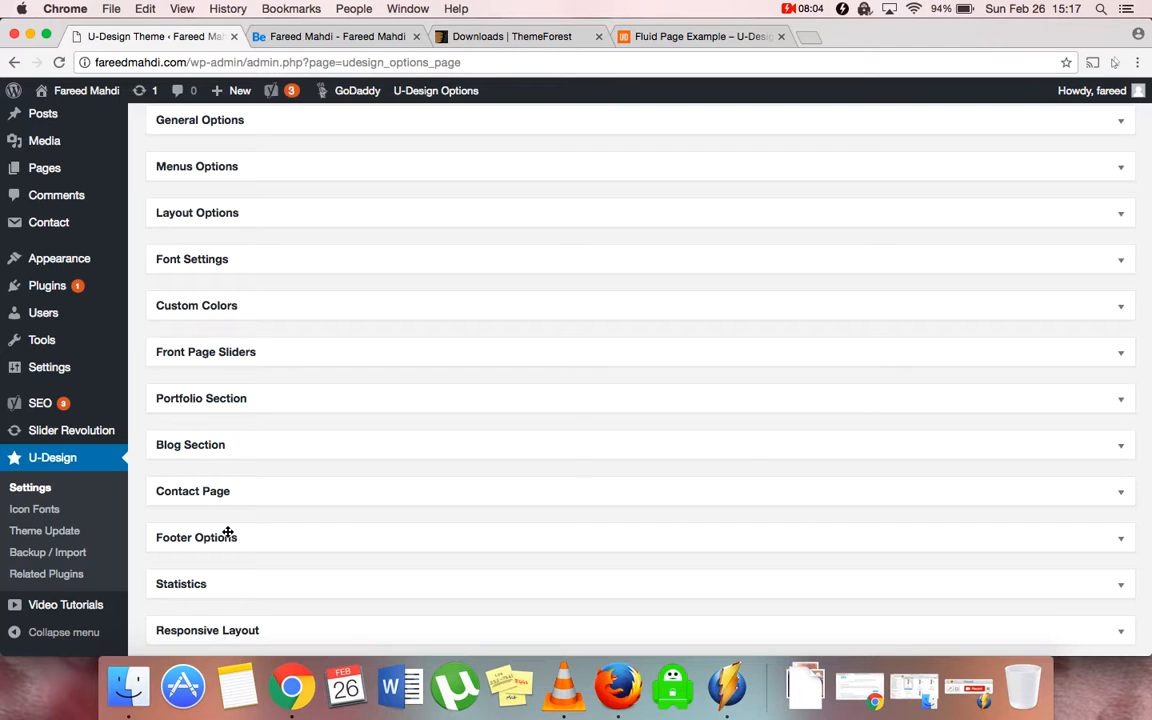
Expand Footer Options and compare the © 2016 U-Design copyright and credits with the live footer
scroll(228, 532, down, 2)
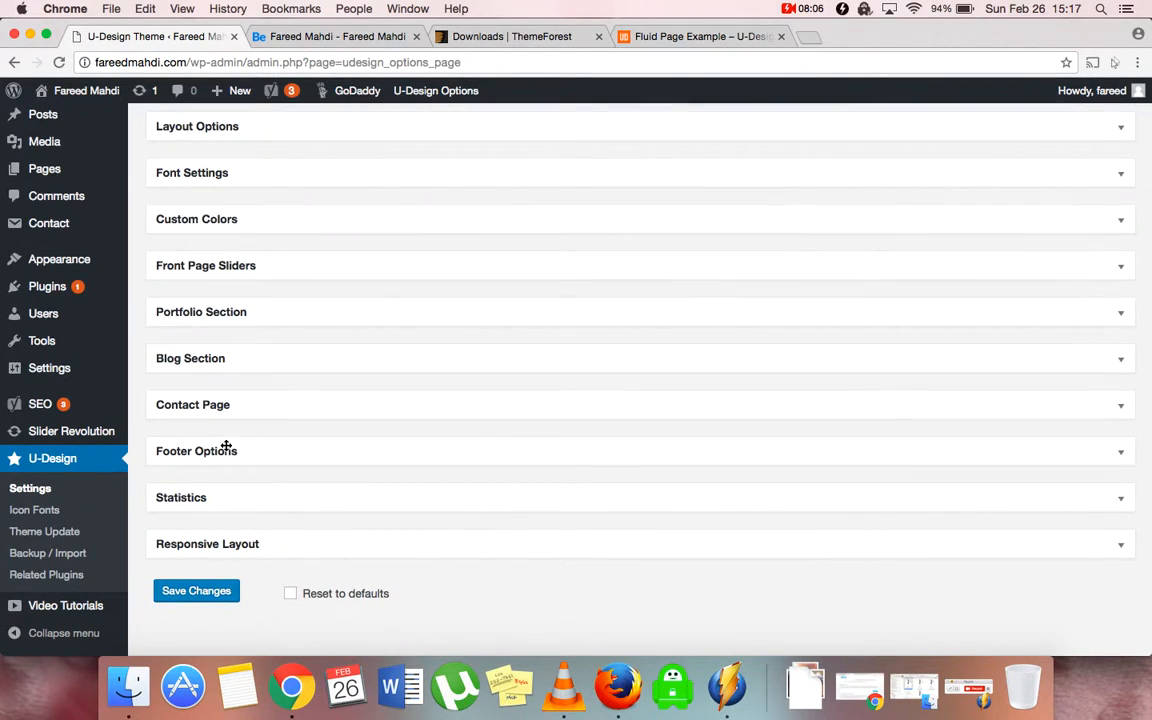
click(226, 448)
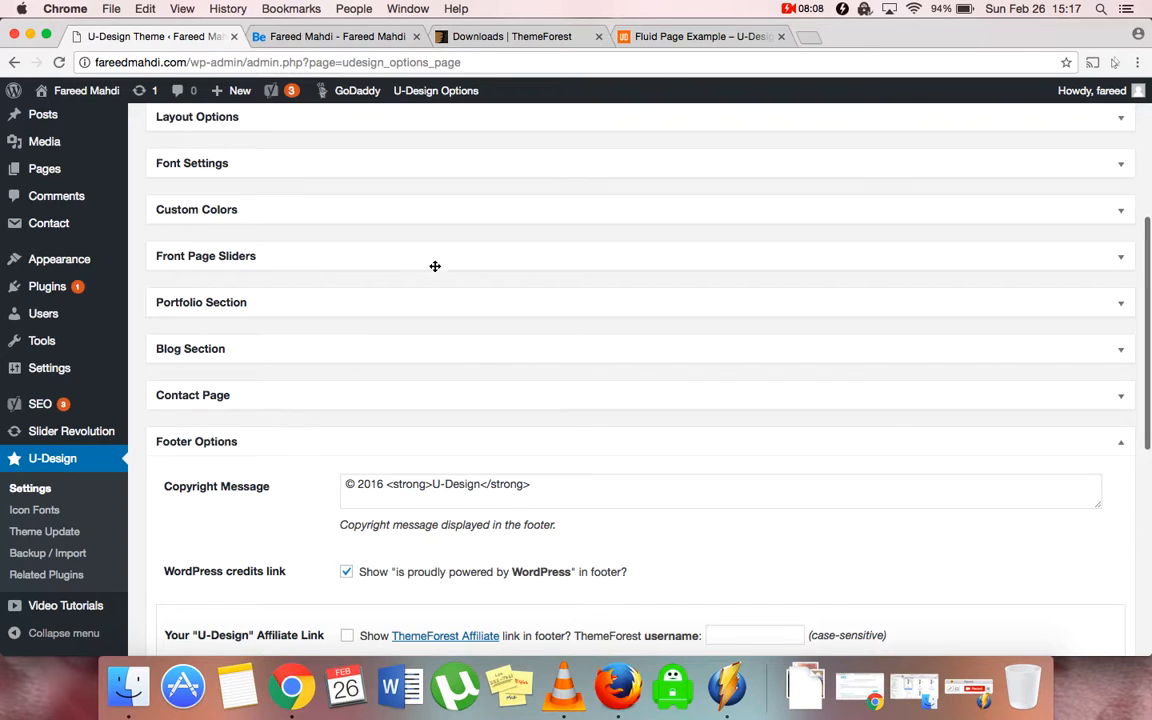
click(375, 36)
scroll(255, 332, down, 15)
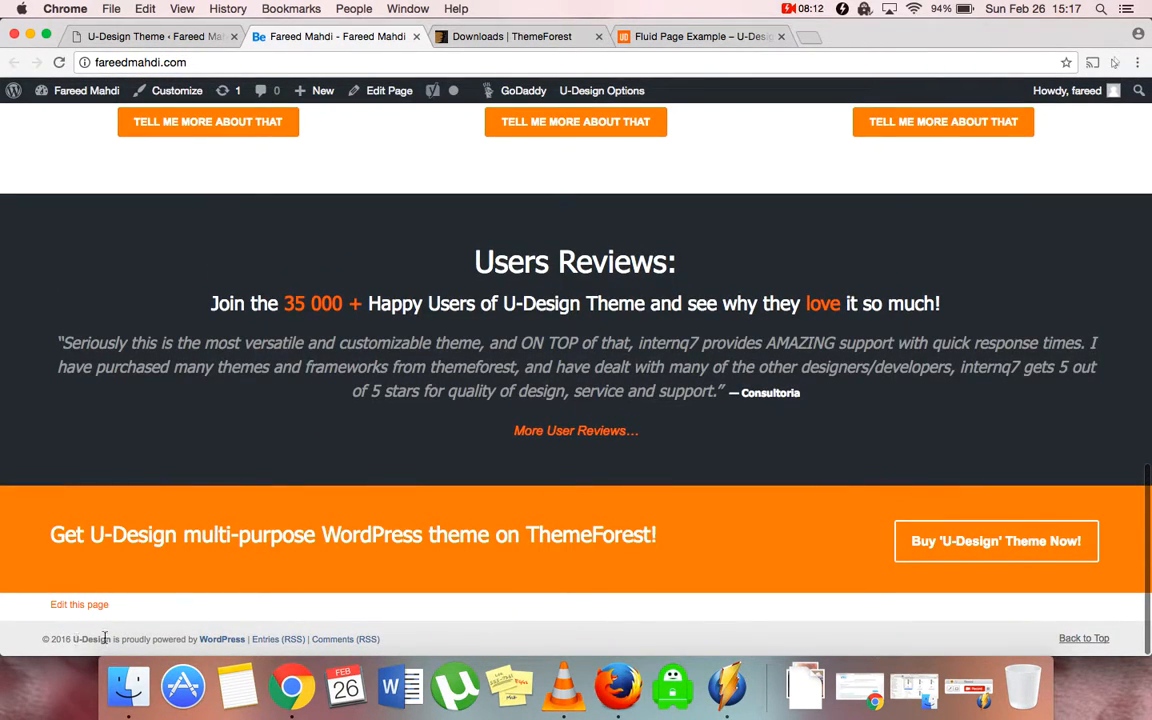
click(145, 36)
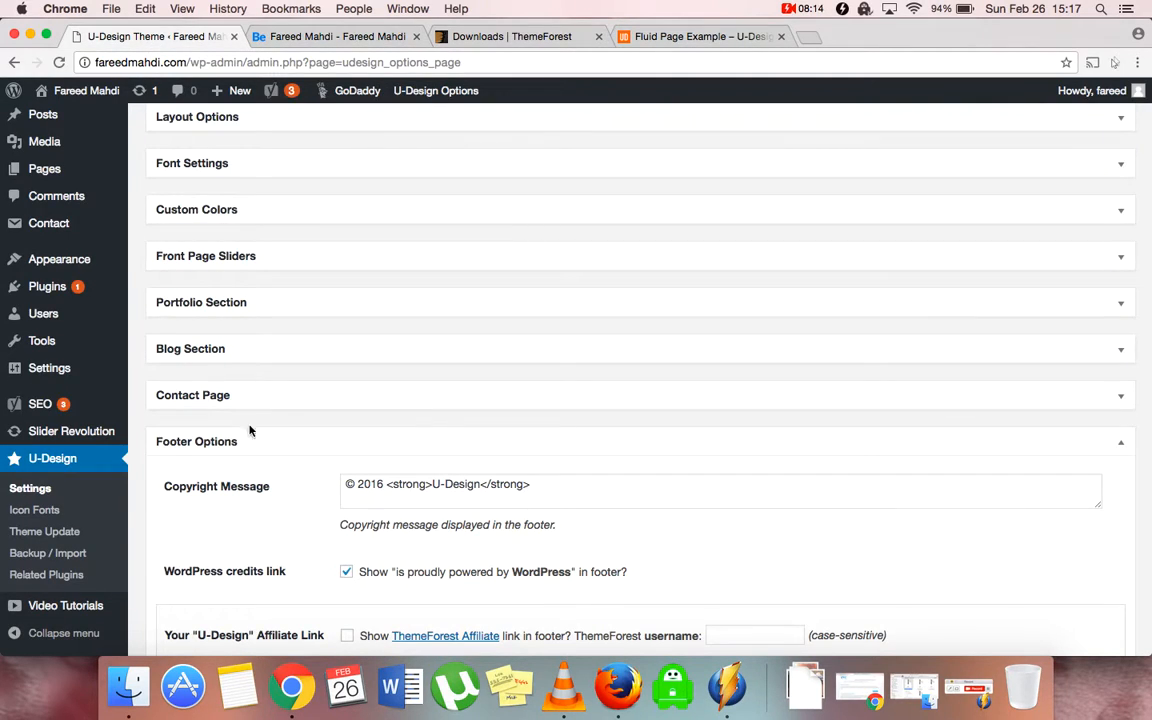
scroll(382, 543, down, 3)
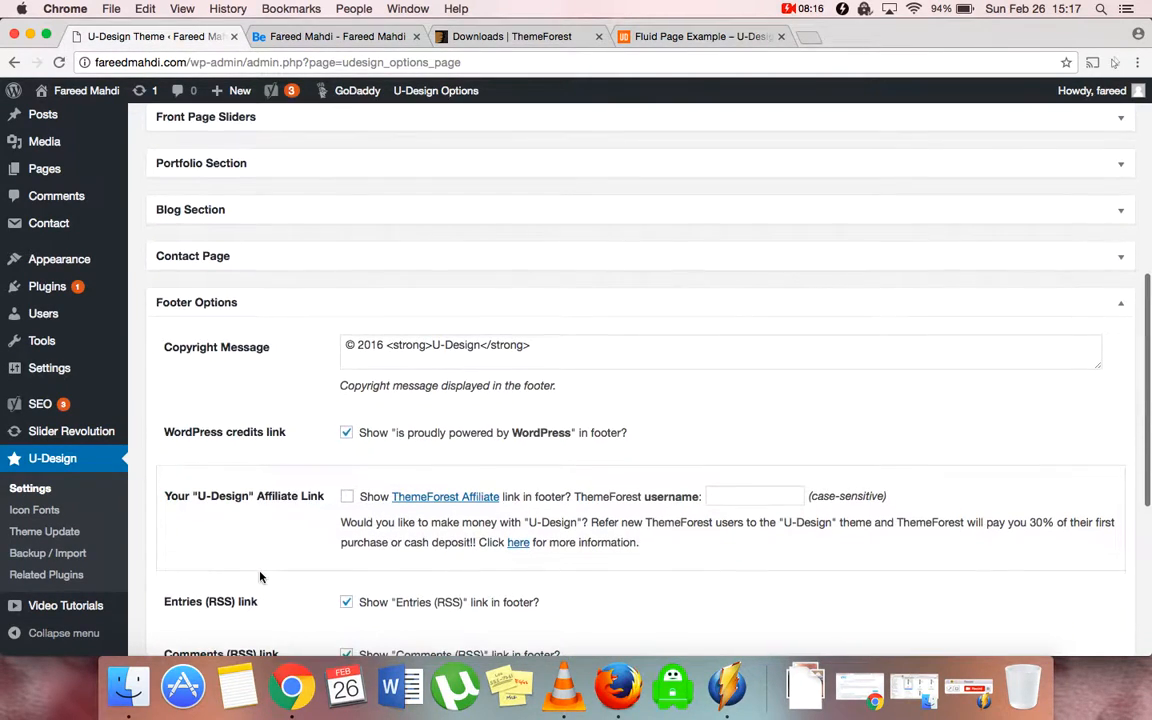
scroll(318, 597, down, 3)
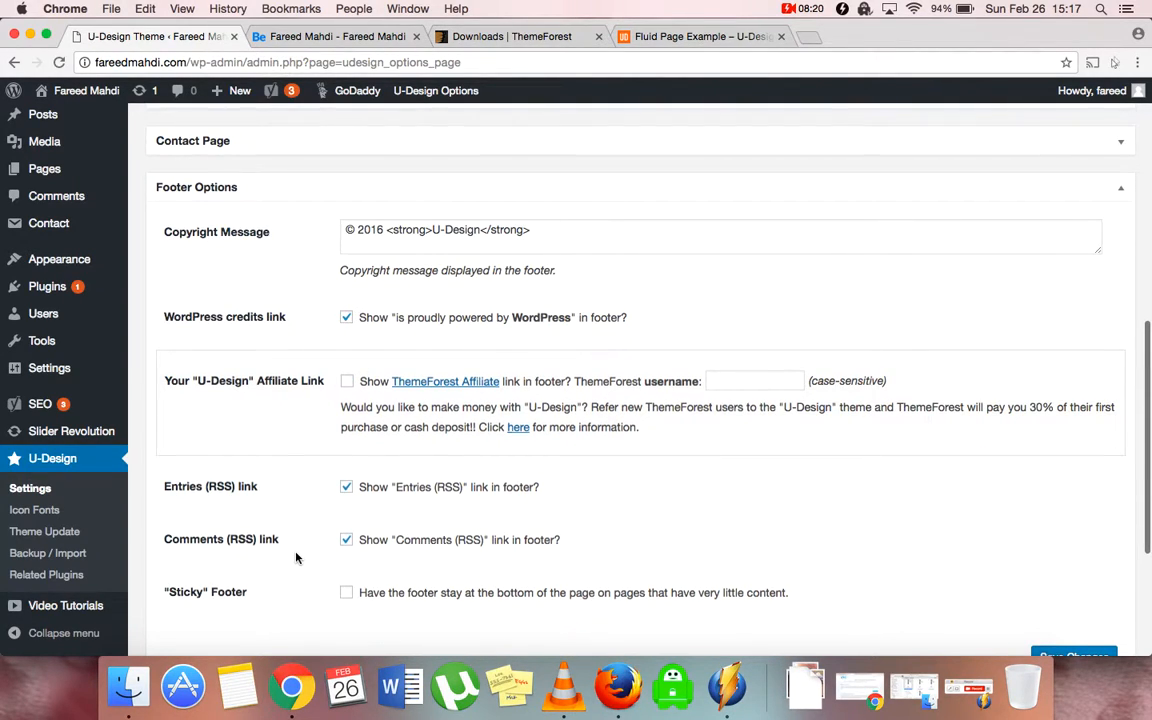
scroll(296, 557, down, 5)
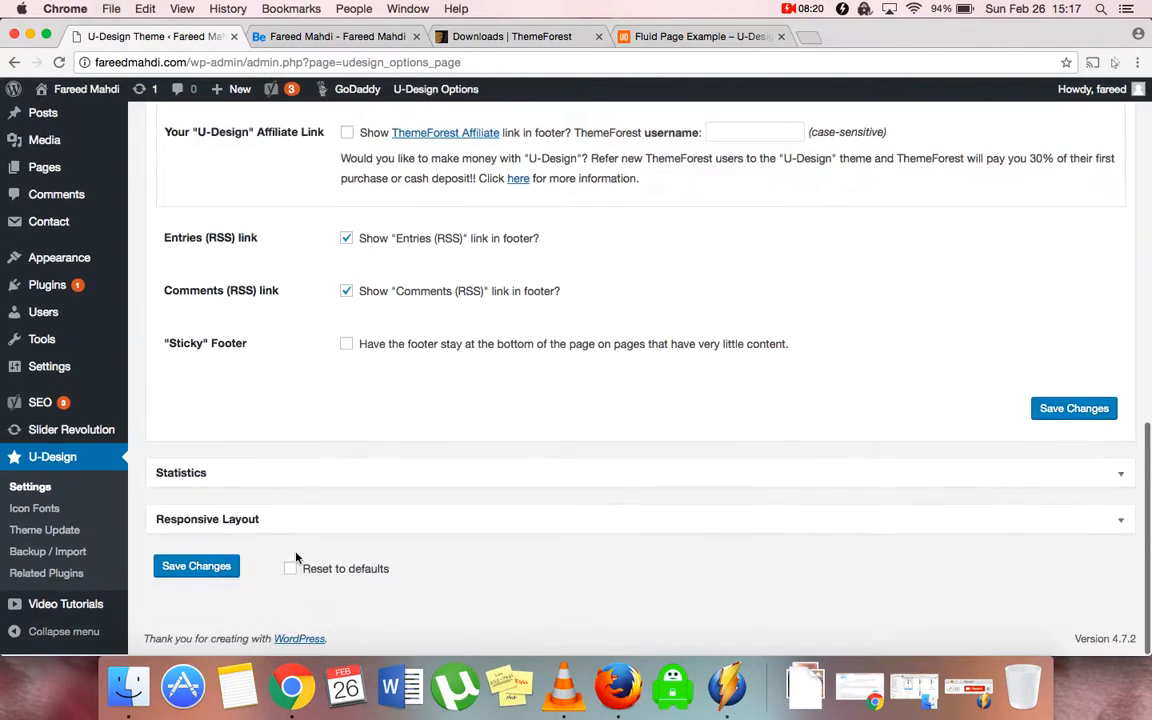
Inspect the empty Google Analytics field in Statistics, then expand the Responsive Layout options
click(267, 478)
scroll(463, 453, down, 3)
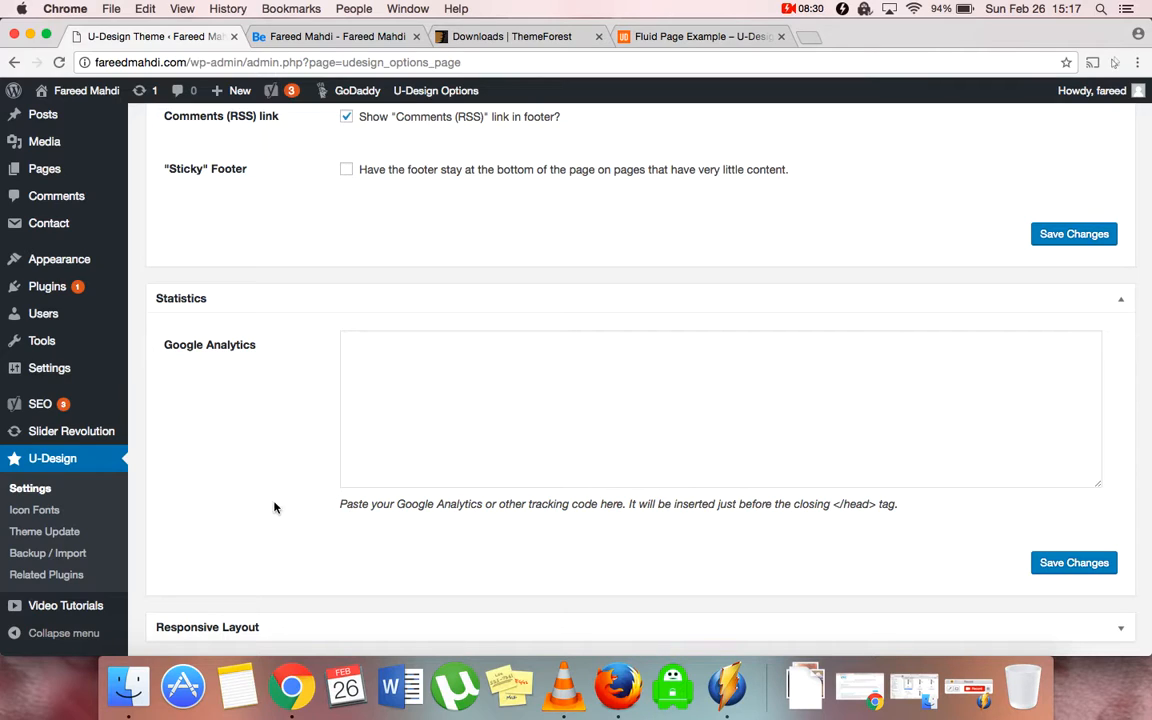
click(420, 396)
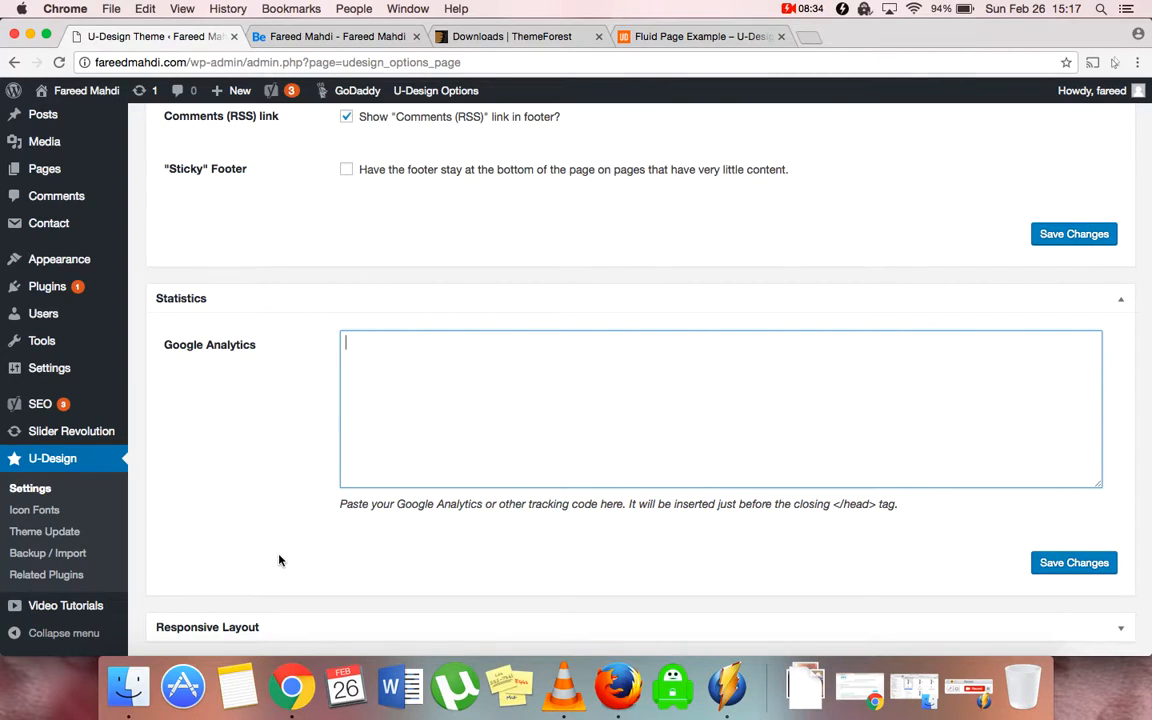
click(275, 292)
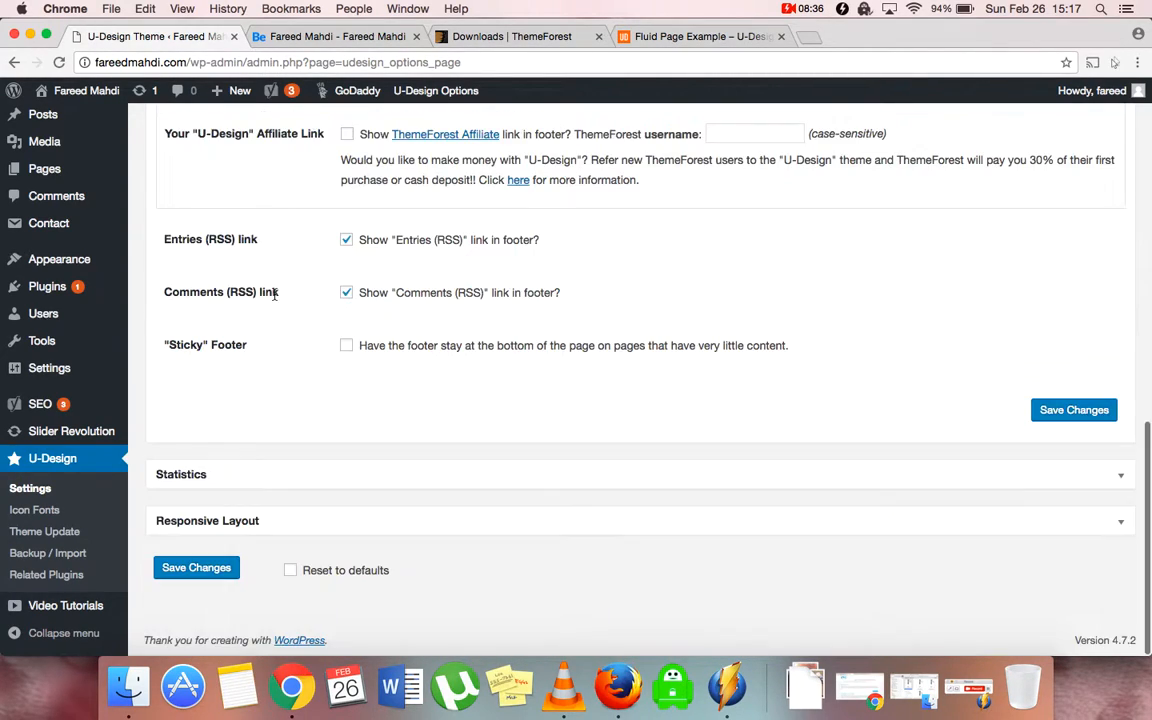
click(303, 525)
scroll(303, 533, down, 4)
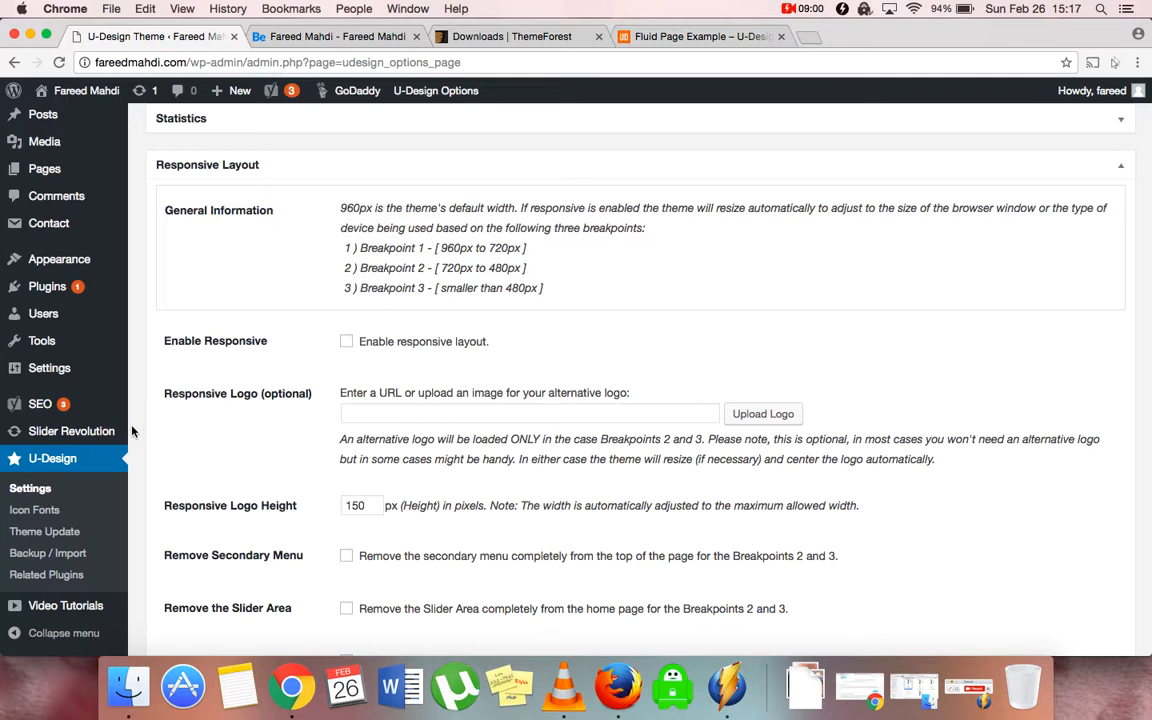
scroll(260, 447, down, 5)
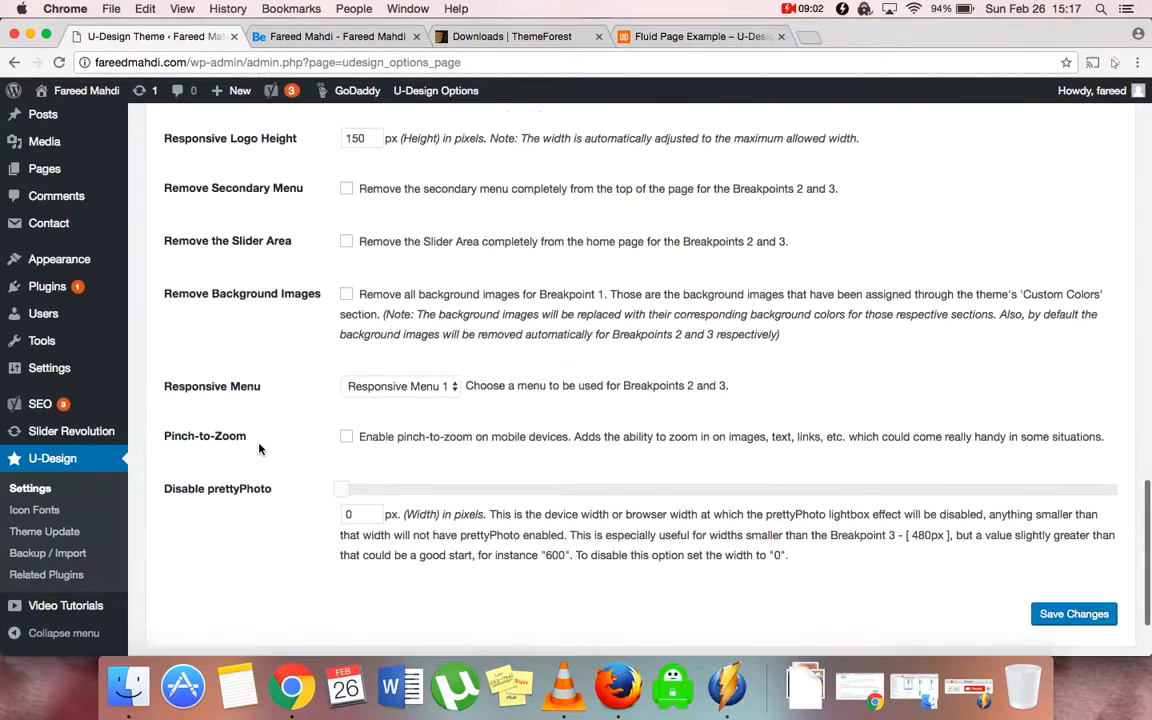
scroll(259, 449, up, 5)
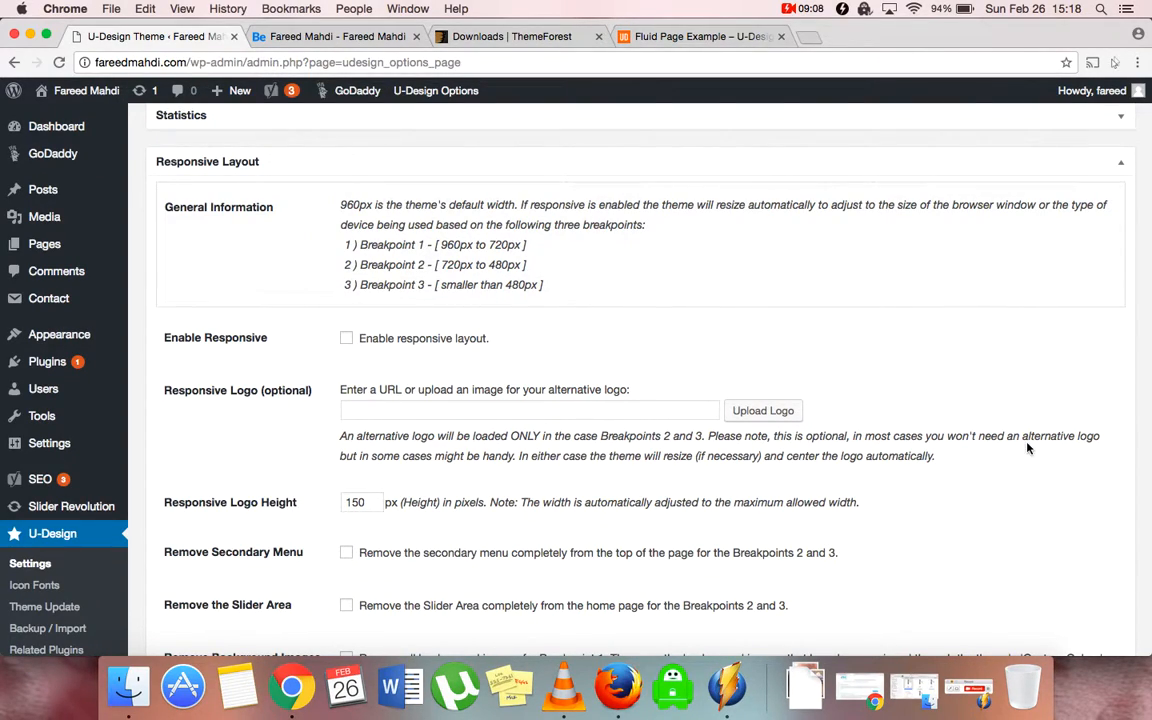
scroll(965, 526, down, 7)
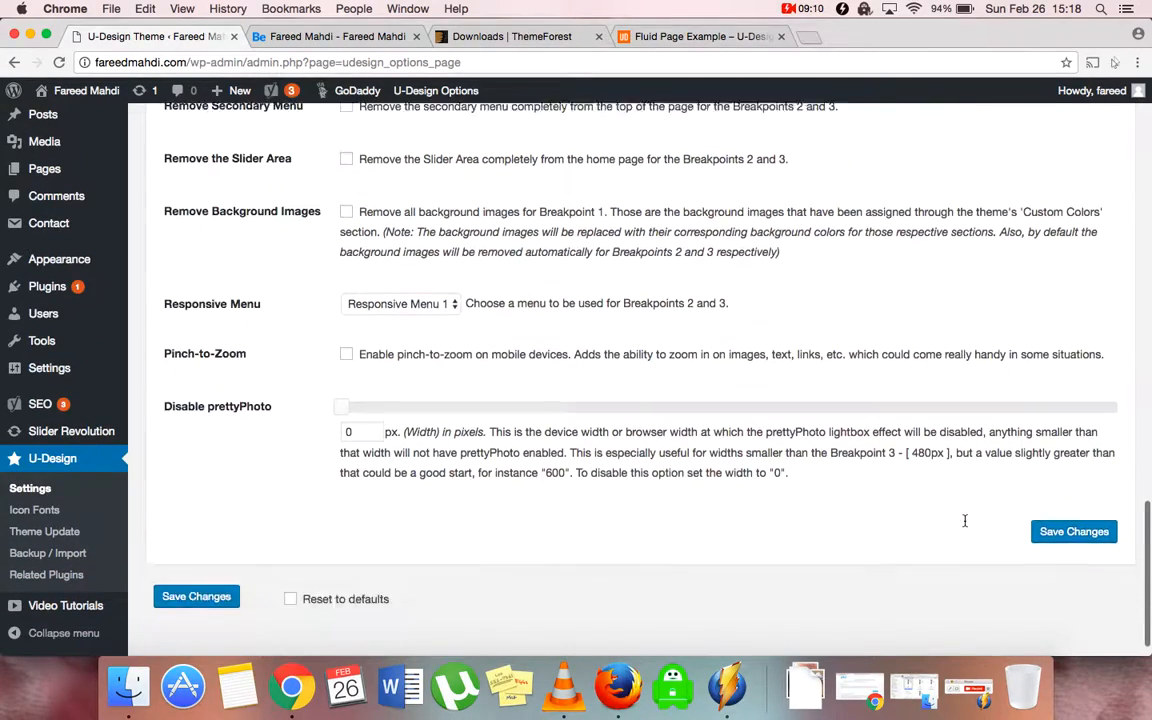
scroll(965, 526, up, 7)
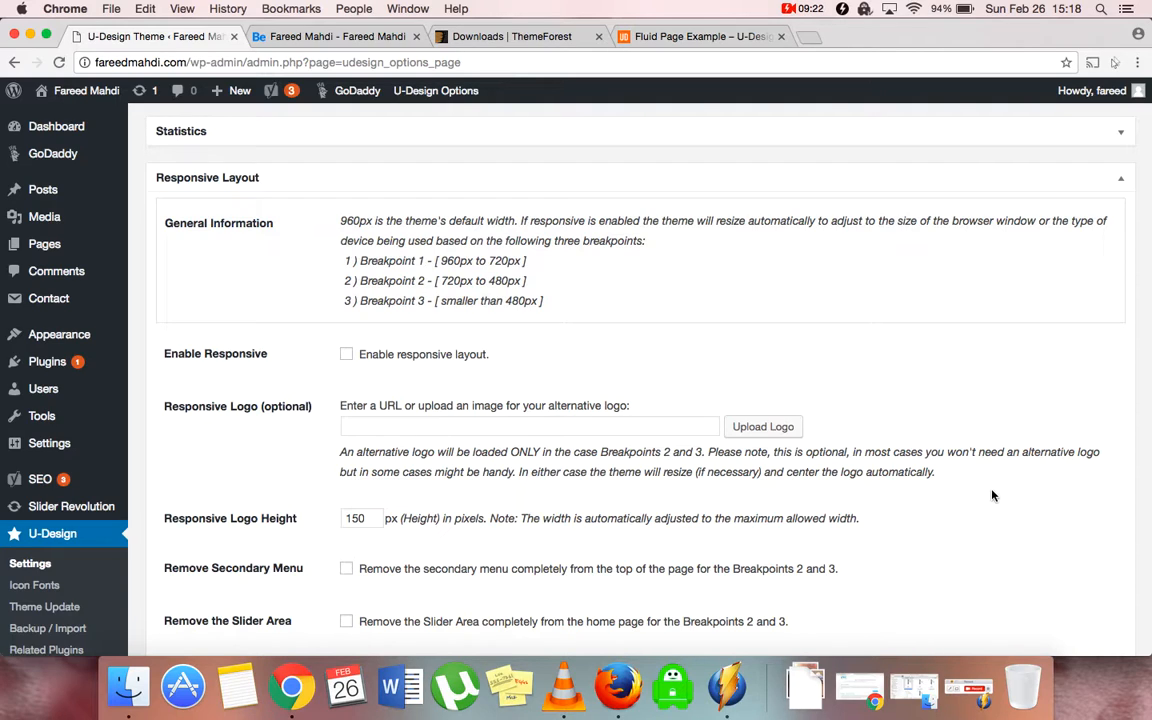
scroll(992, 495, down, 10)
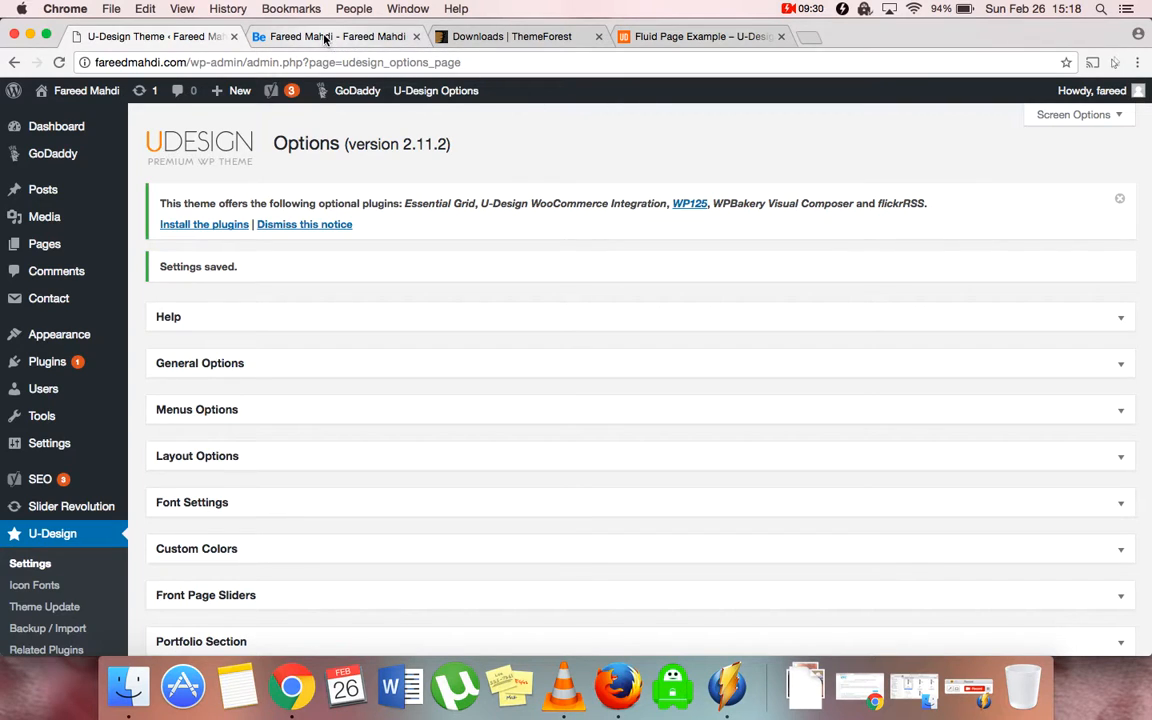
Review the live front page's U-Design header, two-item menu, four feature columns and footer
click(294, 37)
scroll(242, 404, up, 5)
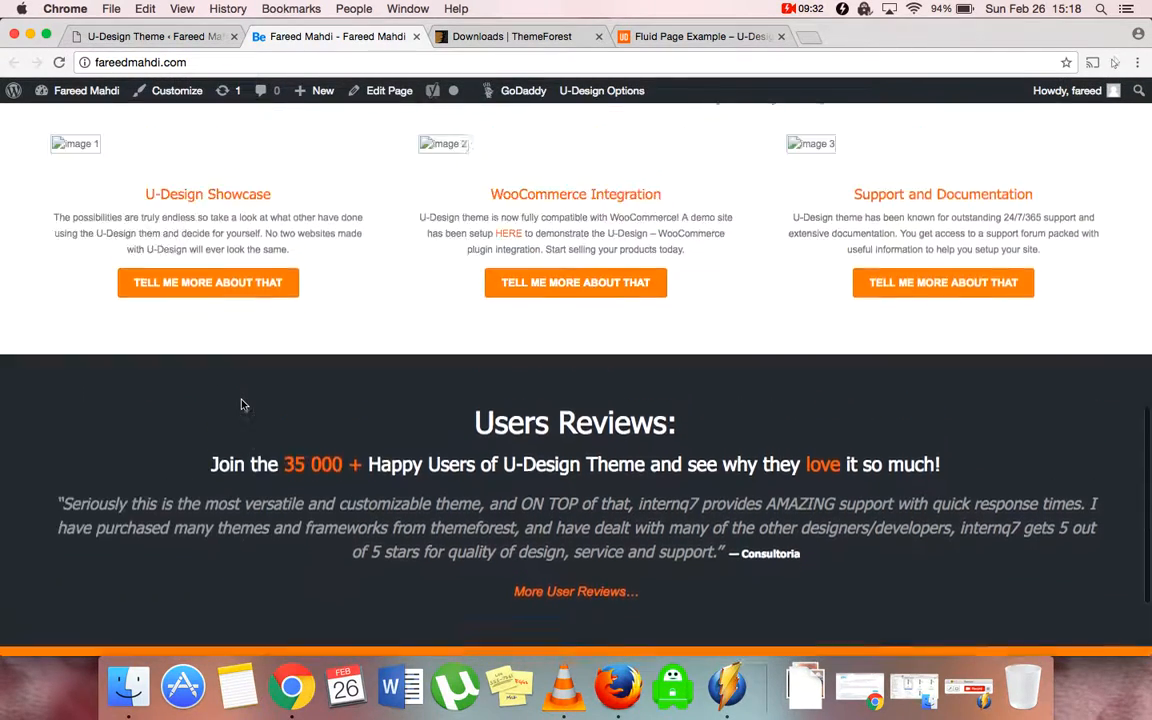
scroll(242, 404, up, 10)
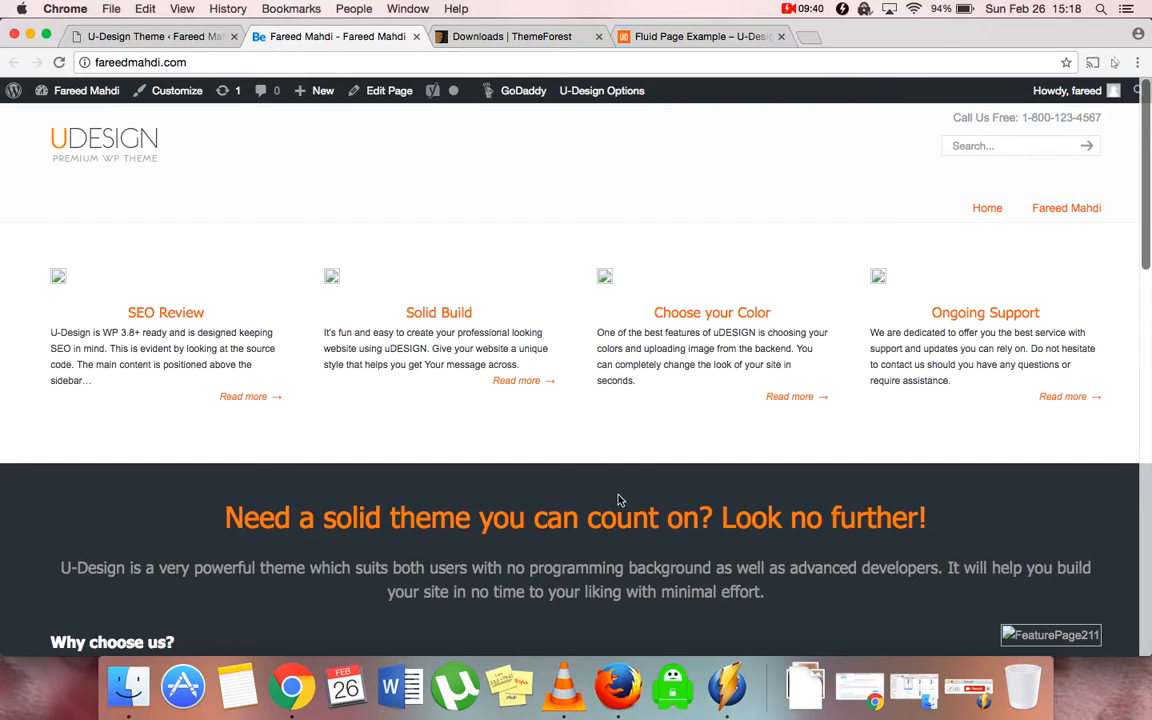
scroll(618, 500, down, 15)
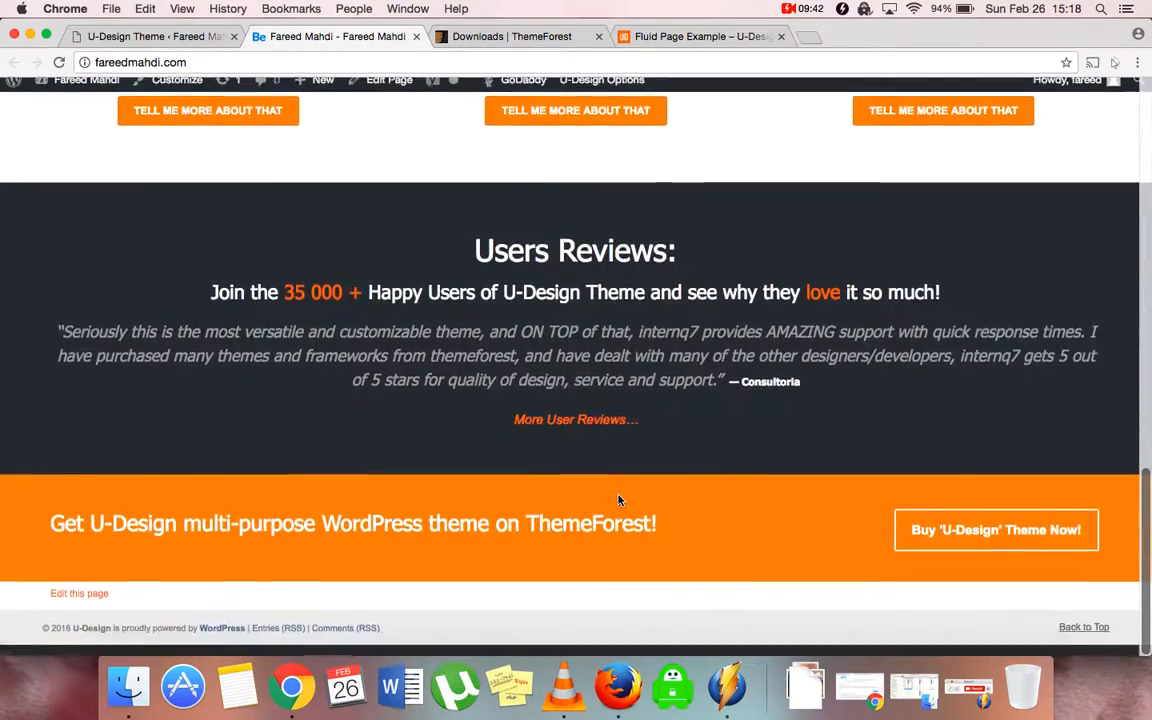
scroll(618, 500, up, 15)
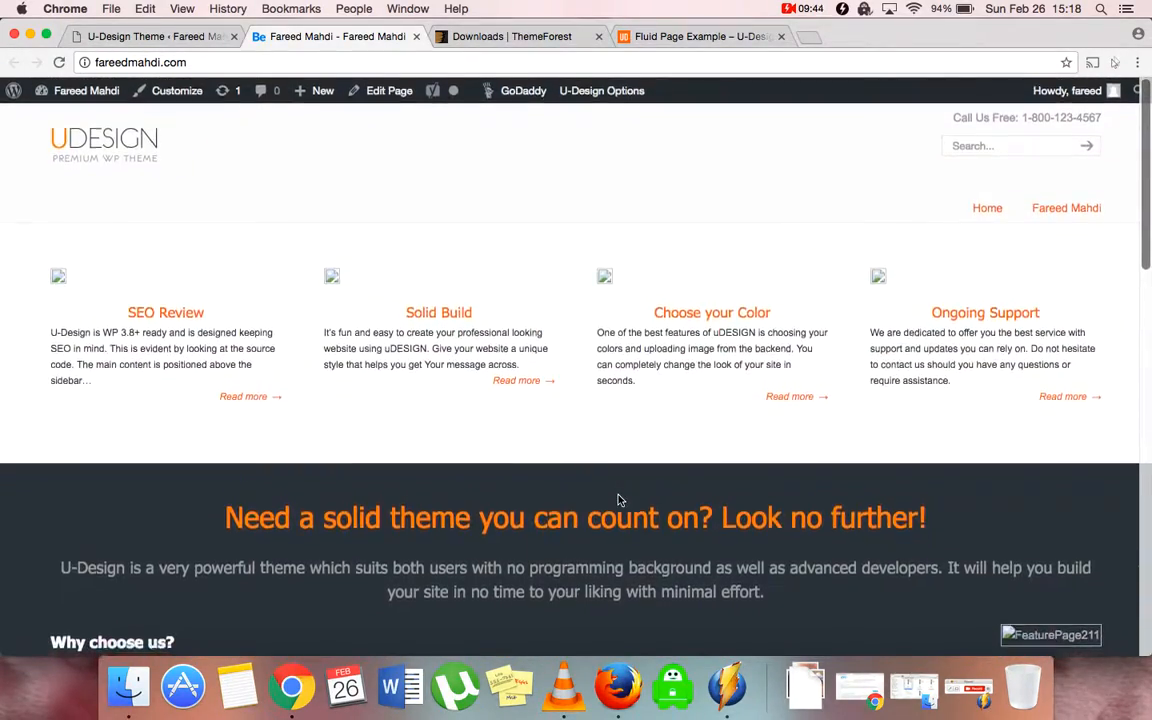
scroll(618, 500, down, 10)
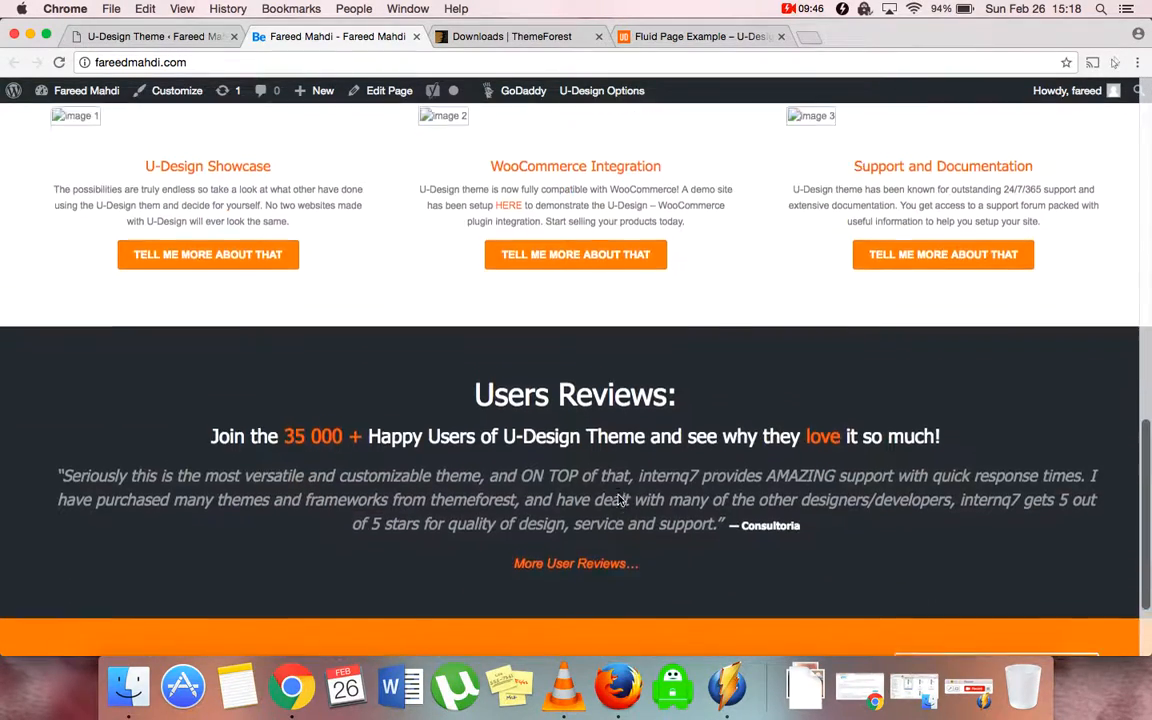
scroll(620, 500, down, 3)
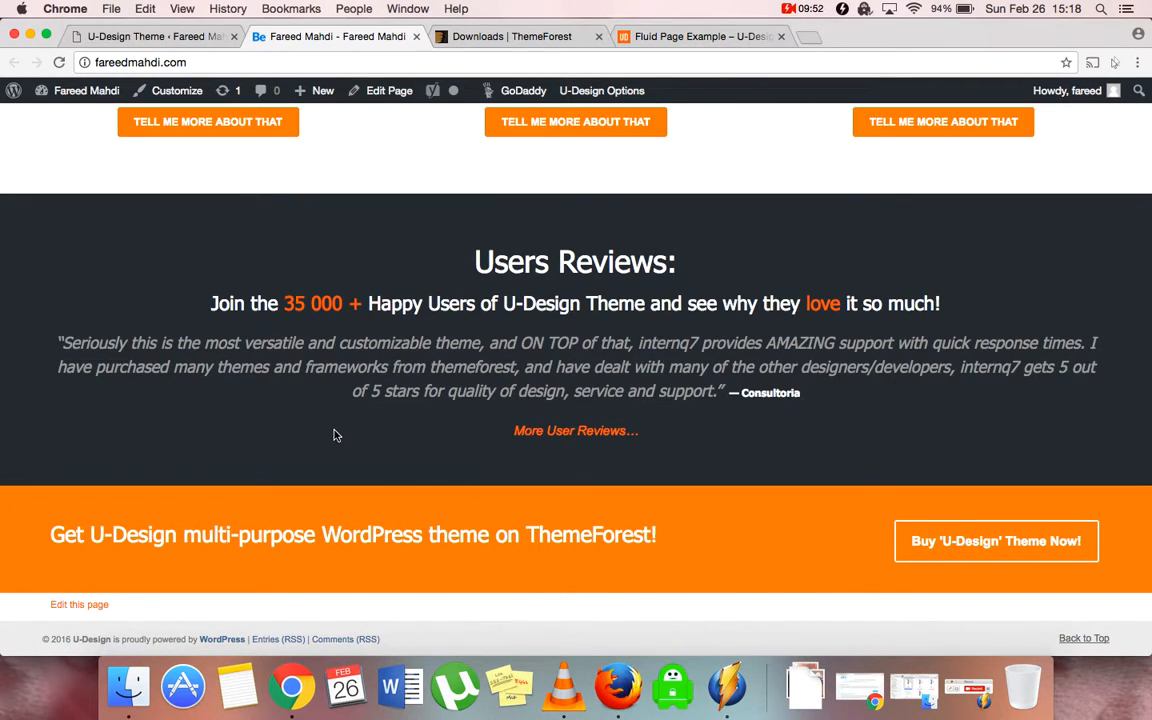
scroll(337, 435, up, 15)
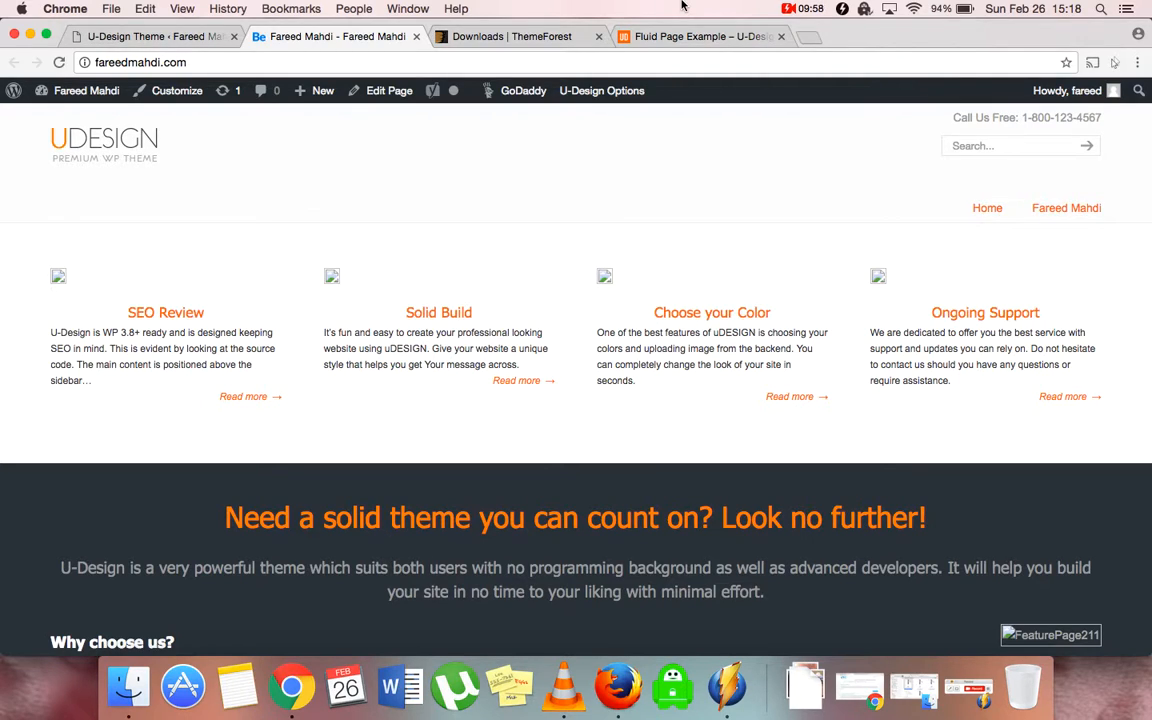
click(792, 9)
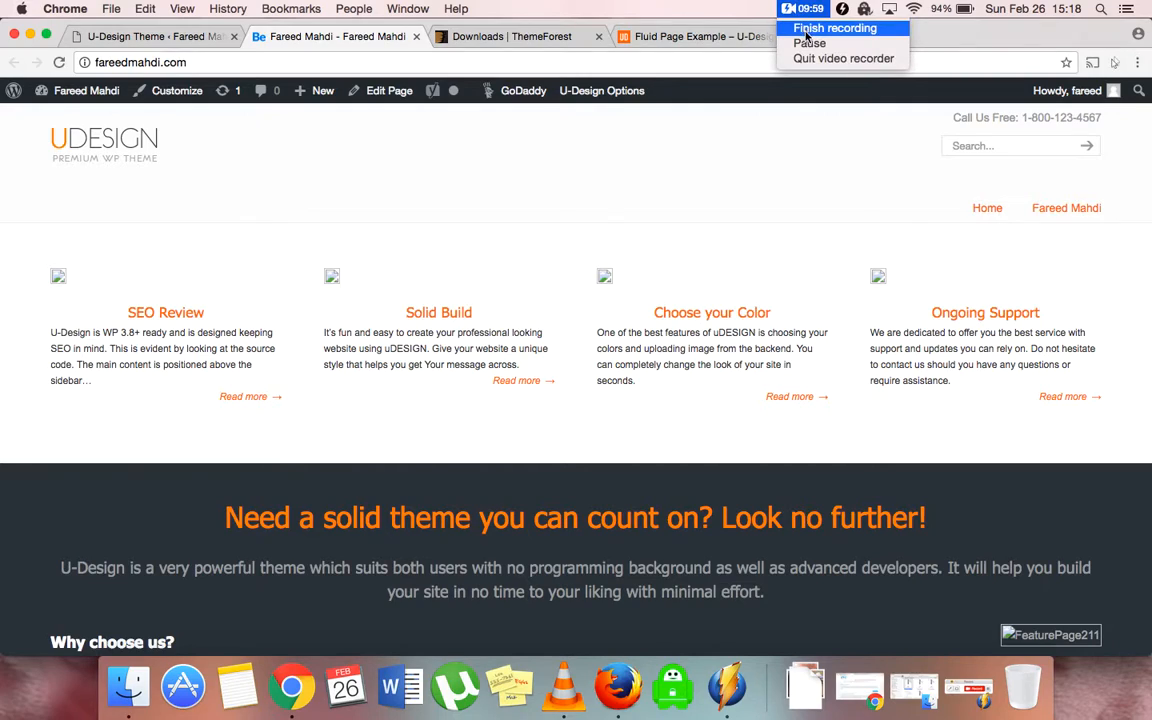